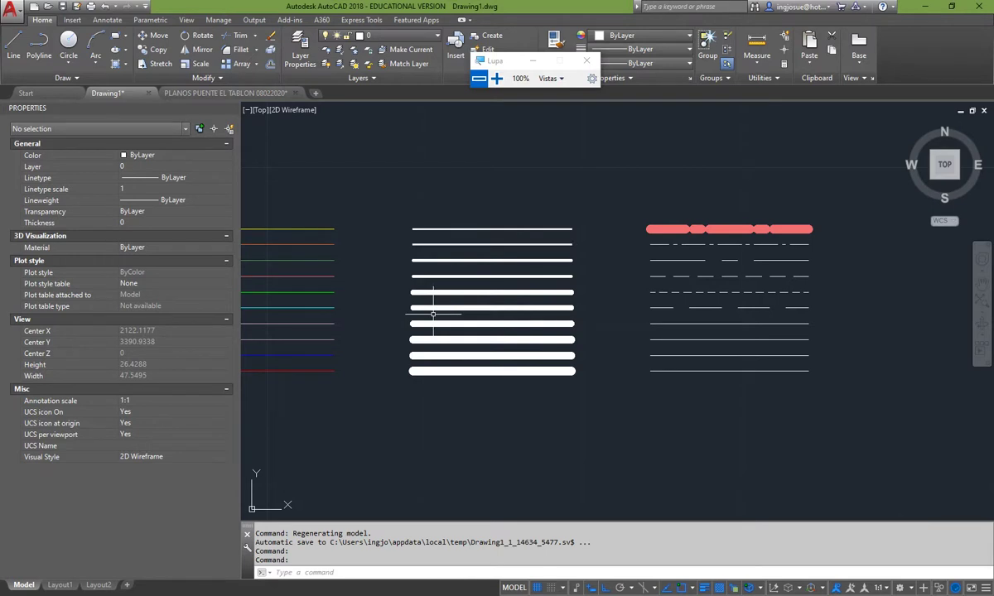
Switch to the PLANOS PUENTE EL TABLON 08022020 drawing and turn on the texto layer.
left_click(225, 93)
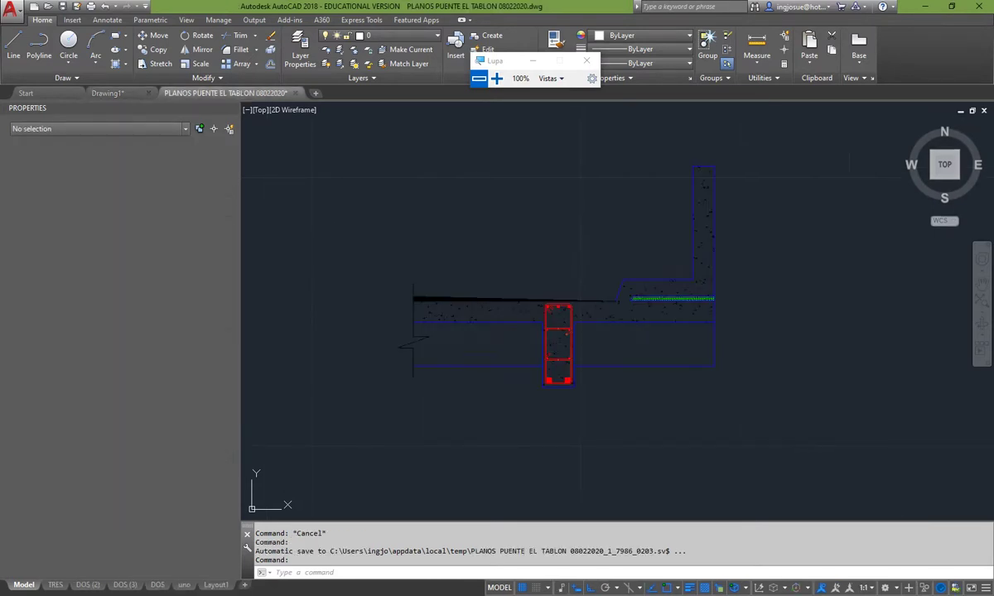
scroll(623, 386, "up", 4)
middle_click_drag(515, 336, 544, 358)
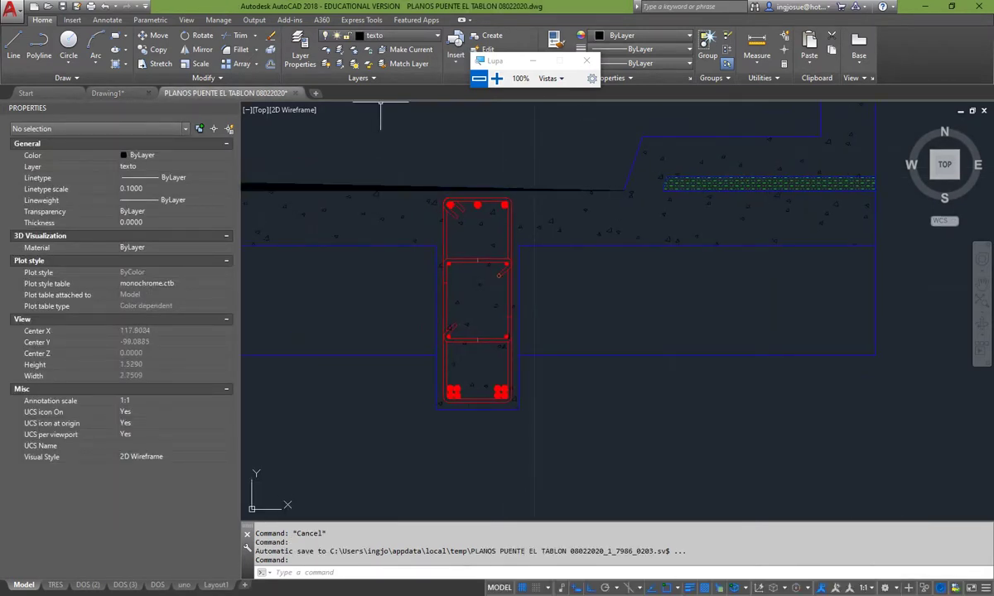
left_click(389, 35)
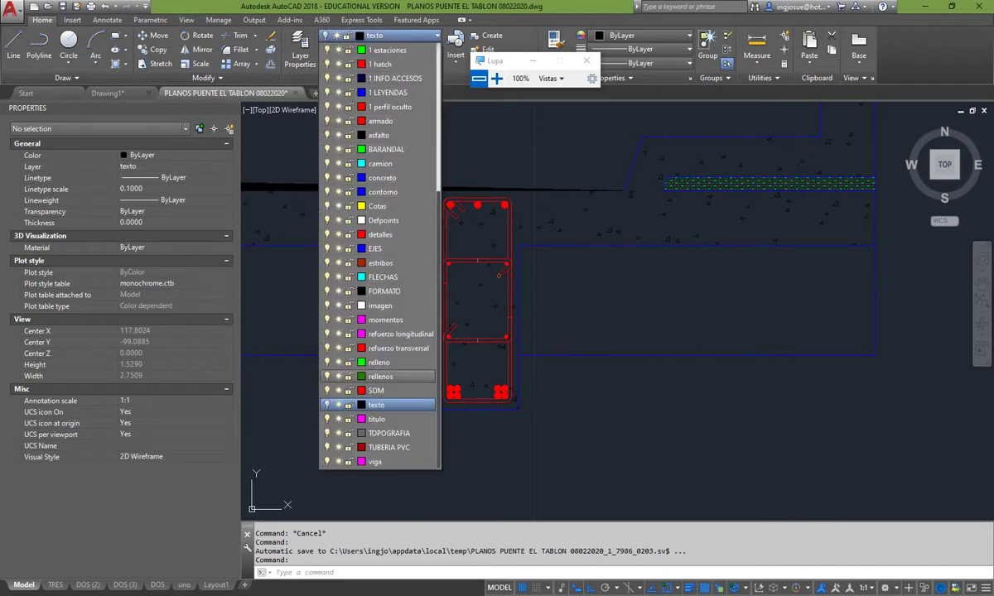
left_click(328, 404)
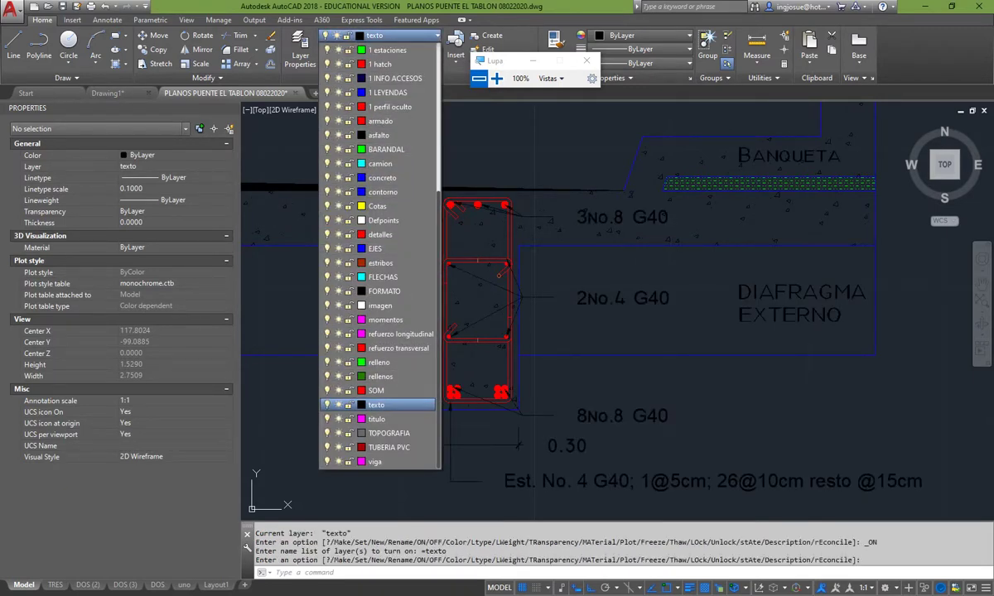
left_click(585, 377)
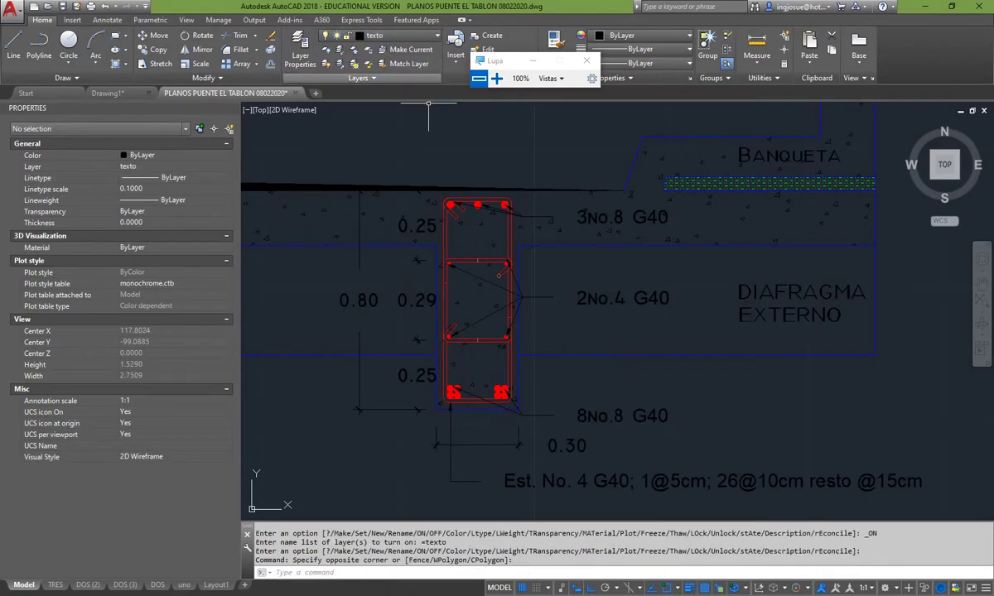
Turn the current texto layer off, accepting that the current layer is hidden, and turn it back on.
left_click(390, 35)
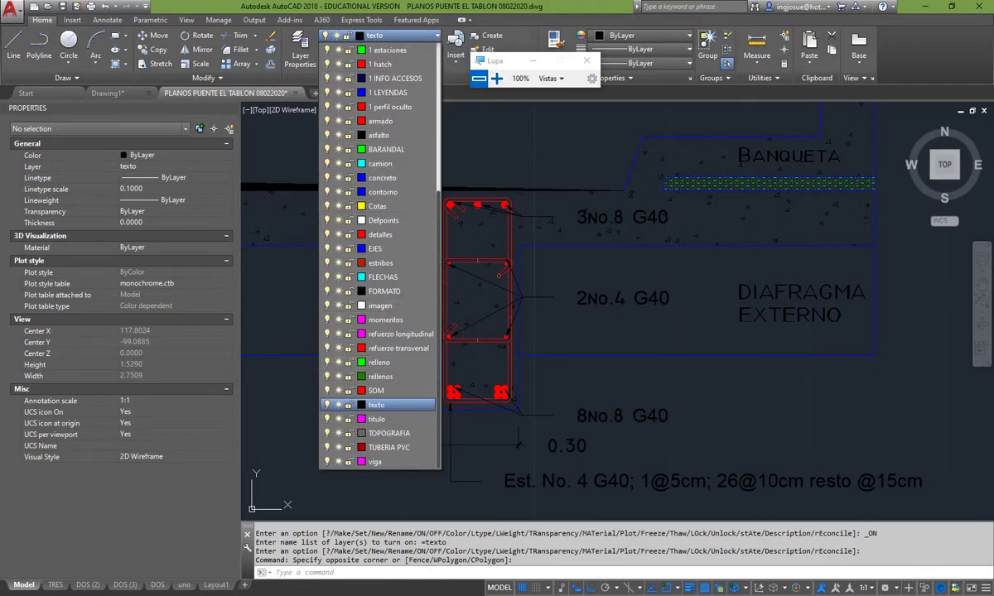
left_click(327, 404)
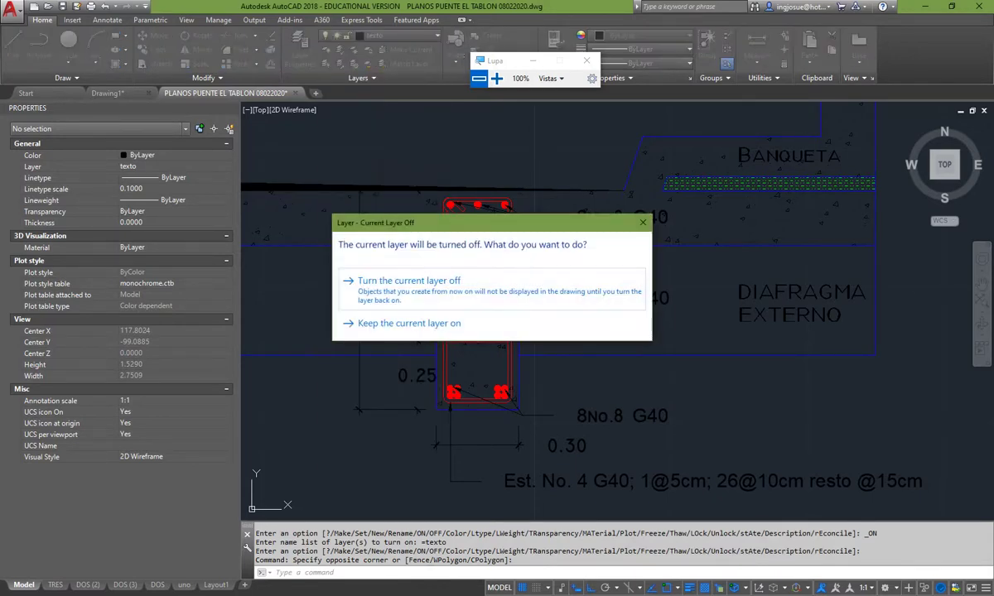
left_click(415, 283)
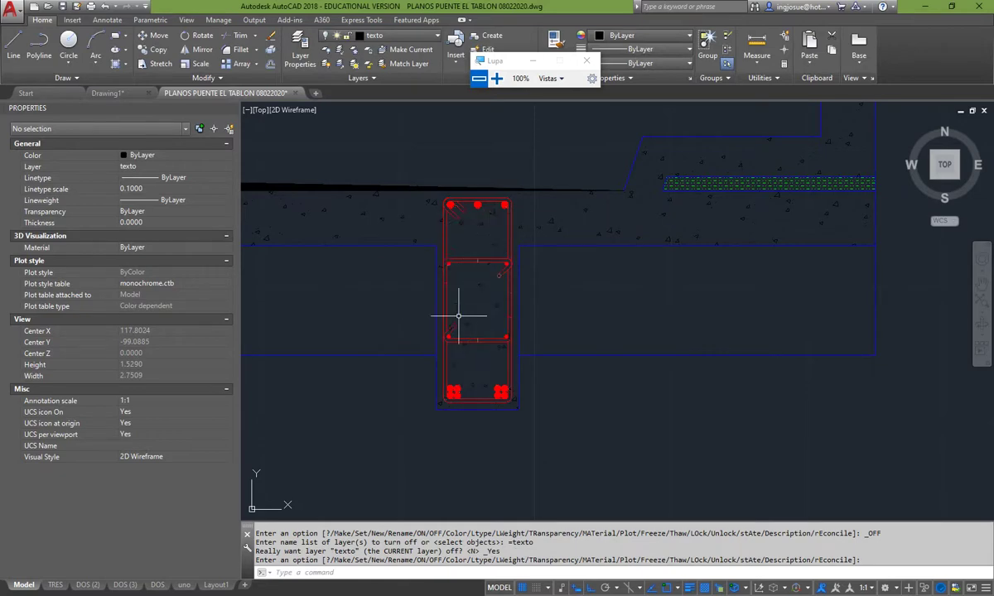
left_click(398, 35)
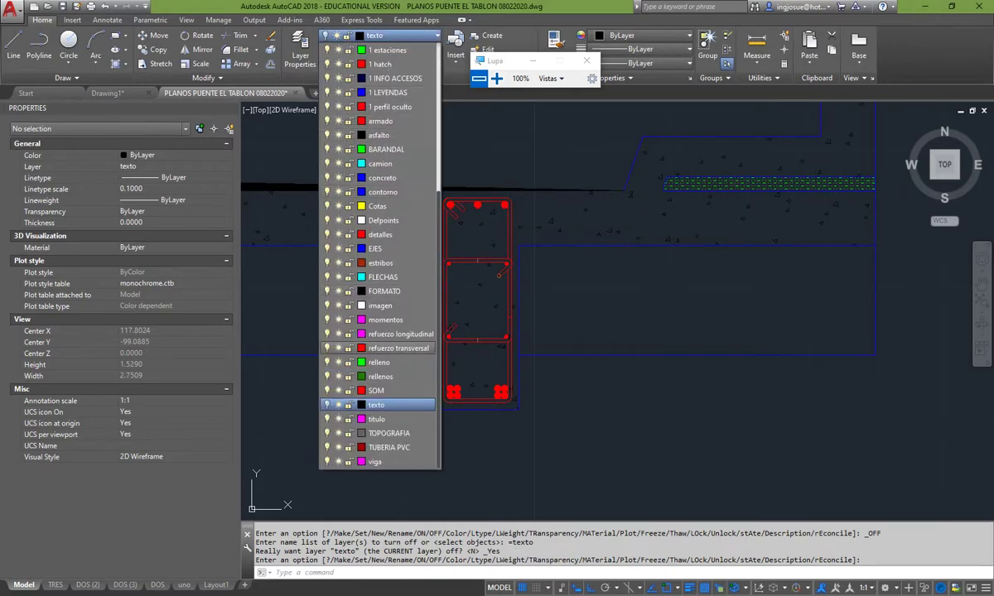
left_click(327, 405)
left_click(612, 378)
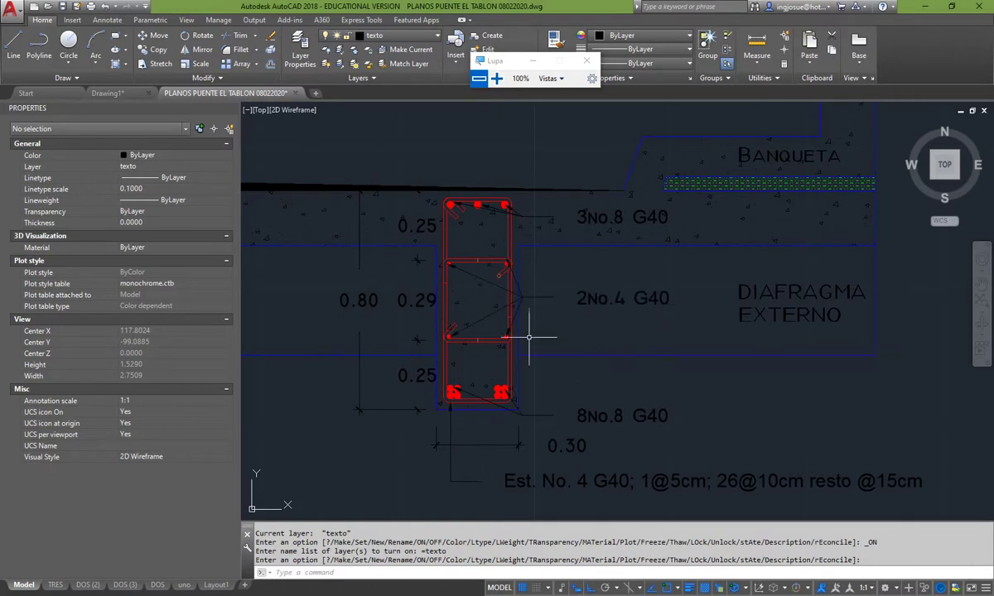
Make layer 0 the current layer and return the screen magnifier to 100%.
left_click(398, 35)
scroll(385, 362, "up", 5)
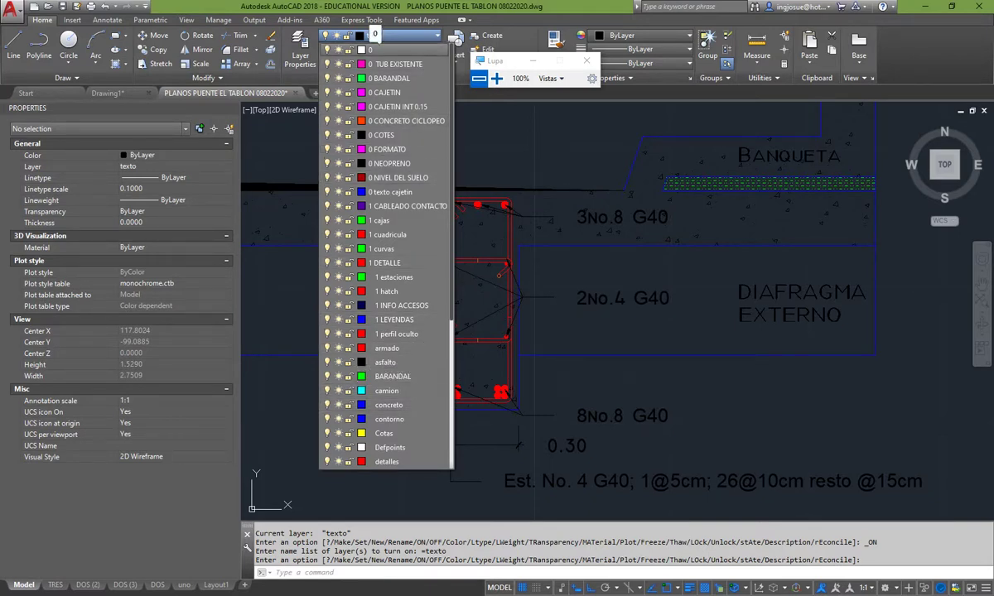
left_click(368, 49)
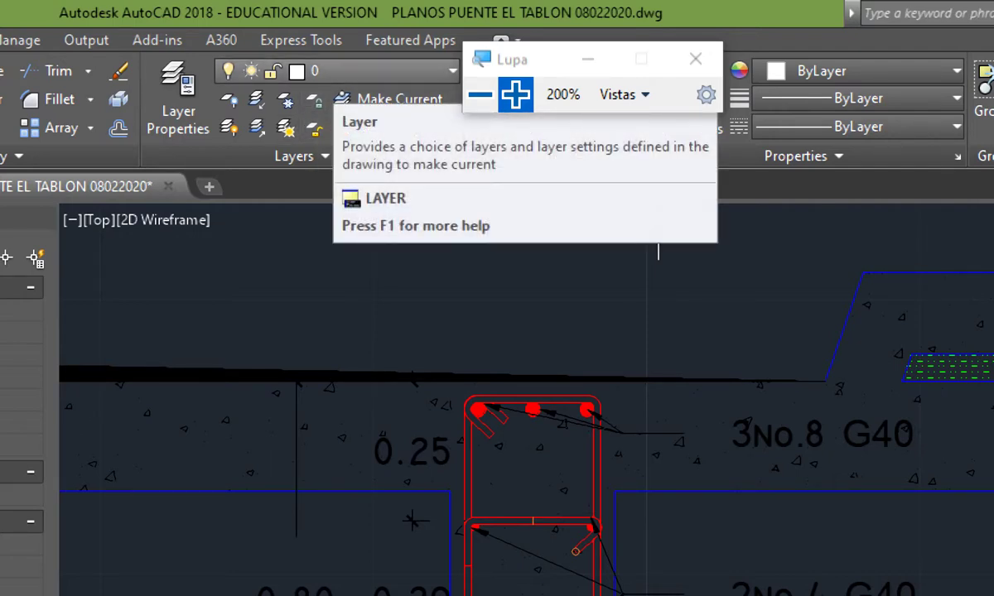
left_click(480, 94)
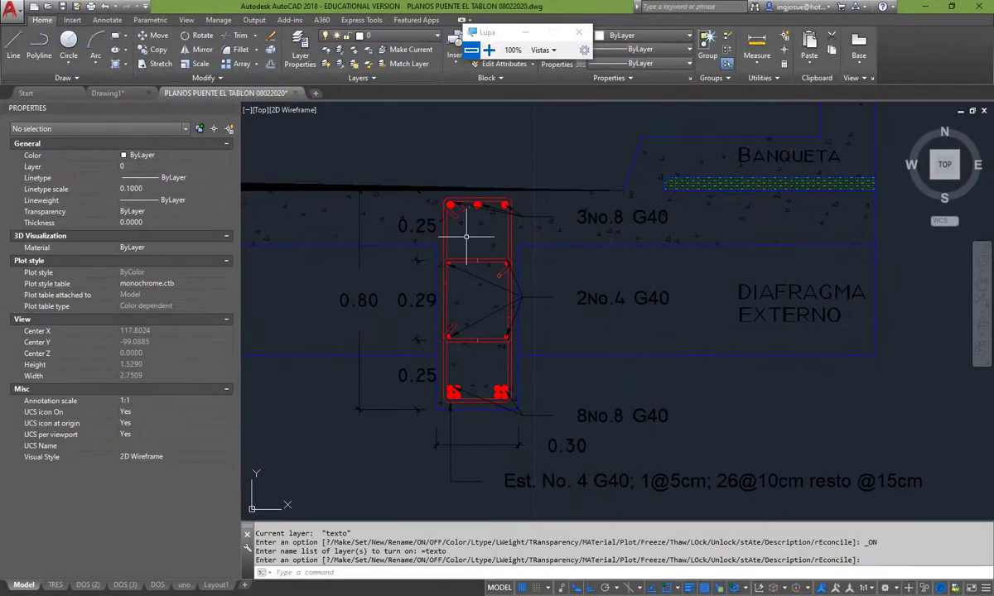
Select the concrete hatch of the slab to check its layer, and clear the selection.
left_click(383, 217)
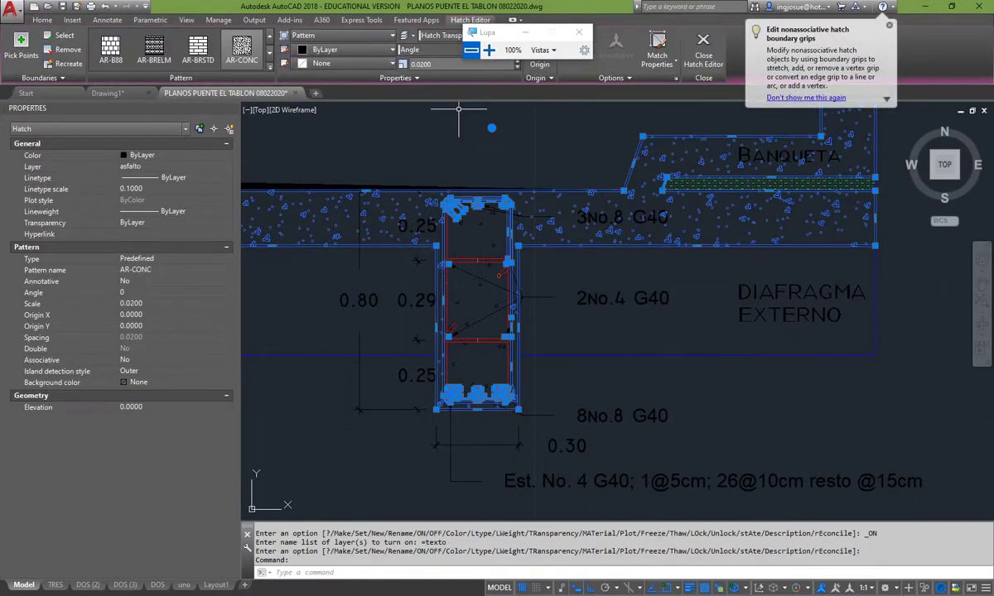
mouse_move(522, 31)
left_mouse_down()
mouse_move(642, 104)
mouse_move(644, 129)
left_mouse_up()
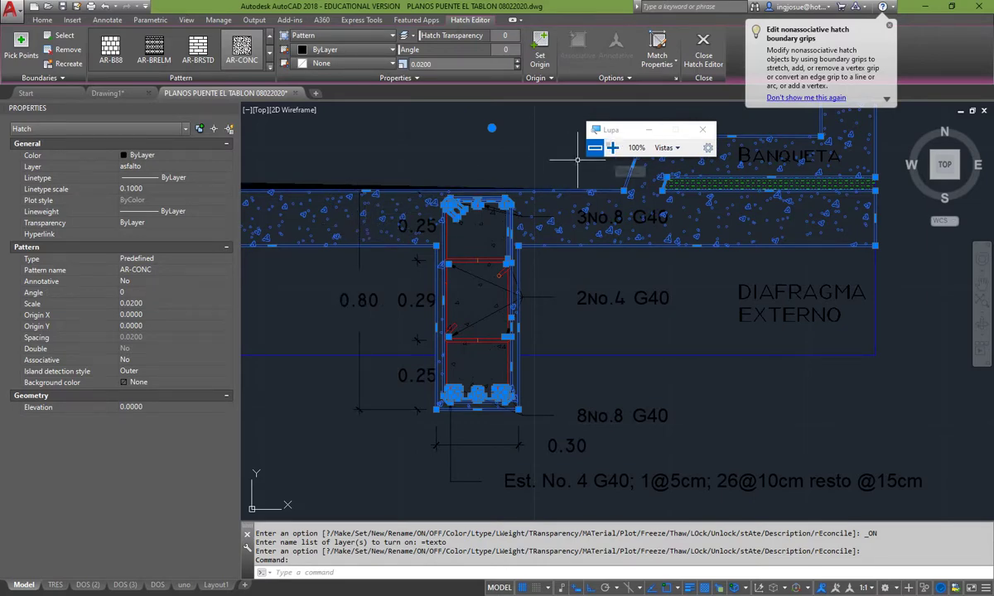
key("Escape")
Select the "2No.4 G40" multileader and inspect its layer and properties with the screen magnifier at 200%.
scroll(466, 244, "up", 6)
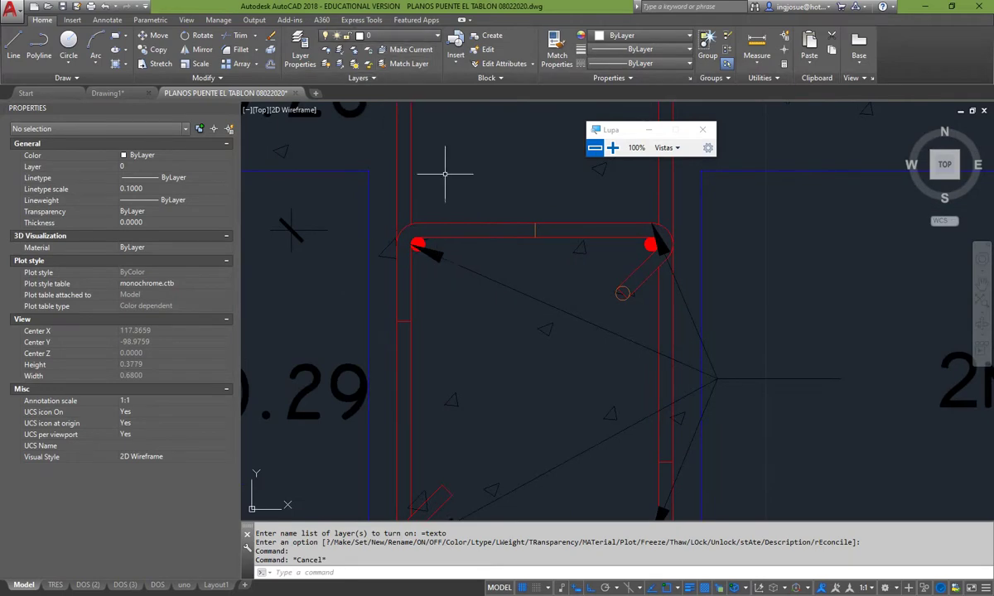
scroll(478, 274, "down", 4)
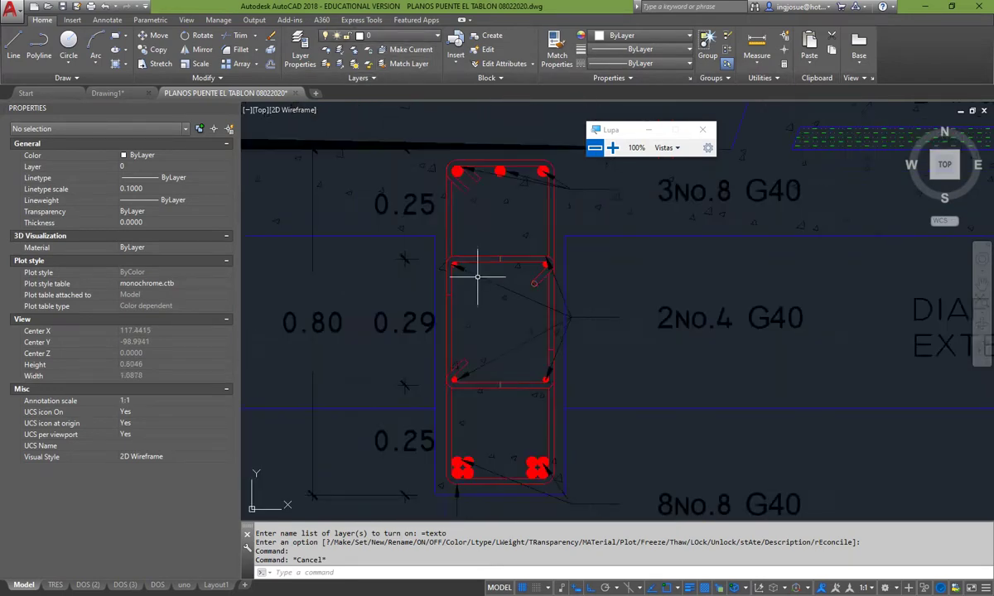
left_click(703, 331)
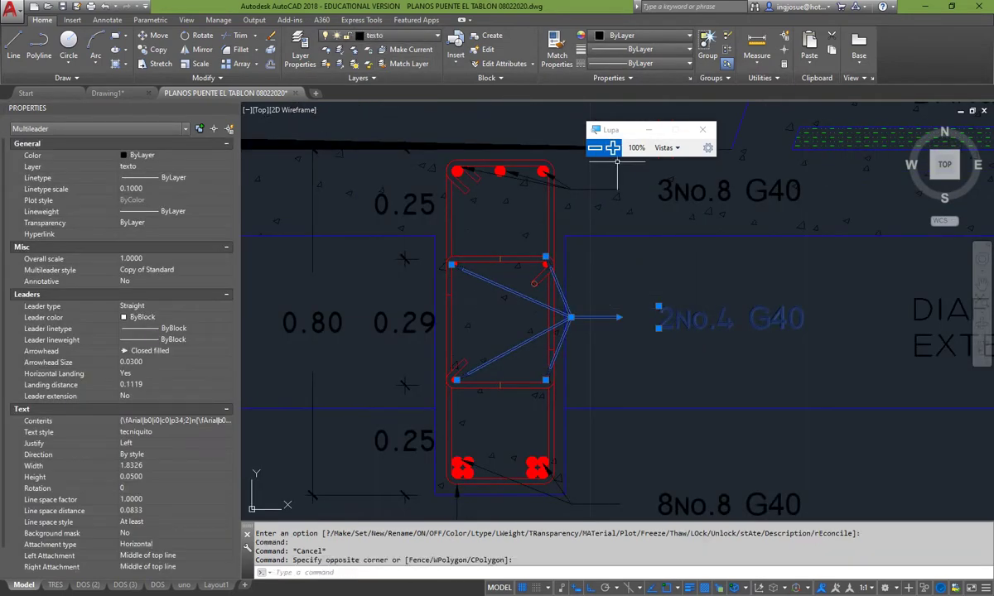
left_click(612, 147)
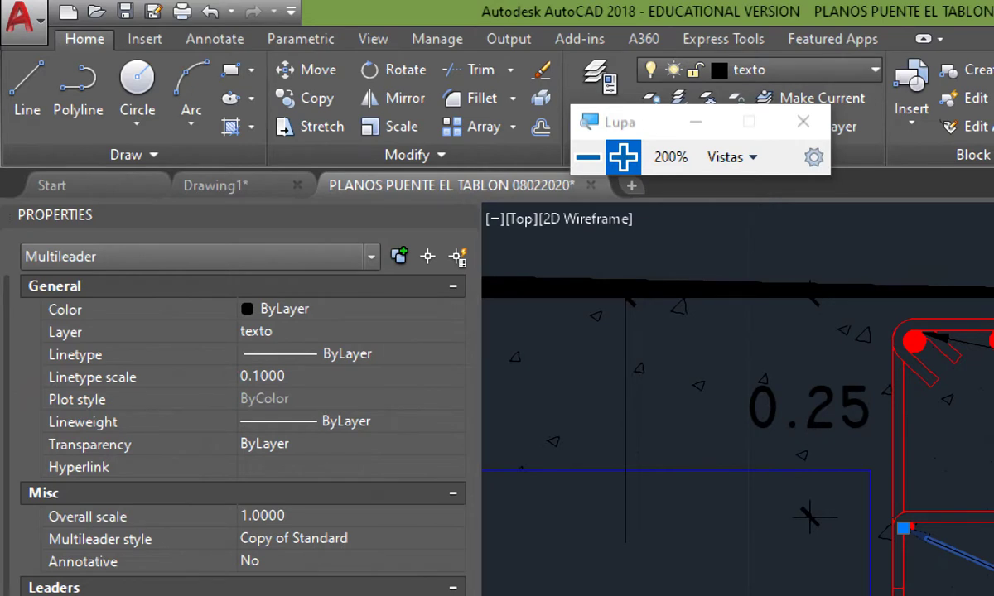
left_click_drag(647, 121, 993, 282)
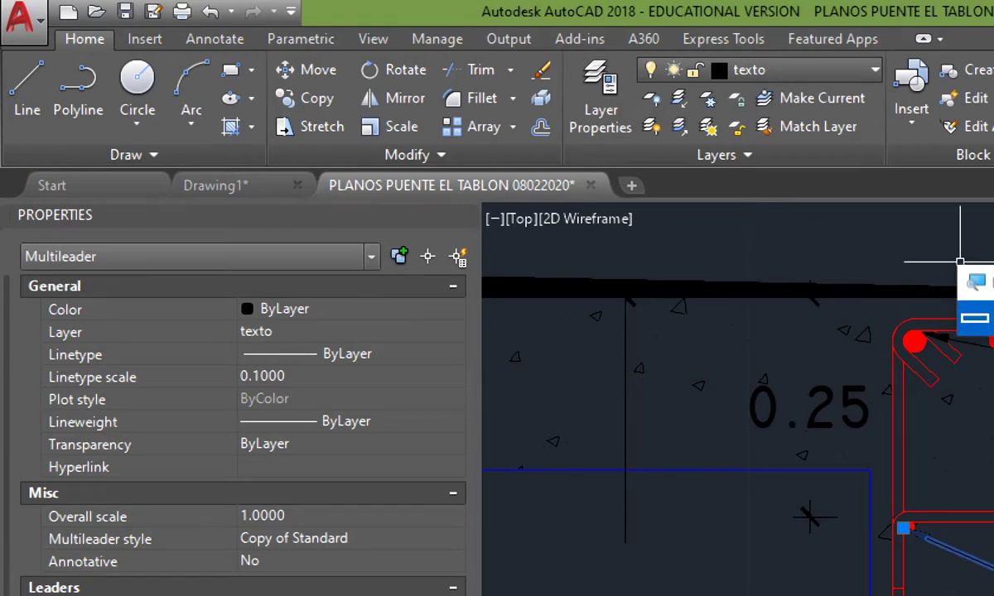
left_click(975, 317)
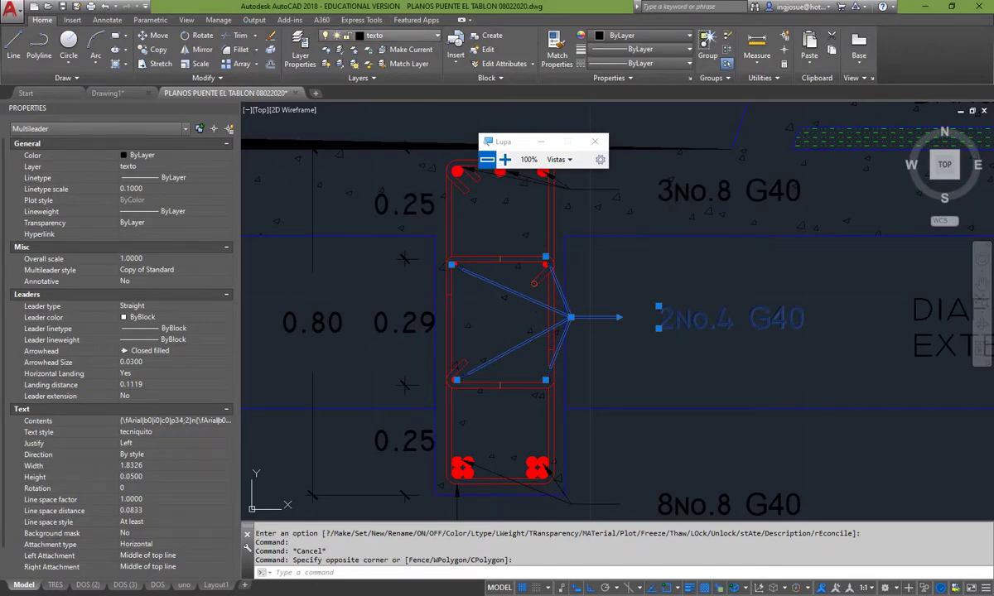
Turn off the texto layer to hide the section's labels and dimensions.
left_click(390, 36)
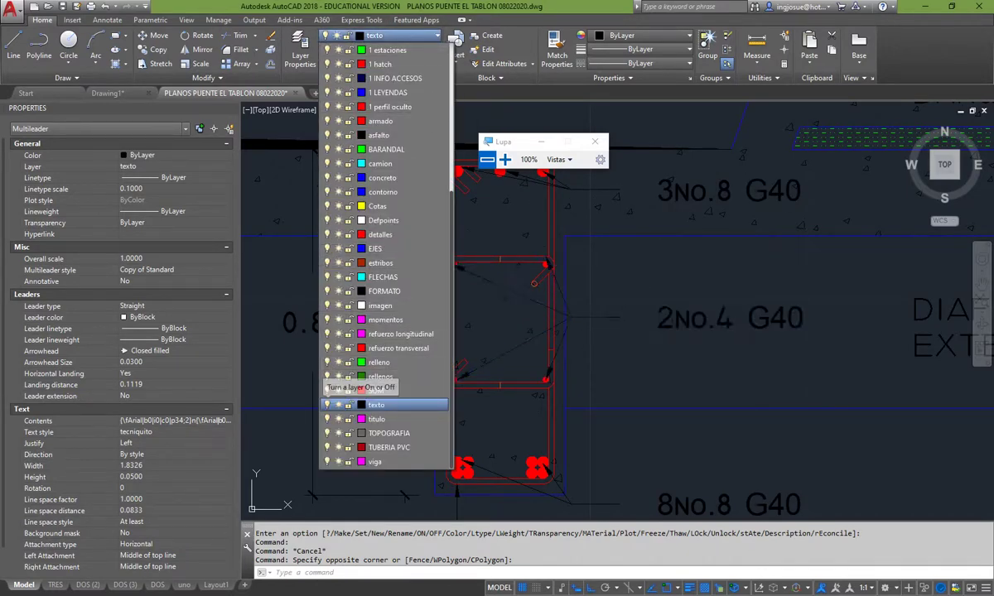
left_click(328, 405)
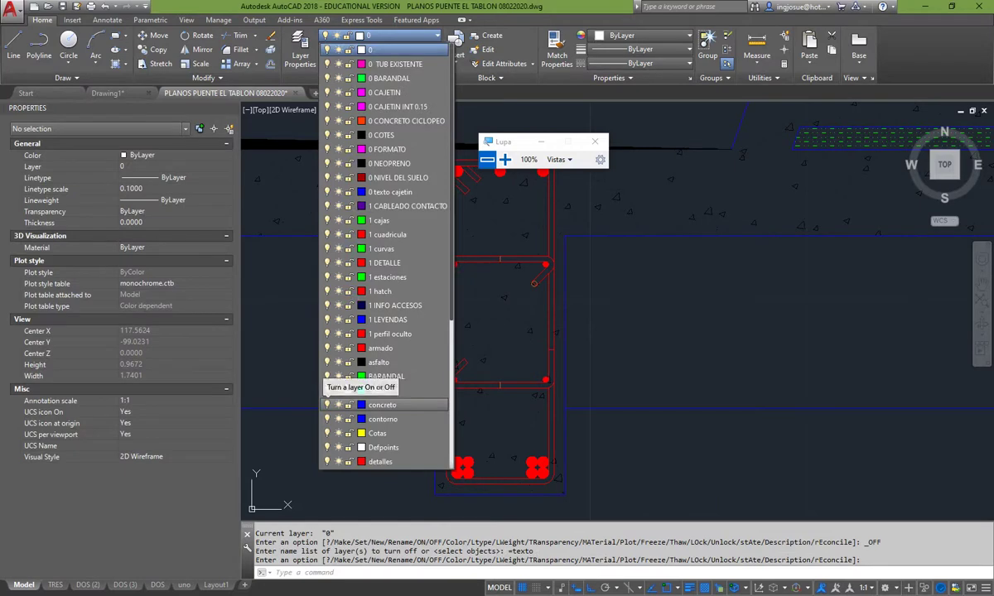
scroll(385, 320, "down", 1)
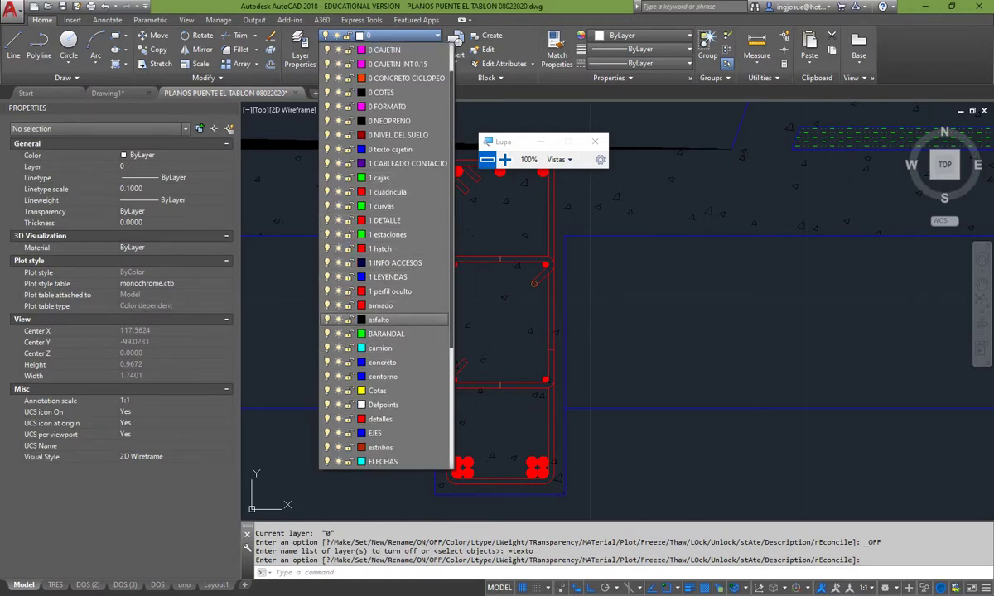
left_click(787, 329)
Select the concrete hatch of the slab to identify its layer and turn off that layer, asfalto.
scroll(679, 301, "down", 6)
scroll(668, 298, "up", 4)
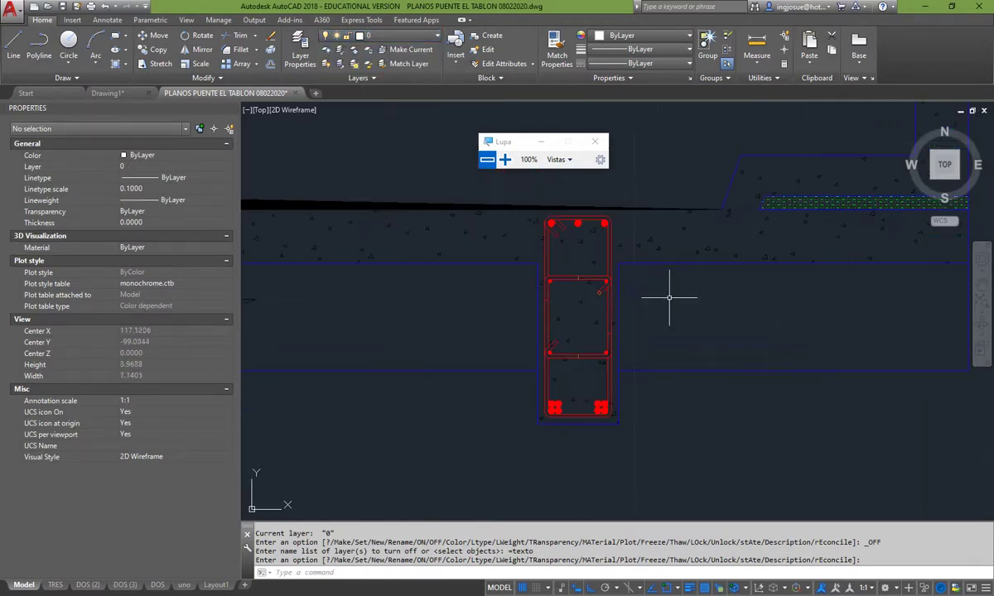
scroll(613, 257, "up", 2)
left_click(488, 236)
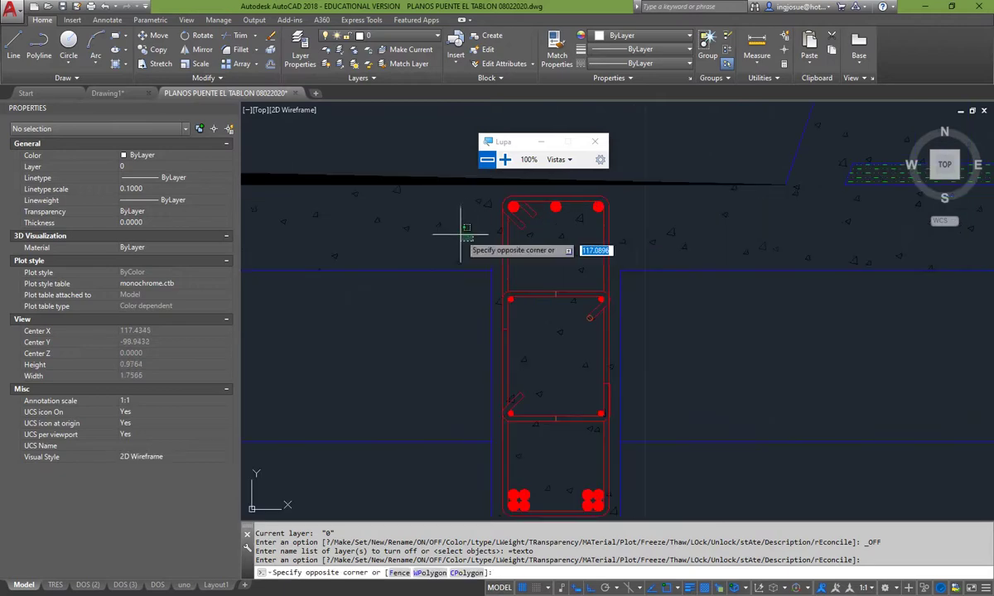
left_click(430, 222)
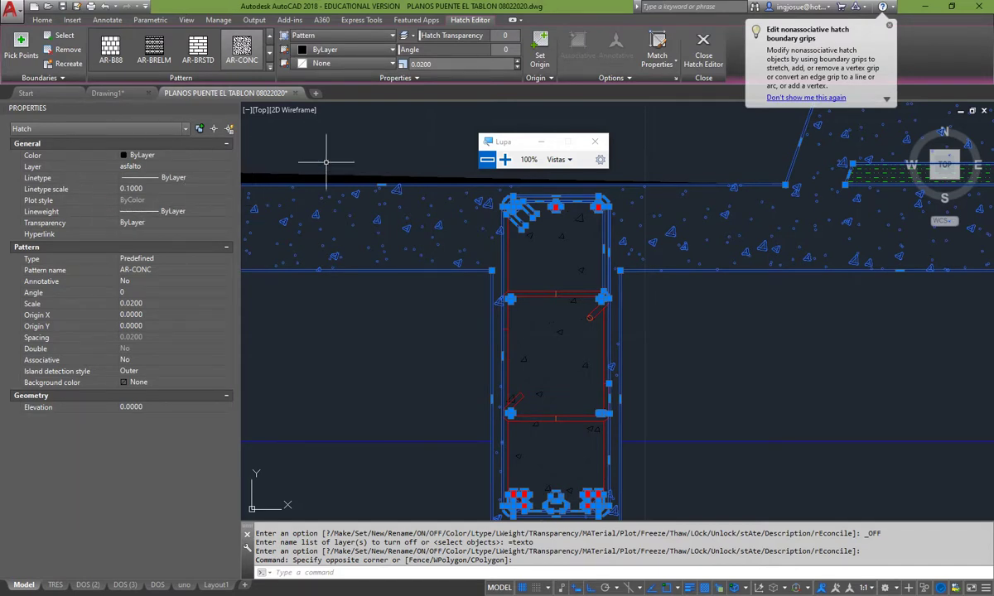
left_click(42, 19)
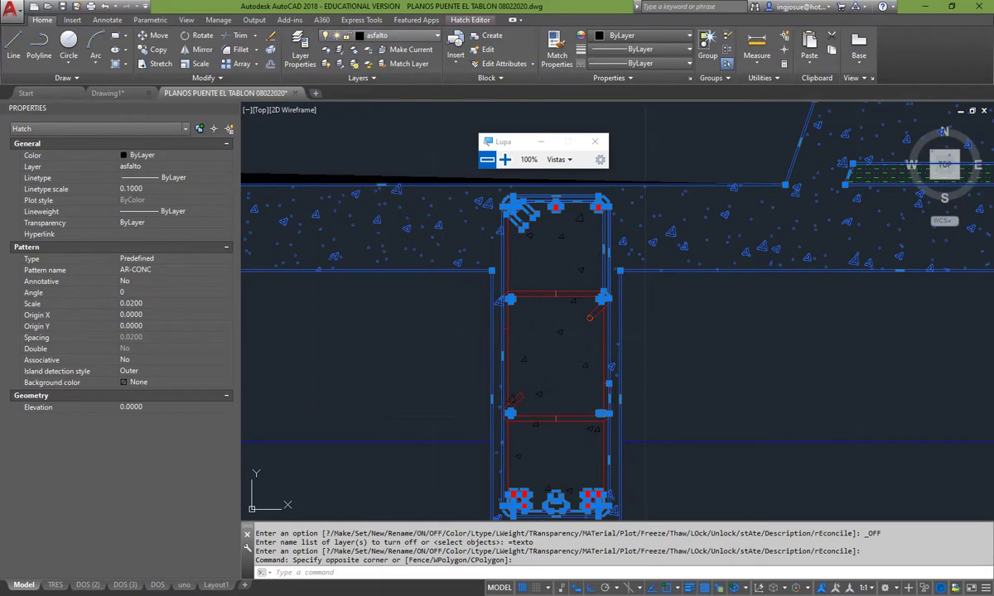
left_click(376, 35)
left_click(328, 135)
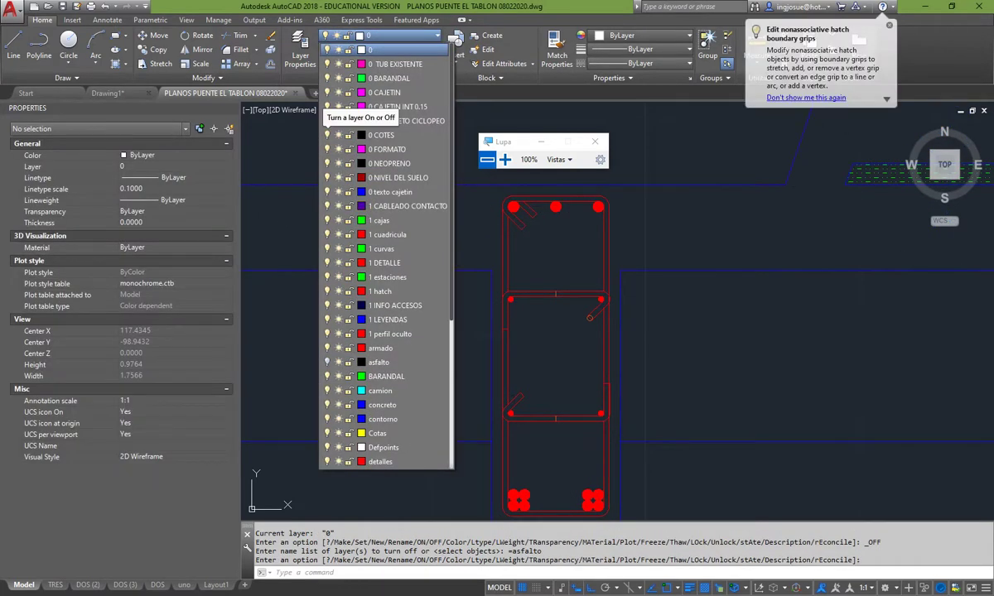
Select the slab and sidewalk outlines to identify their layer and turn off that layer, concreto.
scroll(684, 322, "down", 4)
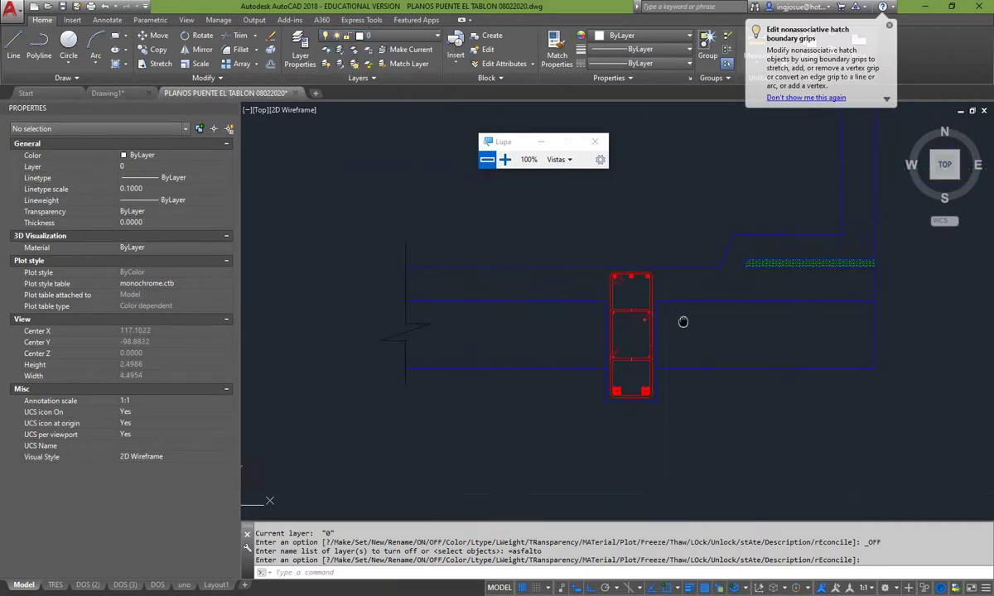
middle_click_drag(683, 323, 616, 314)
scroll(598, 294, "up", 2)
left_click(650, 327)
left_click(627, 251)
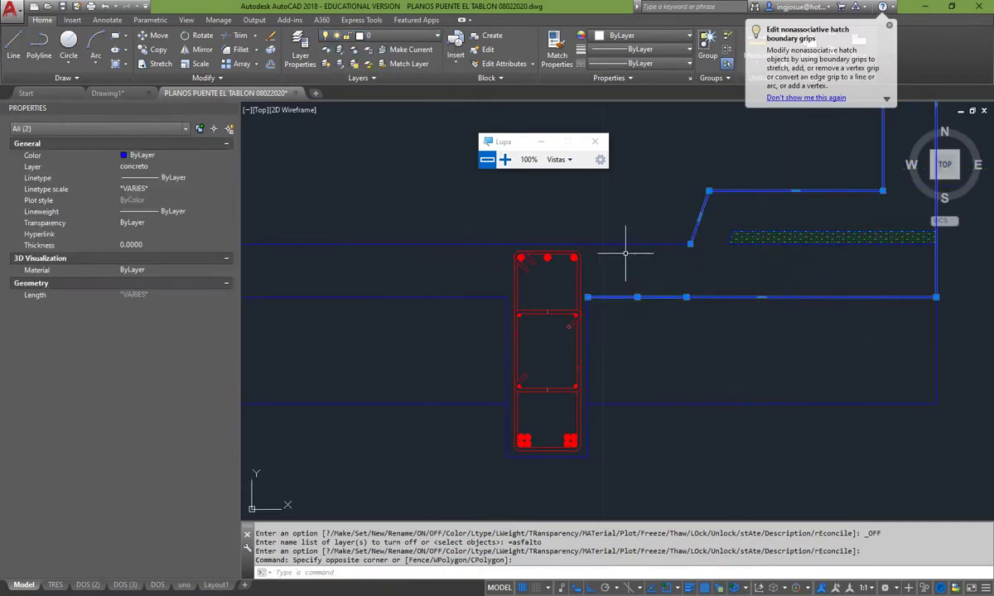
key("Escape")
left_click(626, 276)
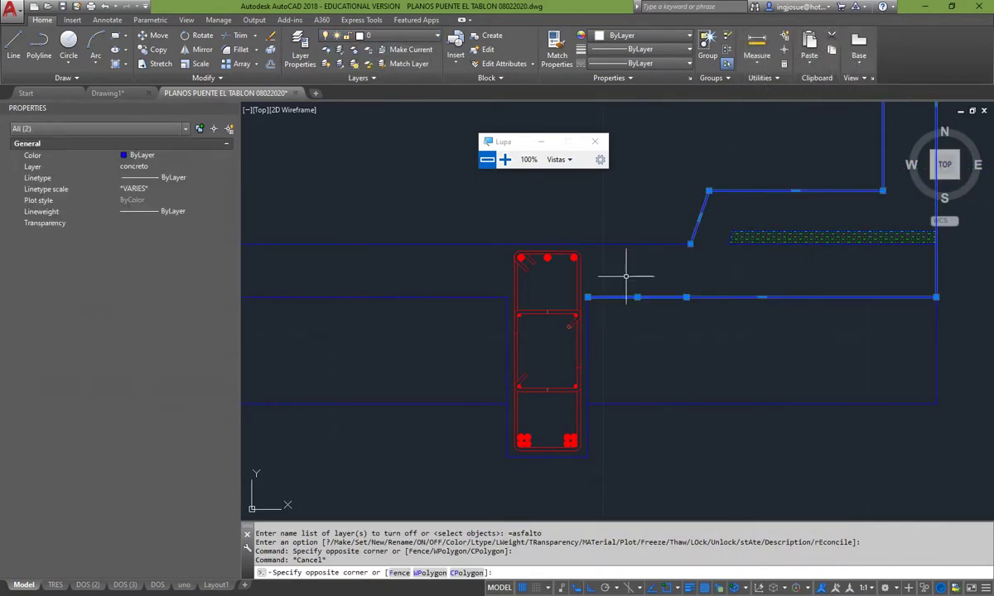
left_click(626, 276)
left_click(404, 35)
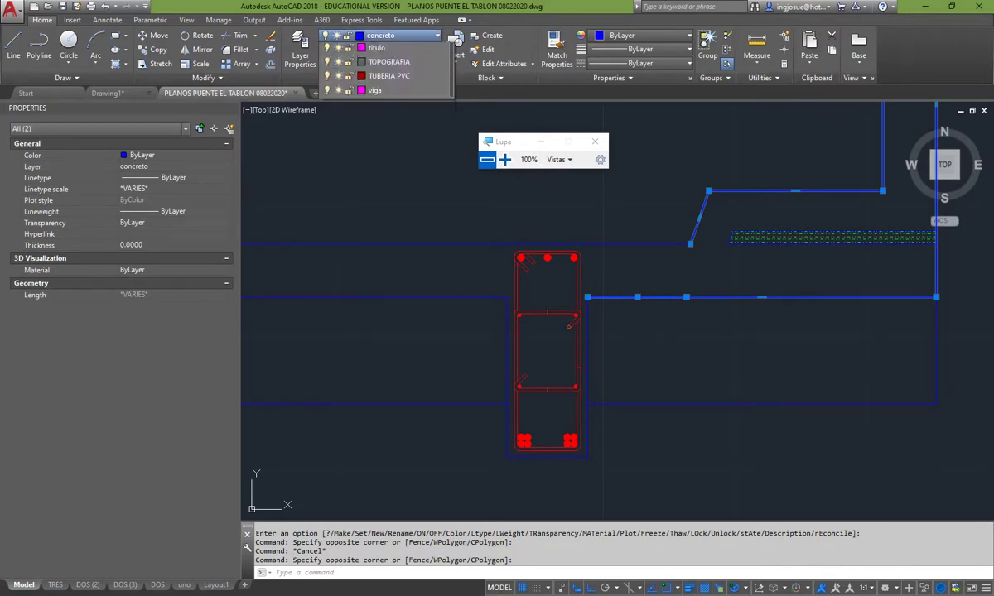
left_click(327, 178)
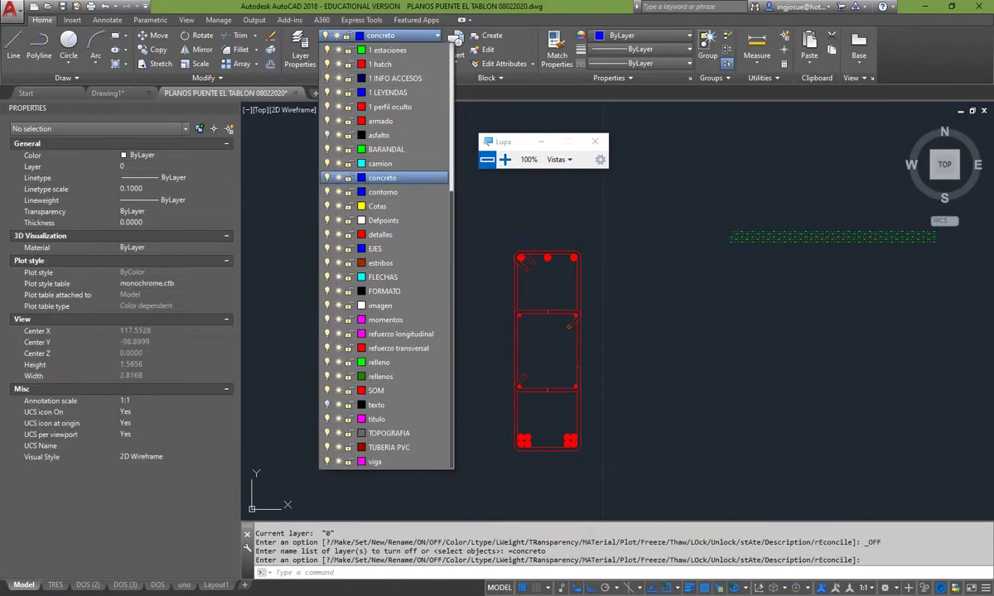
left_click(479, 273)
left_click(478, 273)
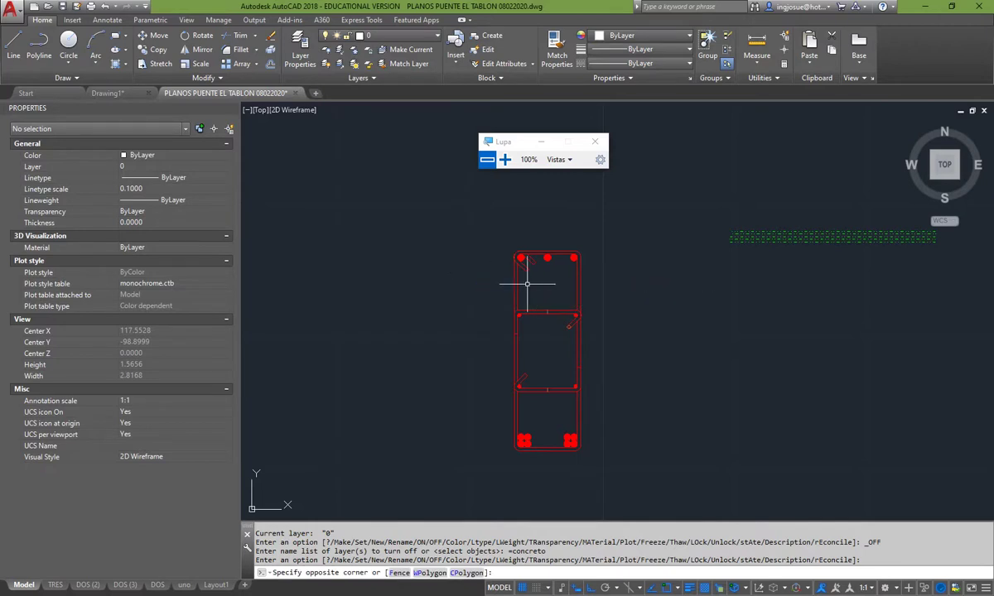
Cancel the pending selection in the bridge drawing and switch to the Drawing1 drawing.
key("Escape")
mouse_move(527, 284)
middle_mouse_down()
mouse_move(455, 262)
mouse_move(452, 251)
middle_mouse_up()
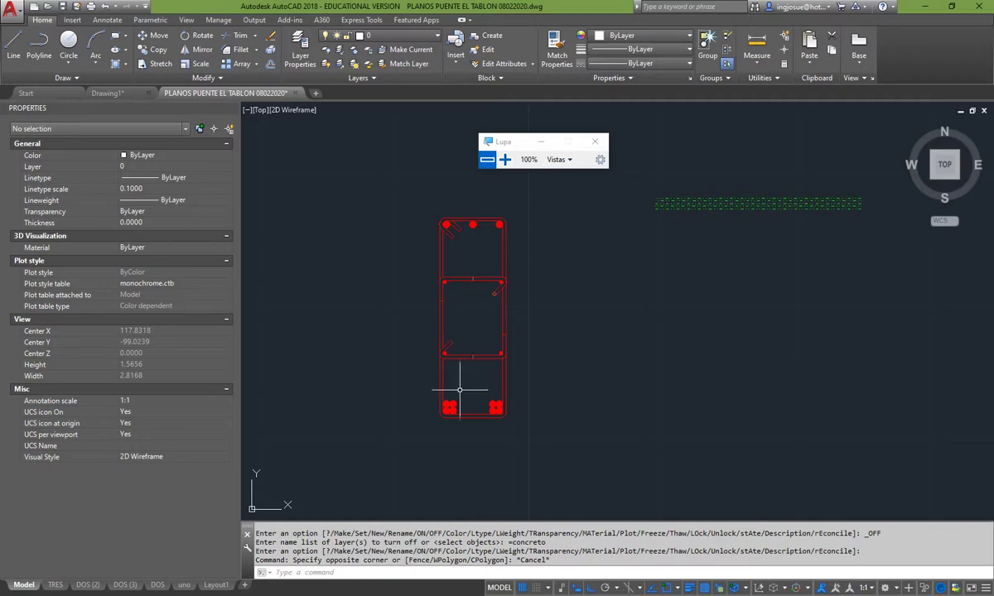
key("ctrl+Tab")
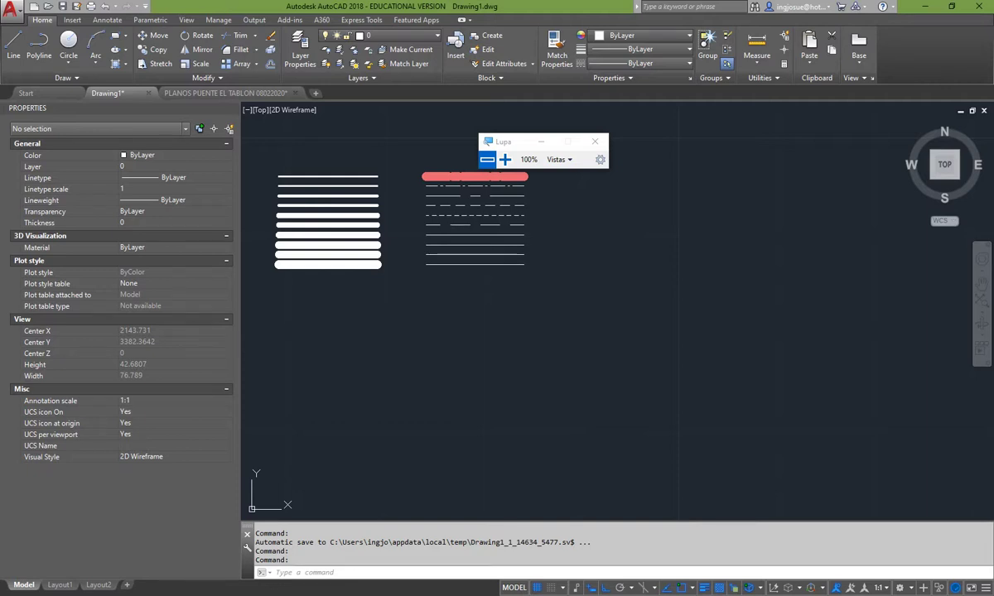
Examine the current-layer list and layer tools with the screen magnifier at 200%, and return the magnification to 100%.
left_click(504, 159)
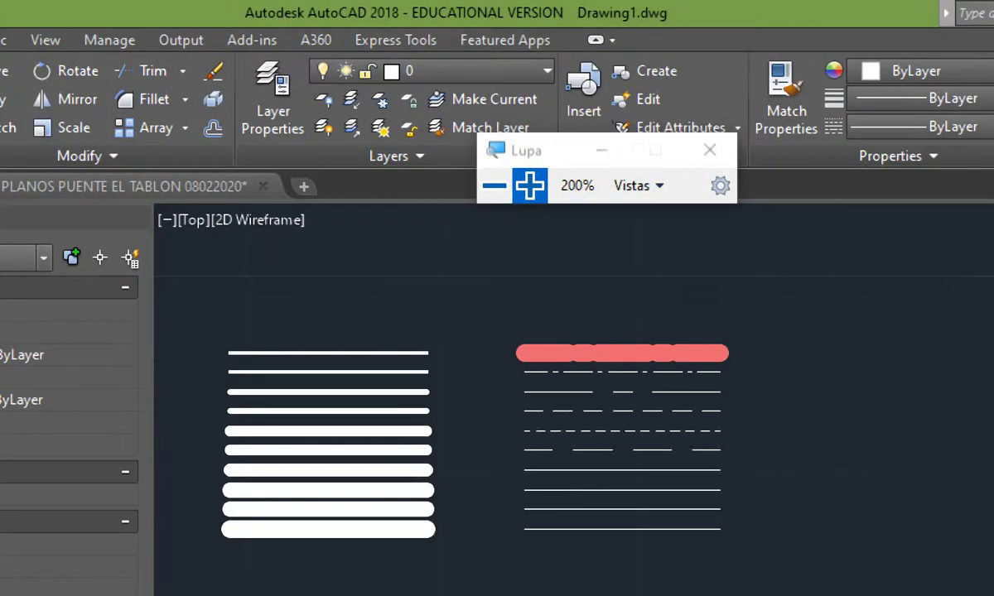
left_click_drag(539, 149, 633, 260)
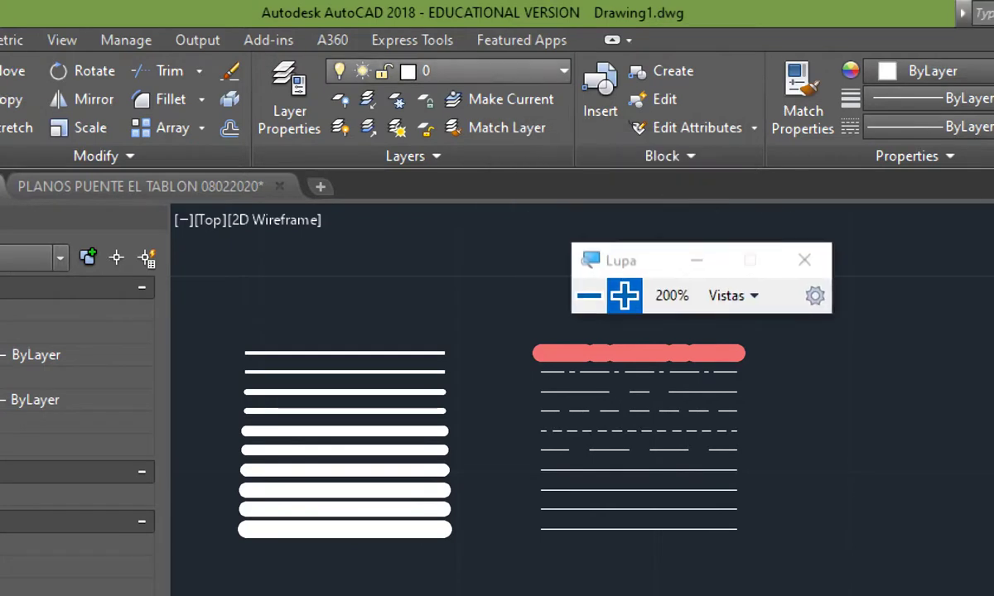
left_click(563, 71)
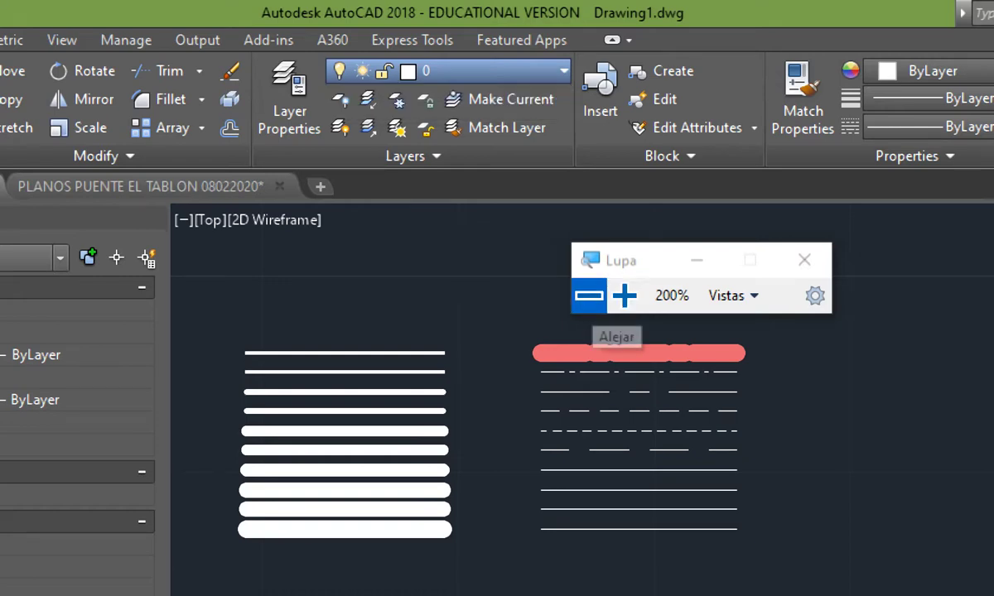
left_click(589, 296)
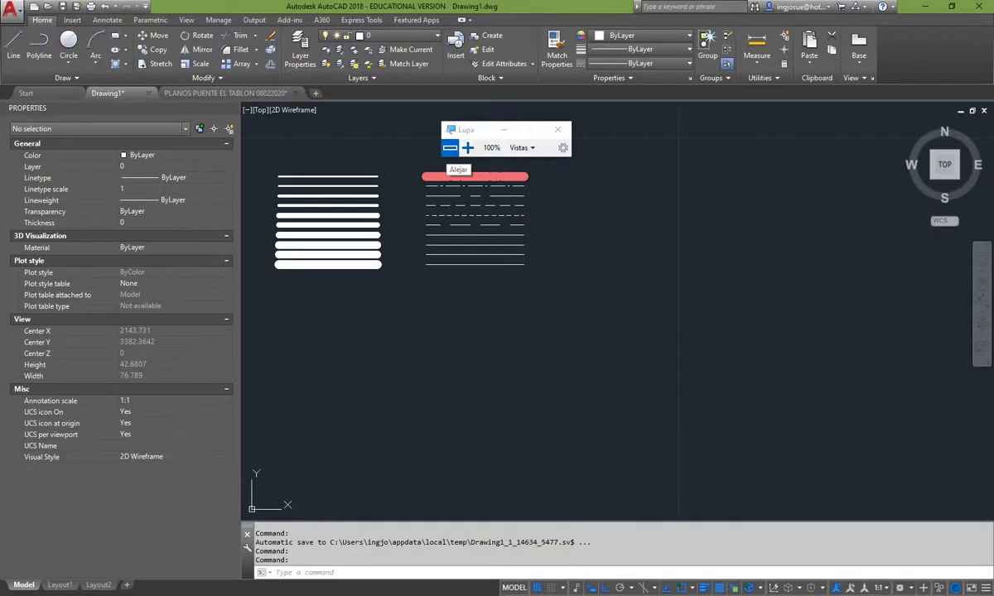
left_click_drag(484, 130, 591, 142)
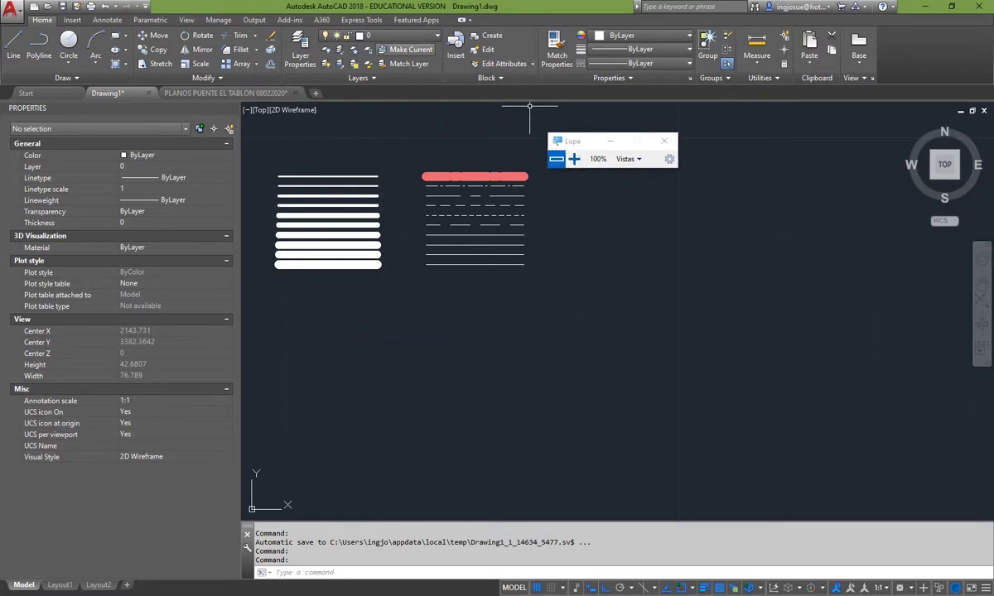
left_click(398, 36)
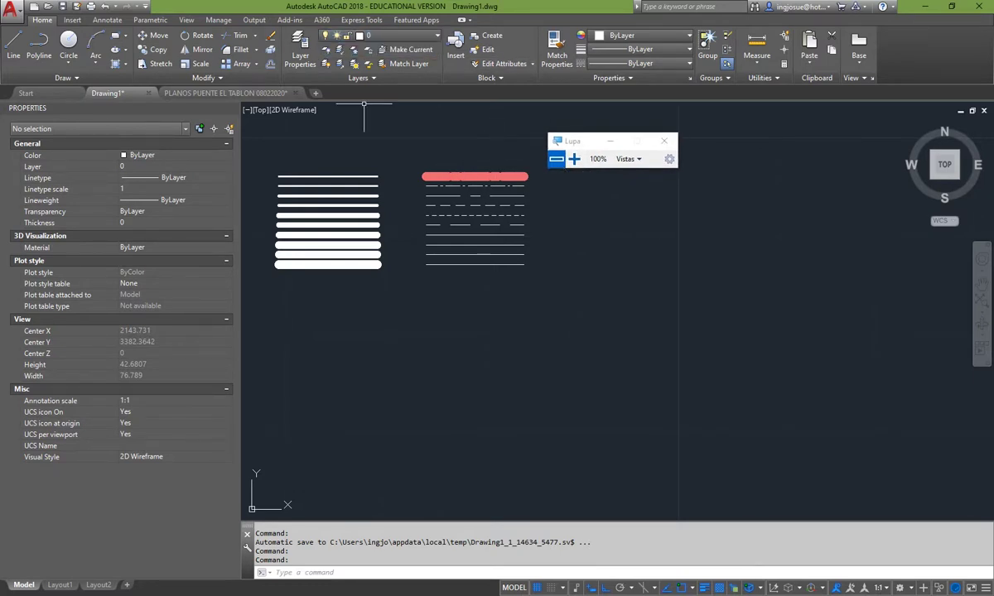
Open the Layer Properties Manager with the LAYER command and close it again.
type("LA")
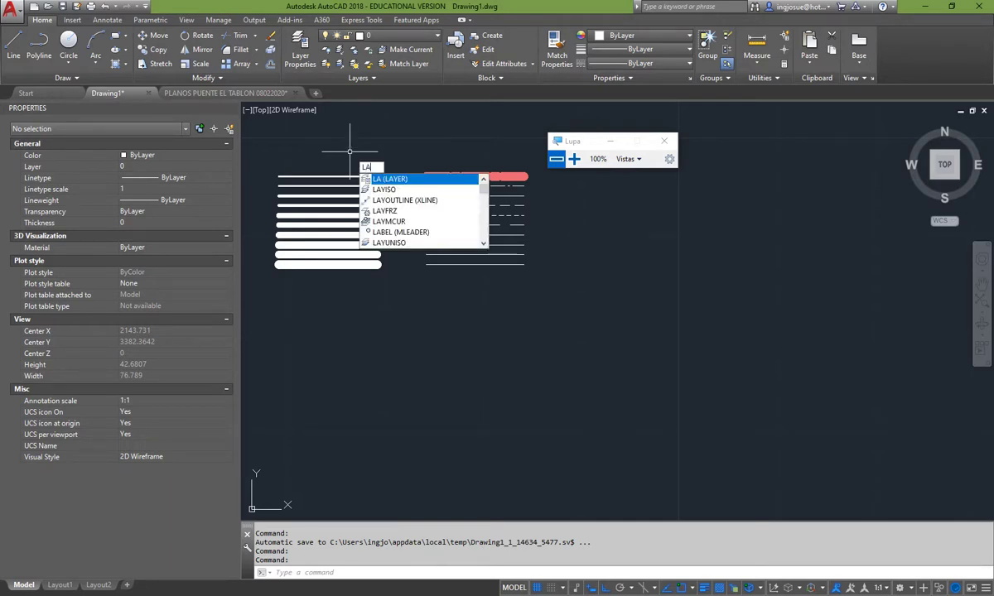
key("Return")
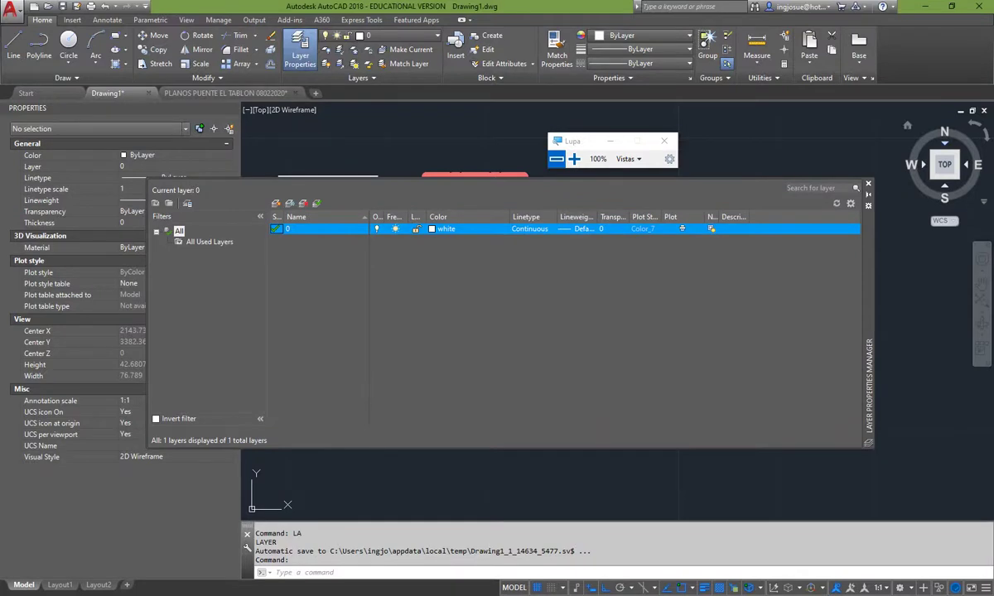
left_click(868, 183)
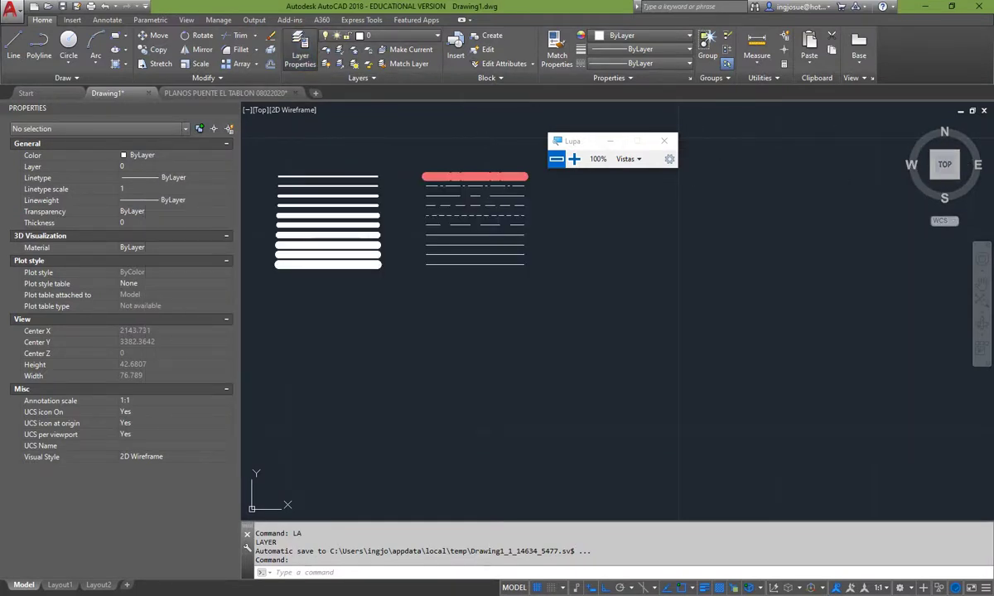
Open the Layer Properties Manager and magnify the screen to 200%.
left_click(300, 48)
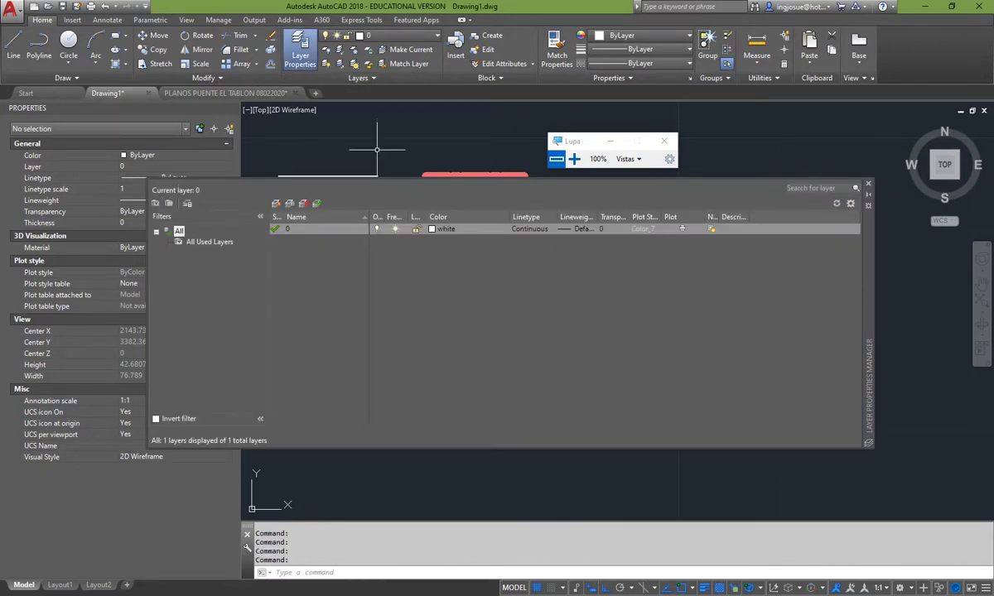
left_click_drag(576, 140, 583, 120)
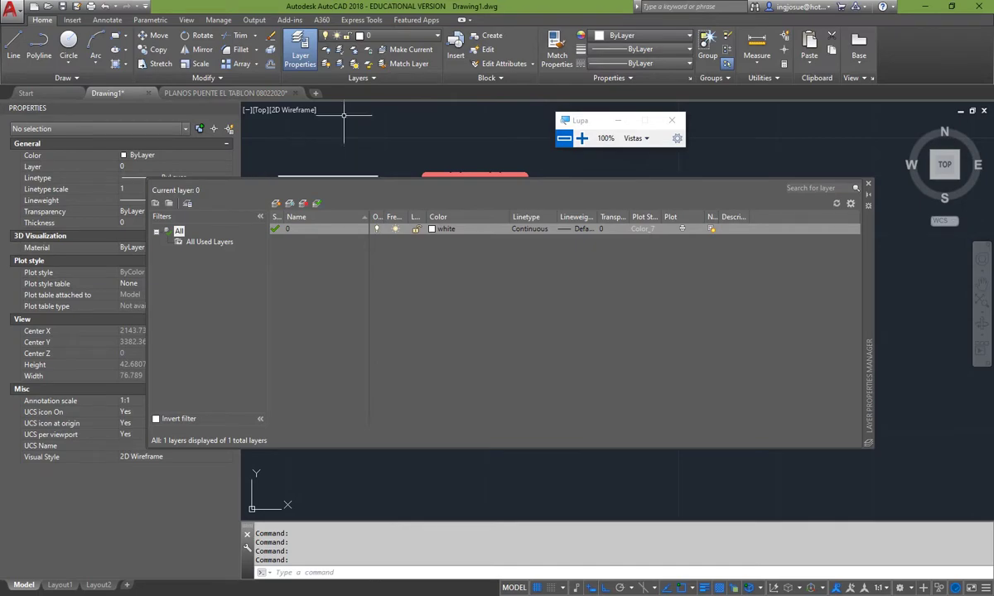
left_click(581, 139)
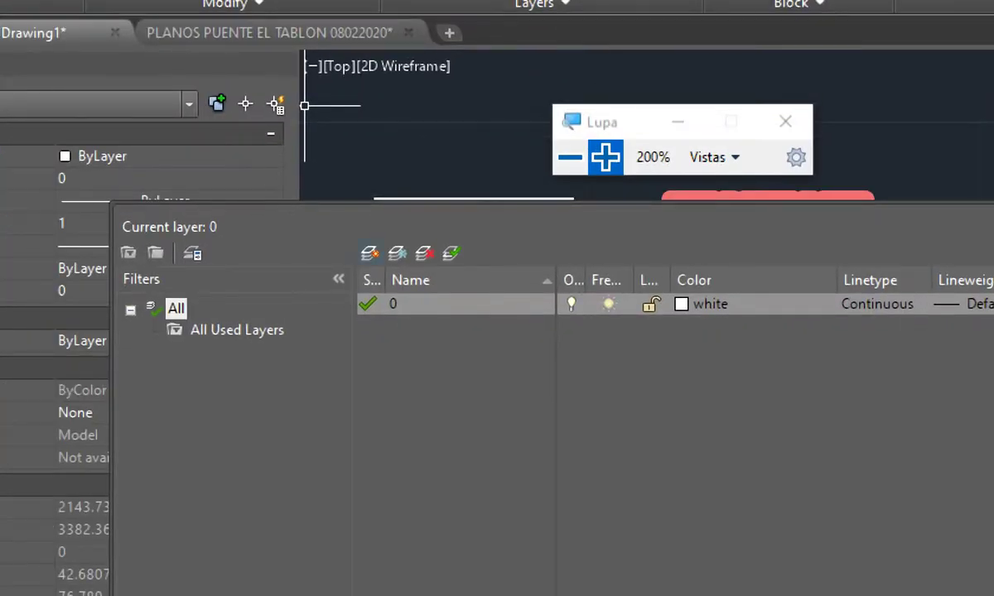
Create a new layer named LINEAS GUIAS.
left_click(371, 253)
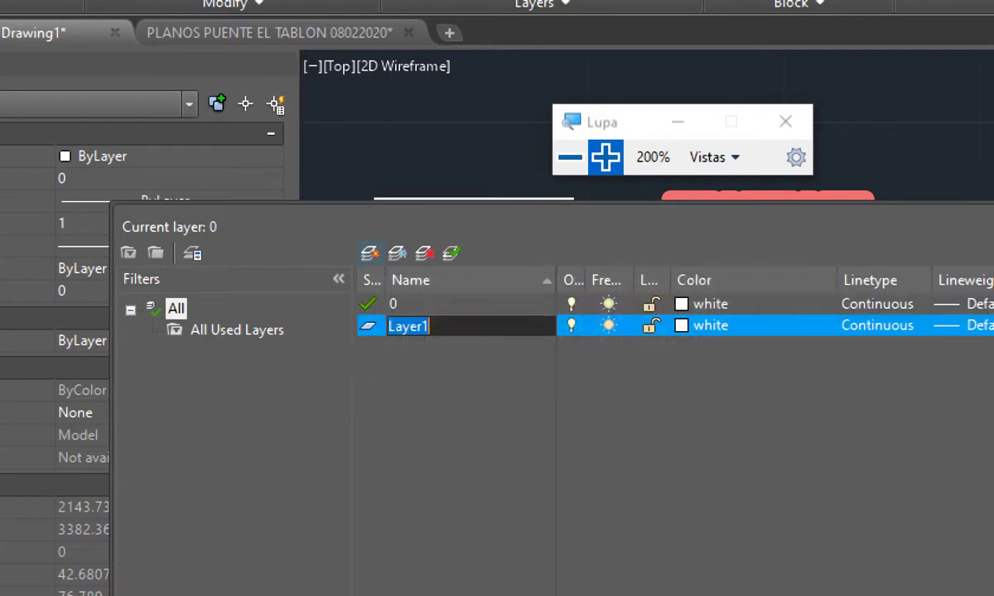
key("BackSpace")
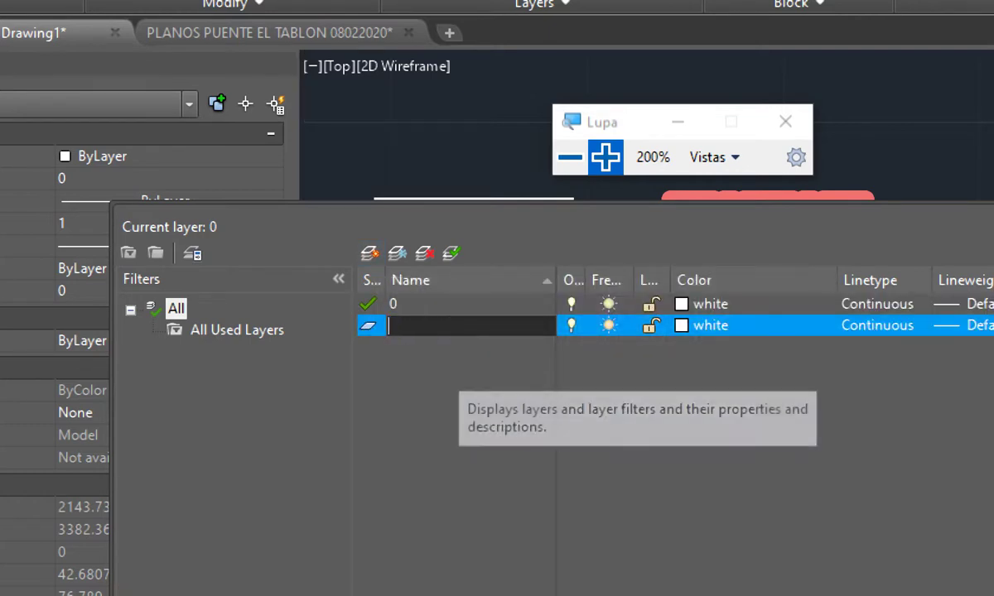
type("L")
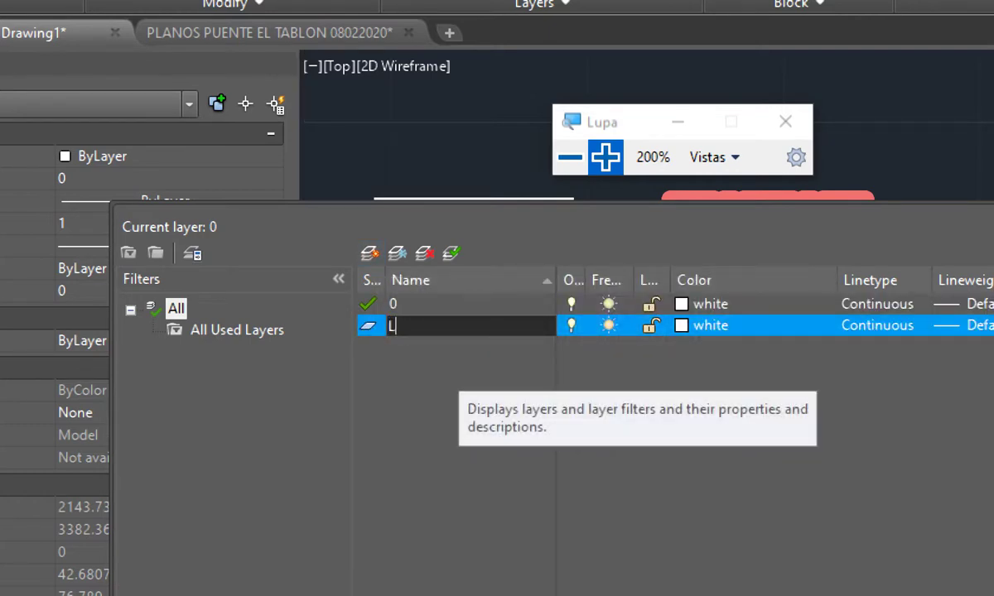
type("INEAS GUIAS")
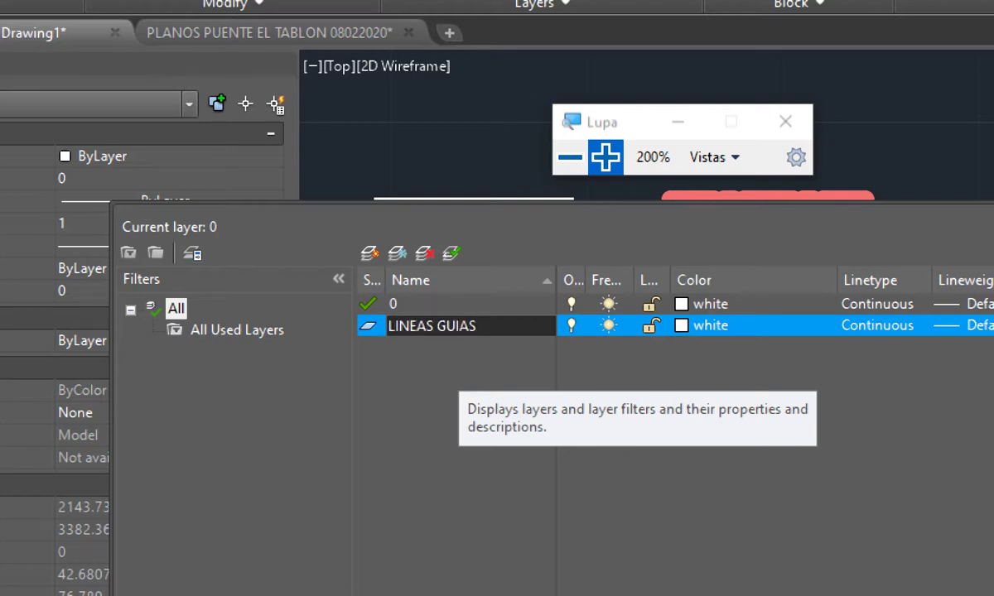
key("Return")
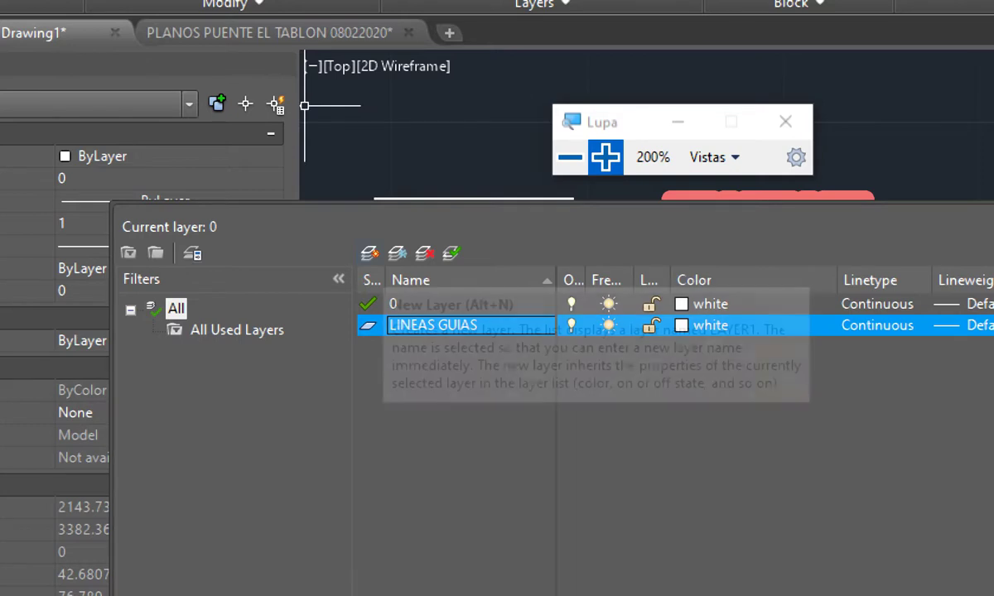
Create another new layer named LINEAS DE DIBUJO.
left_click(370, 252)
type("L")
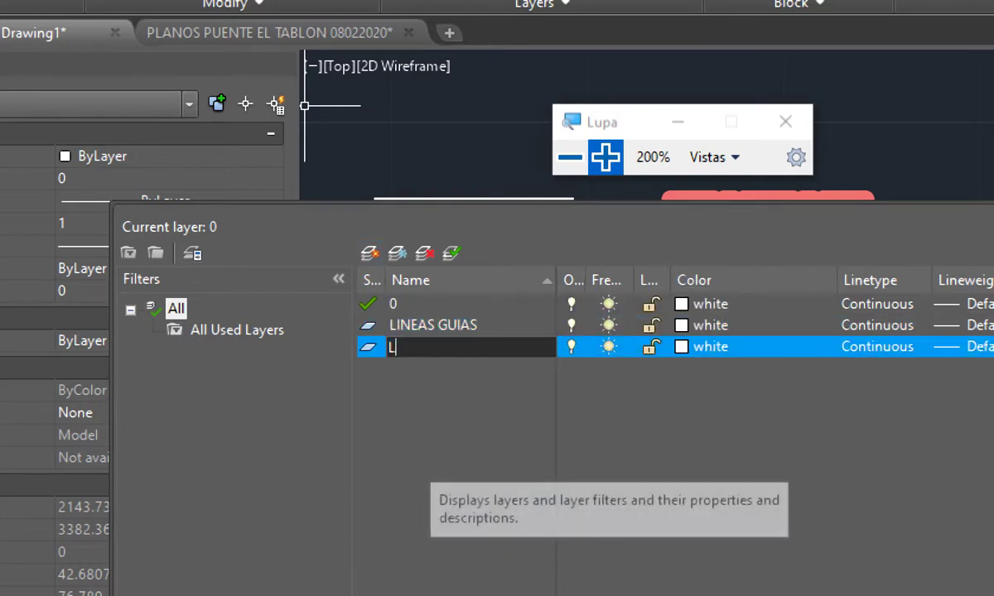
type("INEAS DE DIBUJO")
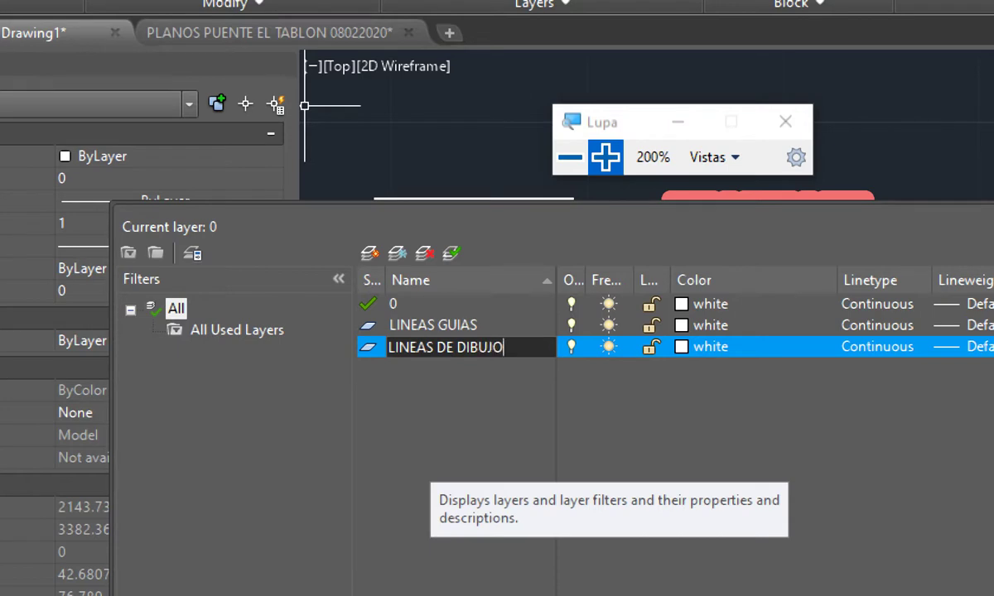
key("Return")
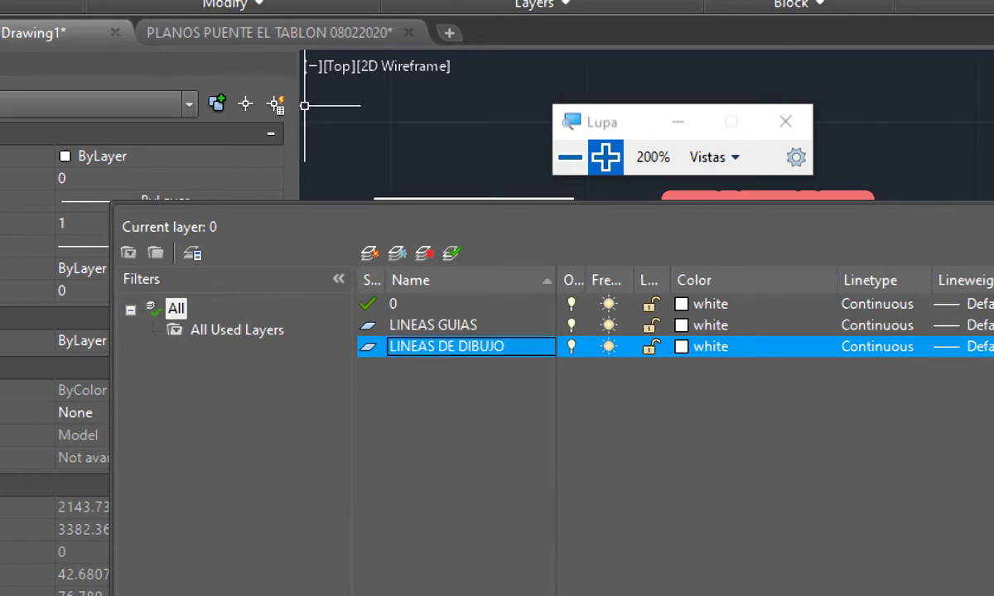
left_click(433, 325)
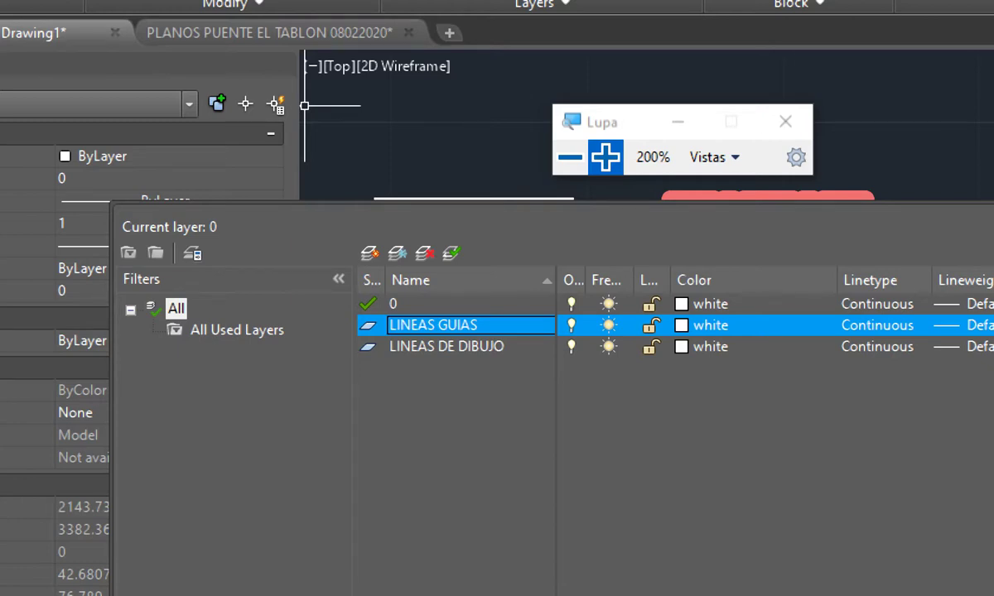
left_click(446, 347)
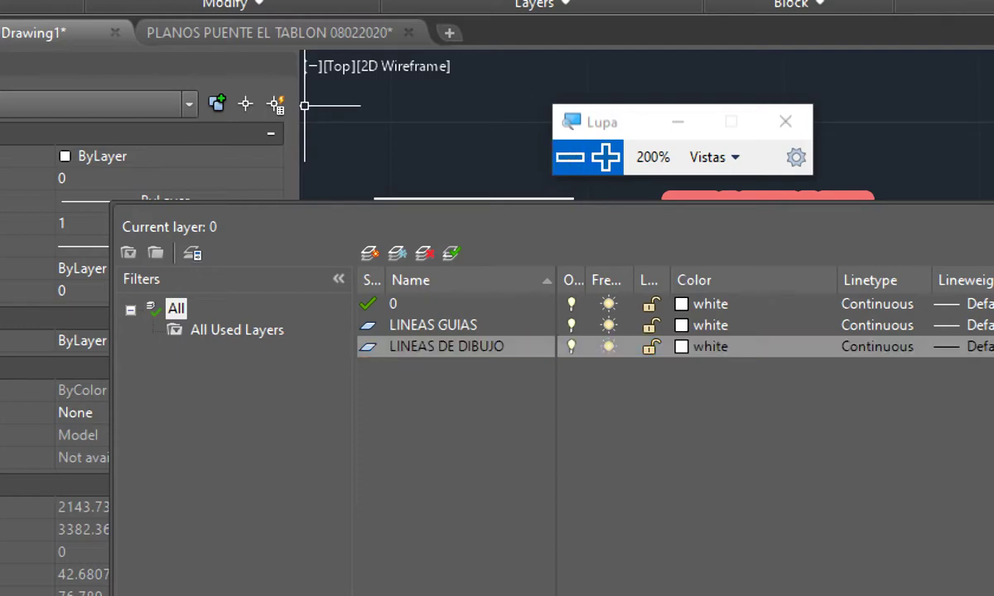
Set the LINEAS GUIAS layer's color to blue, and open and dismiss the color selection for LINEAS DE DIBUJO.
left_click(570, 158)
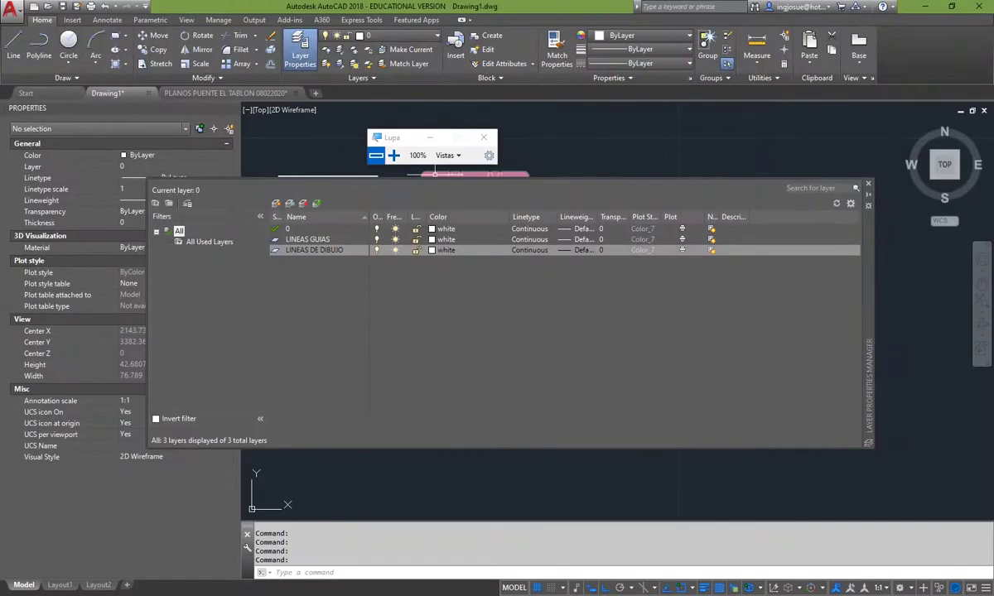
left_click(393, 155)
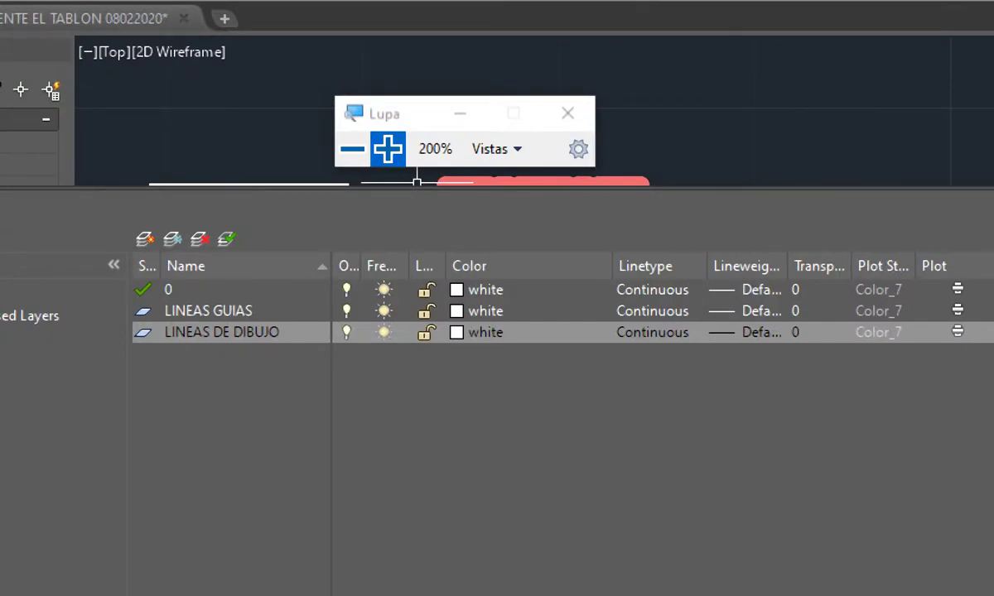
left_click(457, 312)
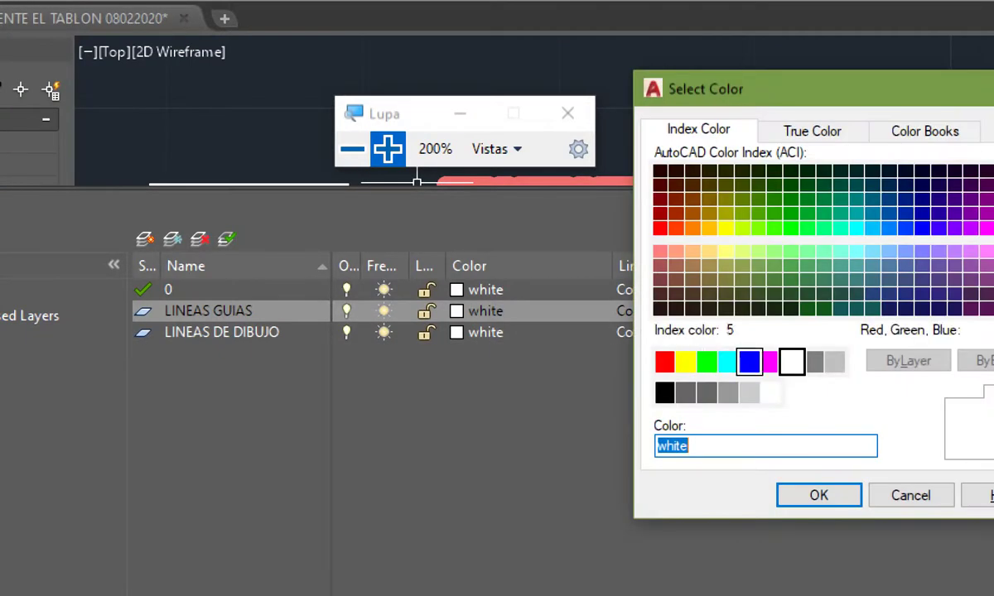
left_click(749, 362)
left_click_drag(795, 97, 693, 45)
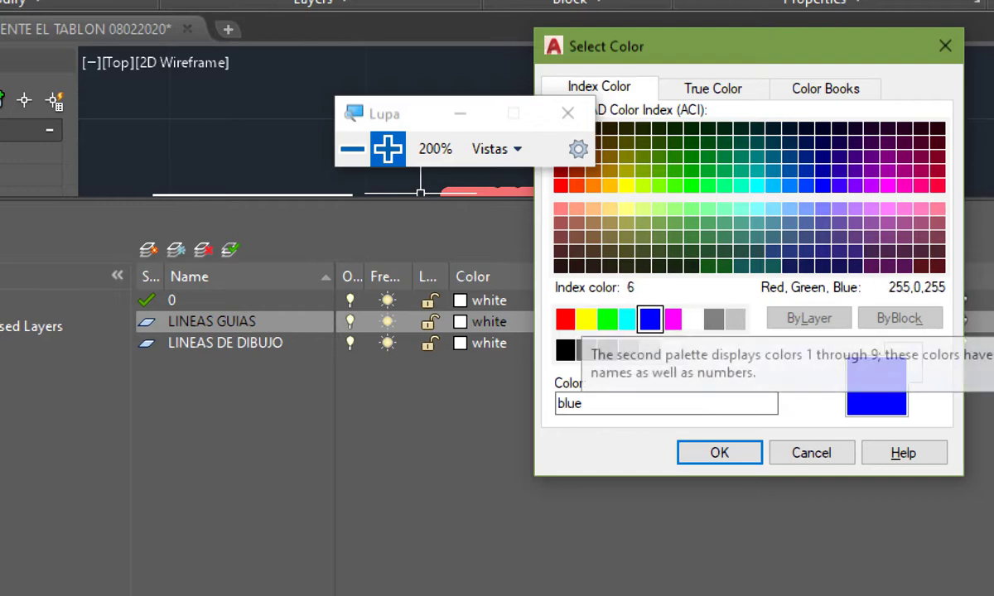
key("Return")
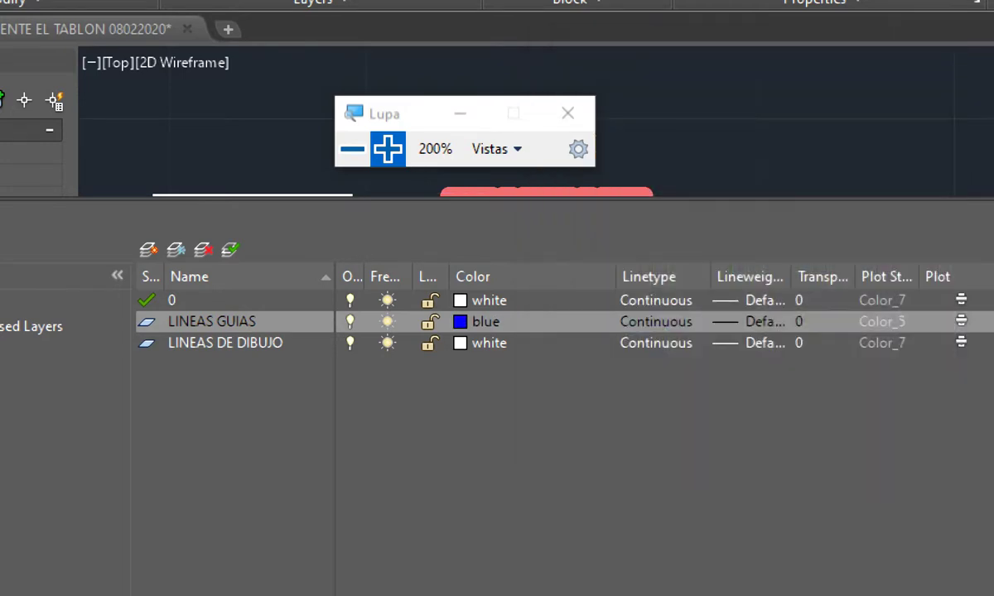
left_click(488, 343)
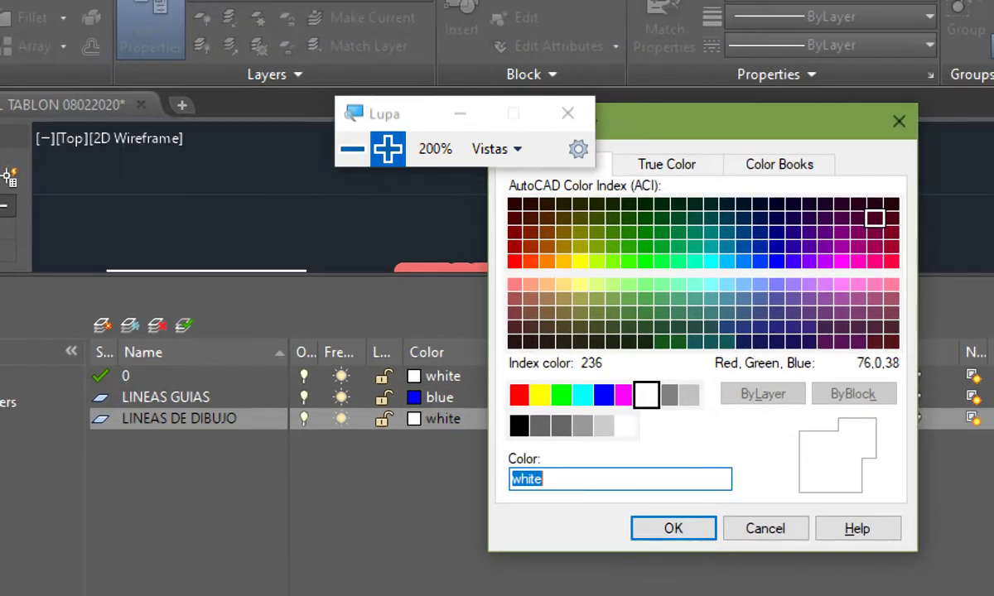
left_click(898, 122)
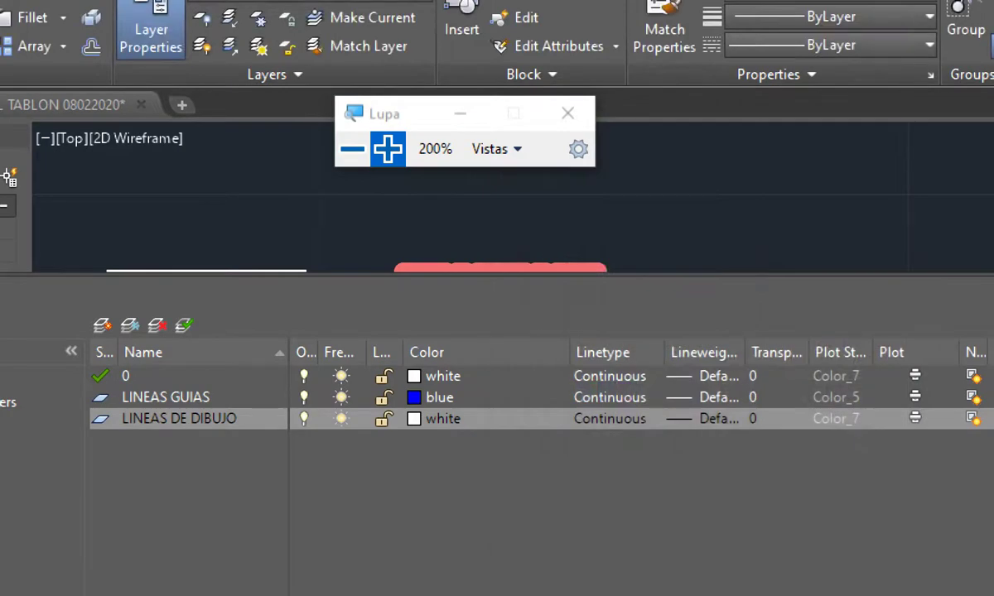
Set the color of the LINEAS GUIAS layer to red.
left_click(415, 398)
left_click(519, 395)
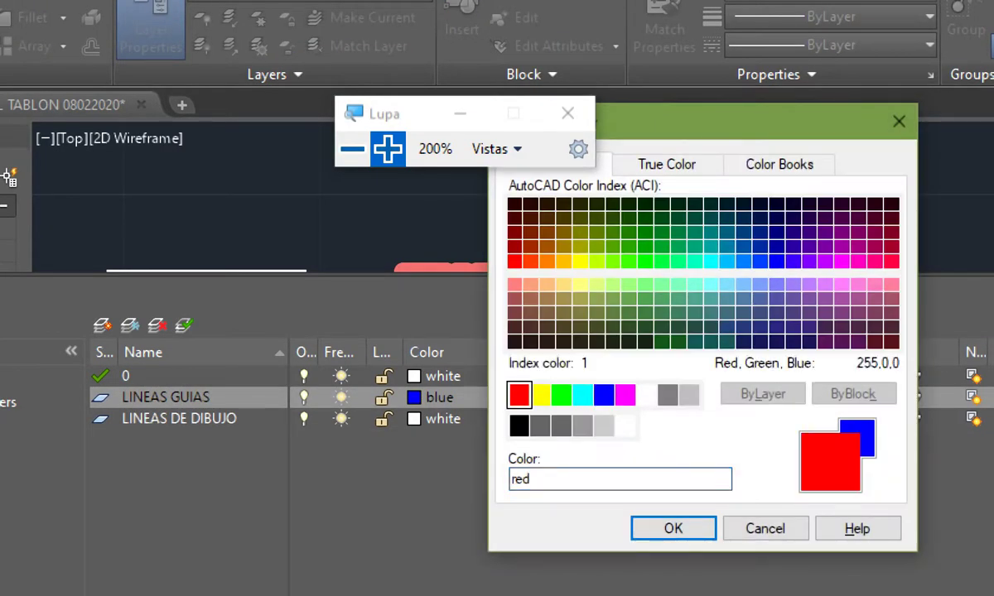
left_click(673, 529)
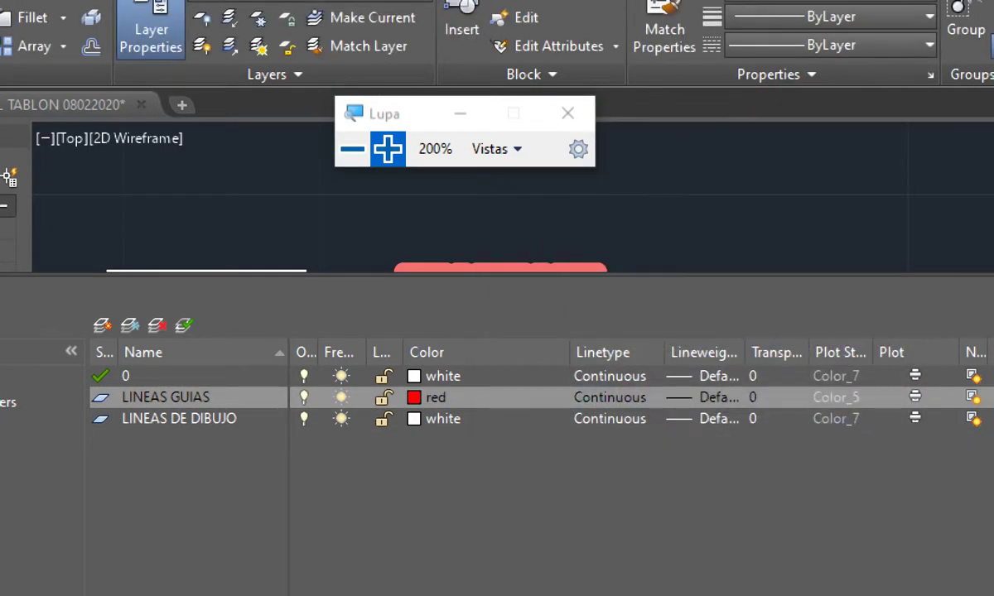
Set the color of the LINEAS DE DIBUJO layer to blue.
left_click(414, 418)
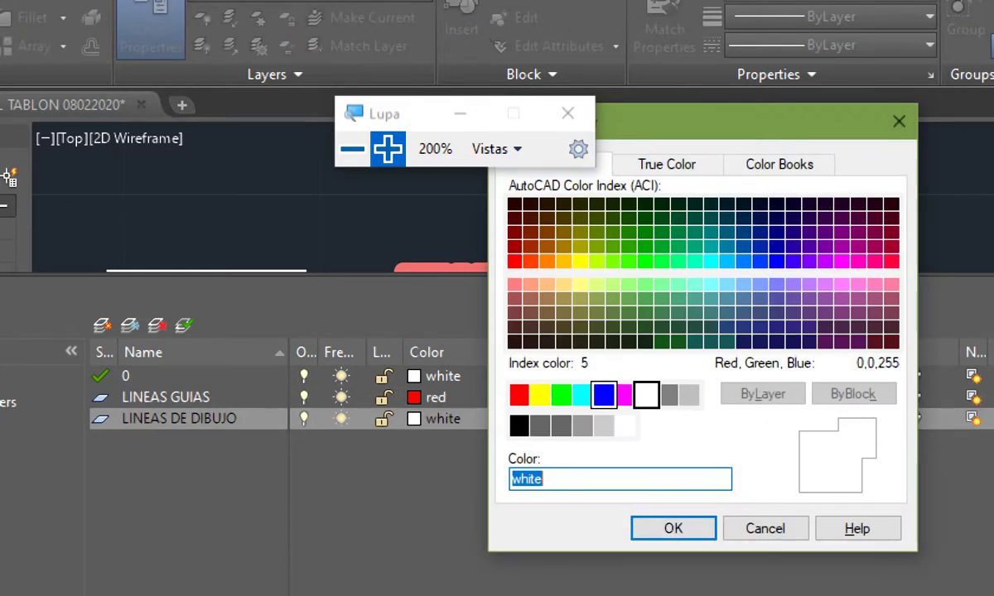
left_click(604, 396)
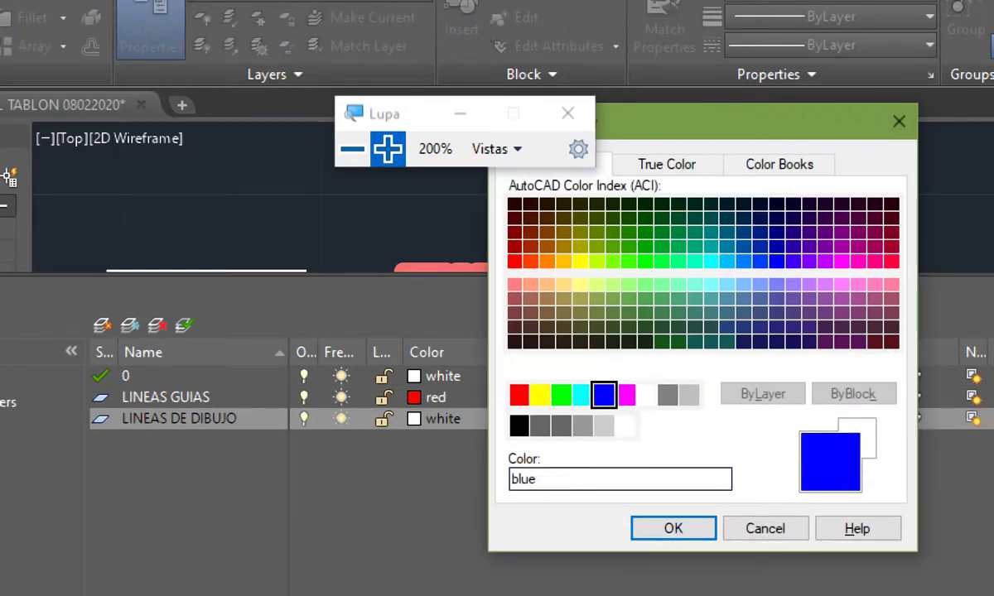
left_click(673, 529)
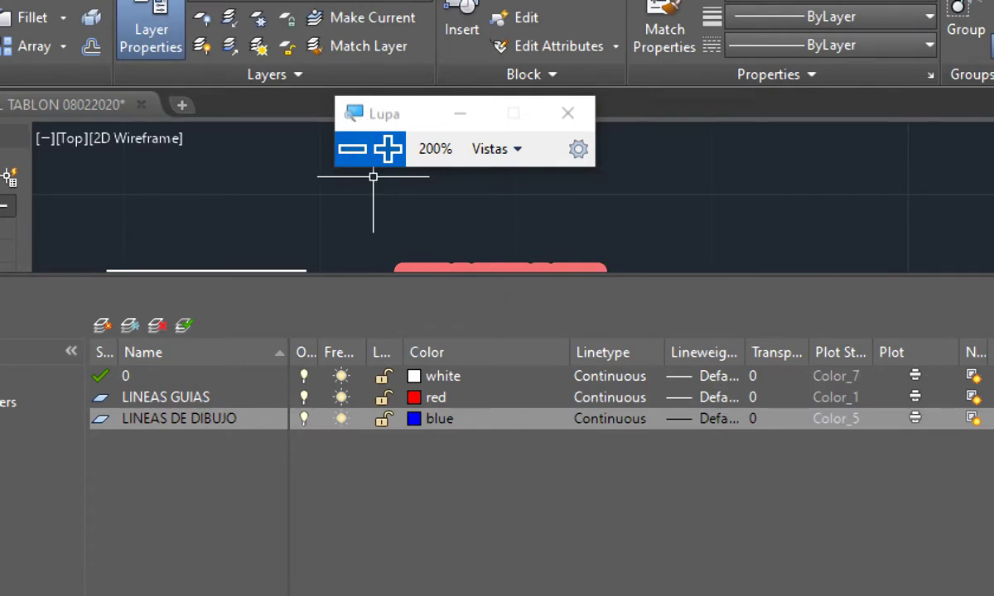
left_click(353, 148)
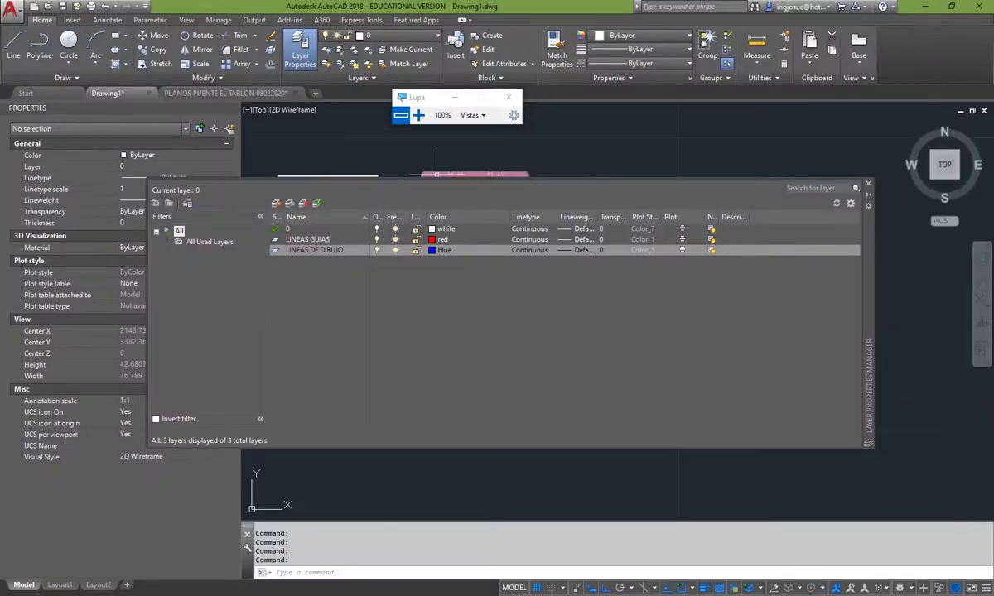
left_click(418, 115)
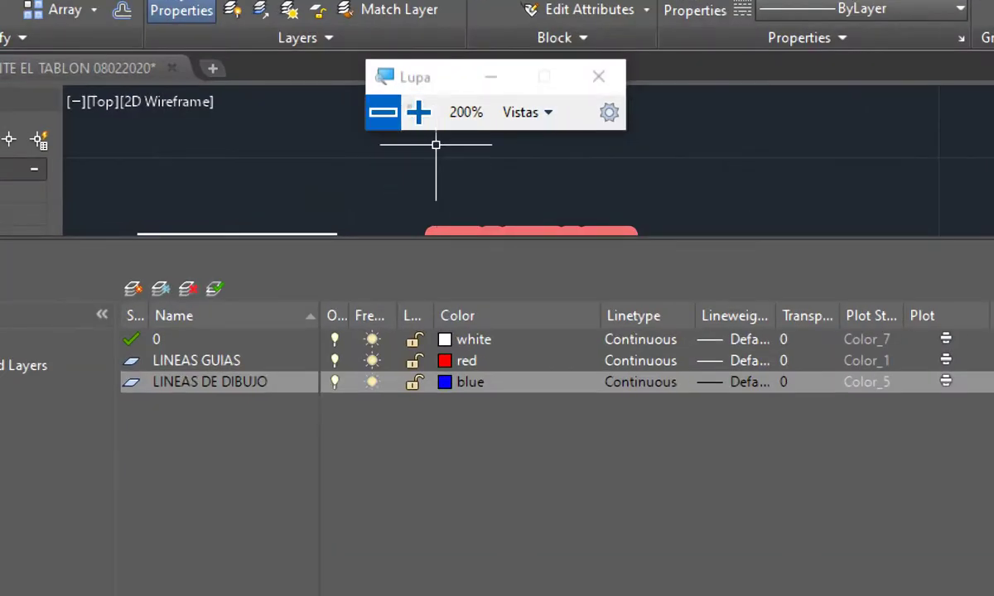
left_click(383, 111)
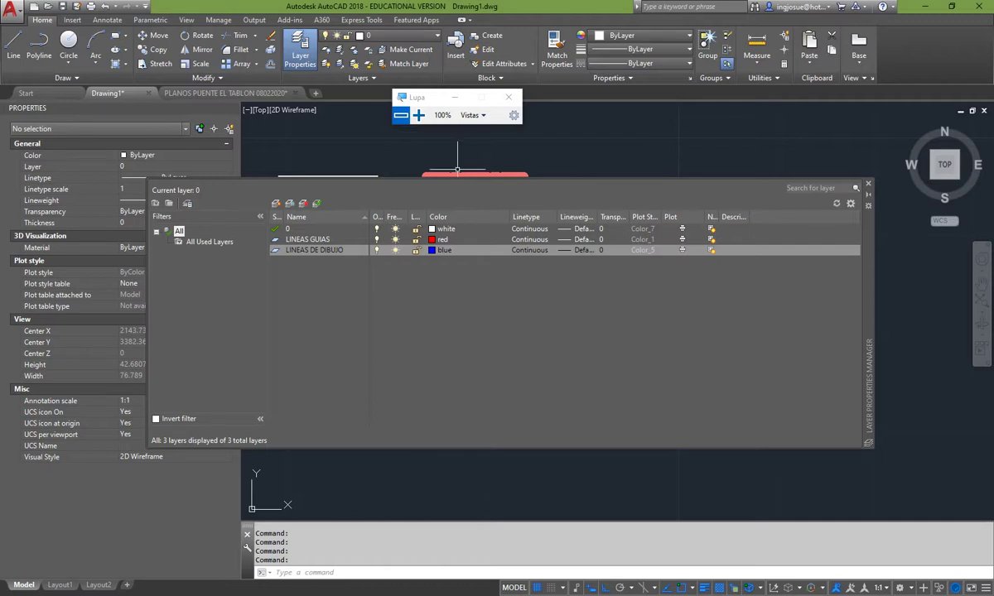
left_click(529, 239)
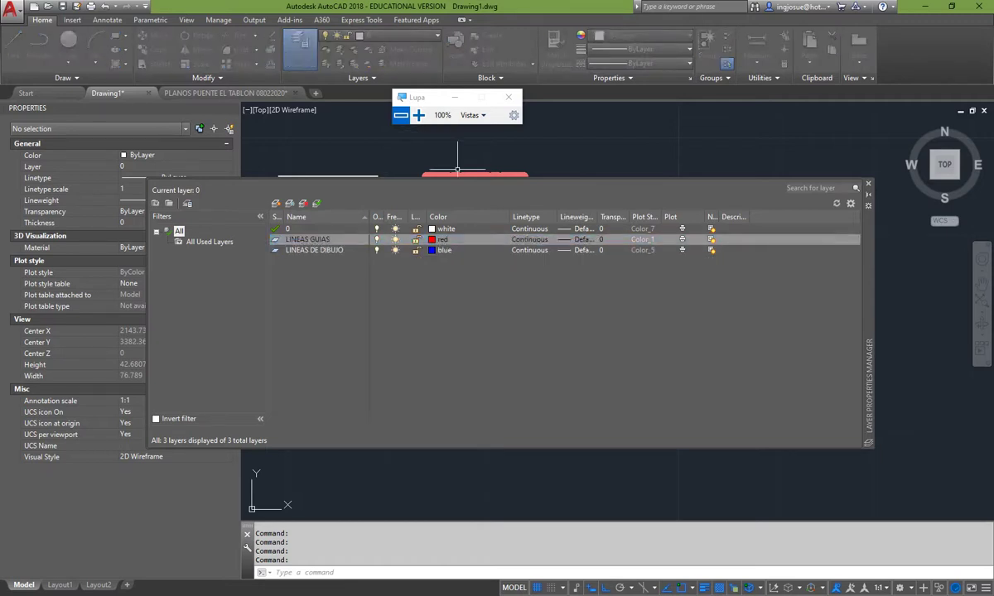
left_click_drag(993, 217, 531, 262)
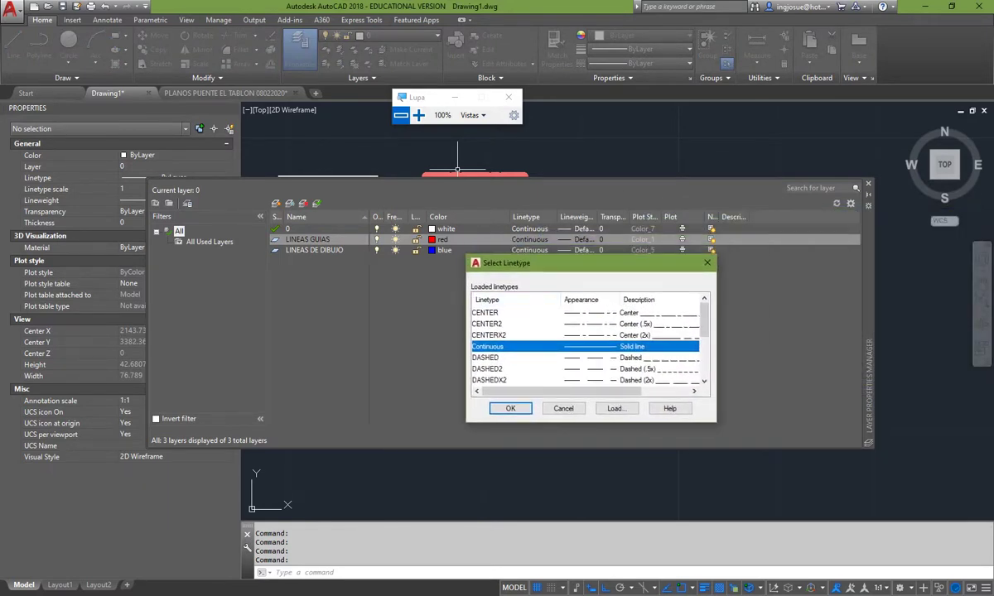
left_click(707, 263)
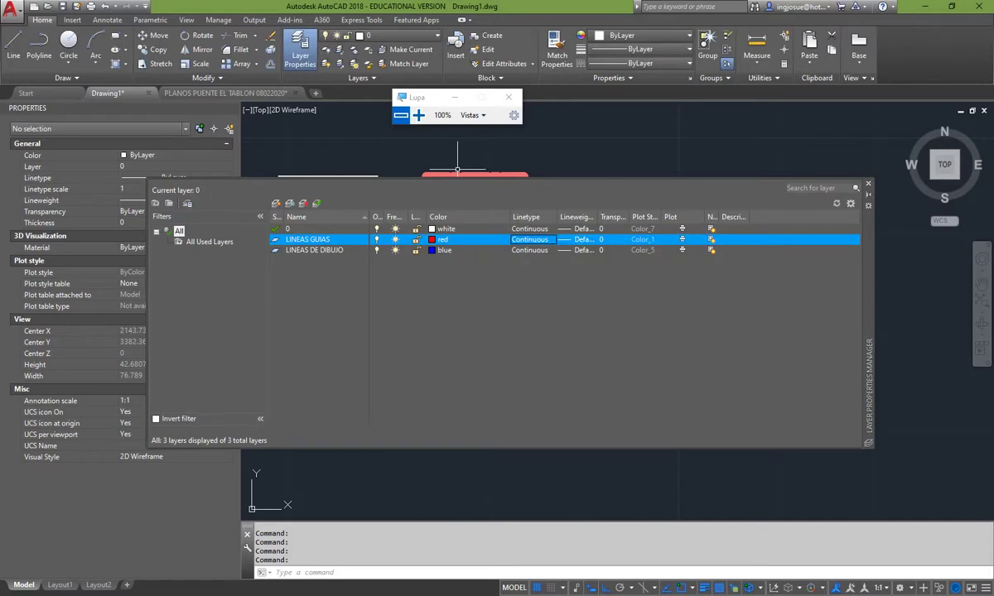
Assign the HIDDEN2 linetype to the LINEAS GUIAS layer.
left_click(578, 239)
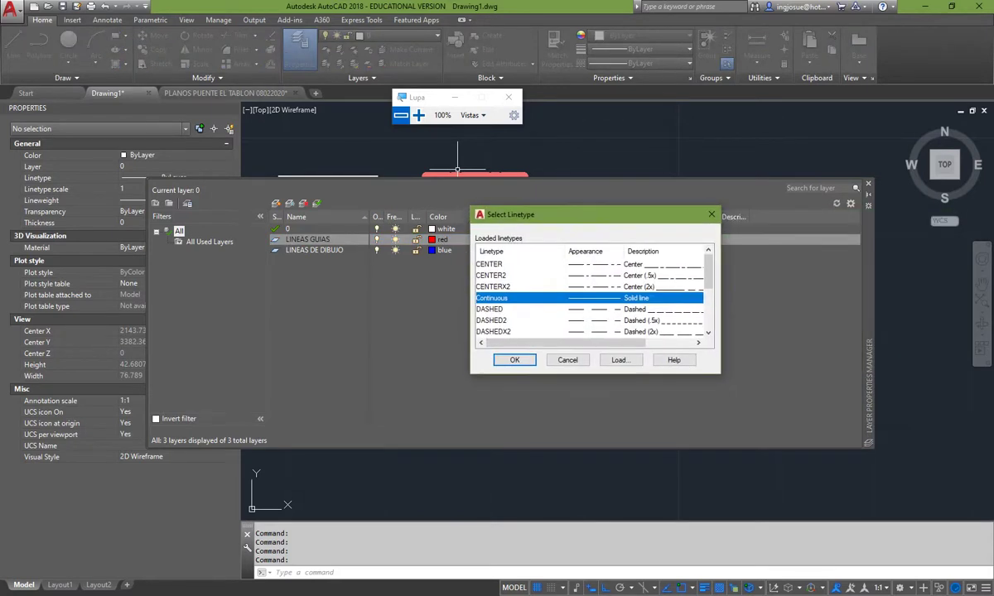
scroll(588, 313, "down", 3)
scroll(588, 313, "up", 3)
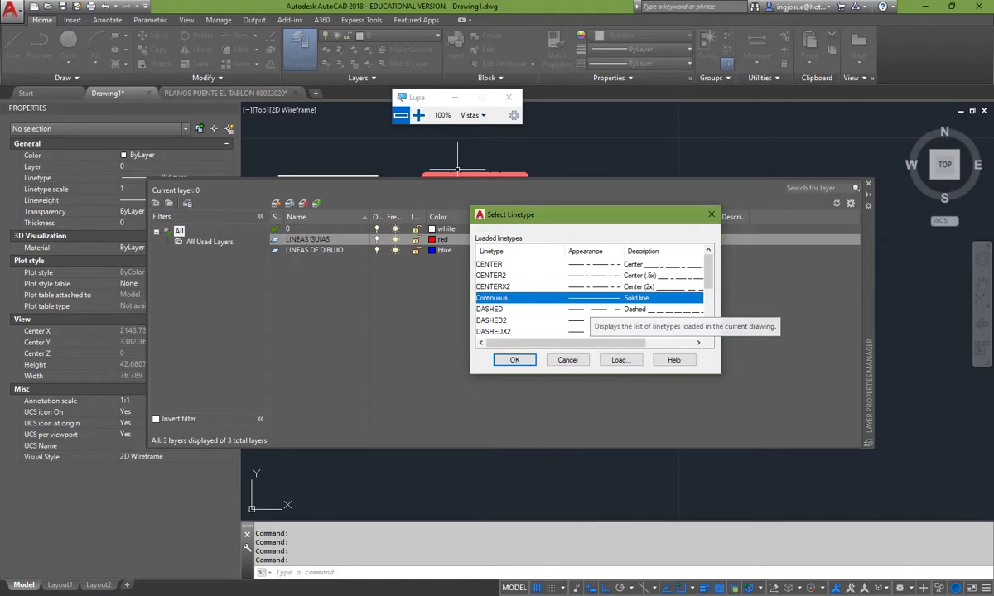
left_click_drag(589, 215, 642, 166)
scroll(760, 235, "down", 5)
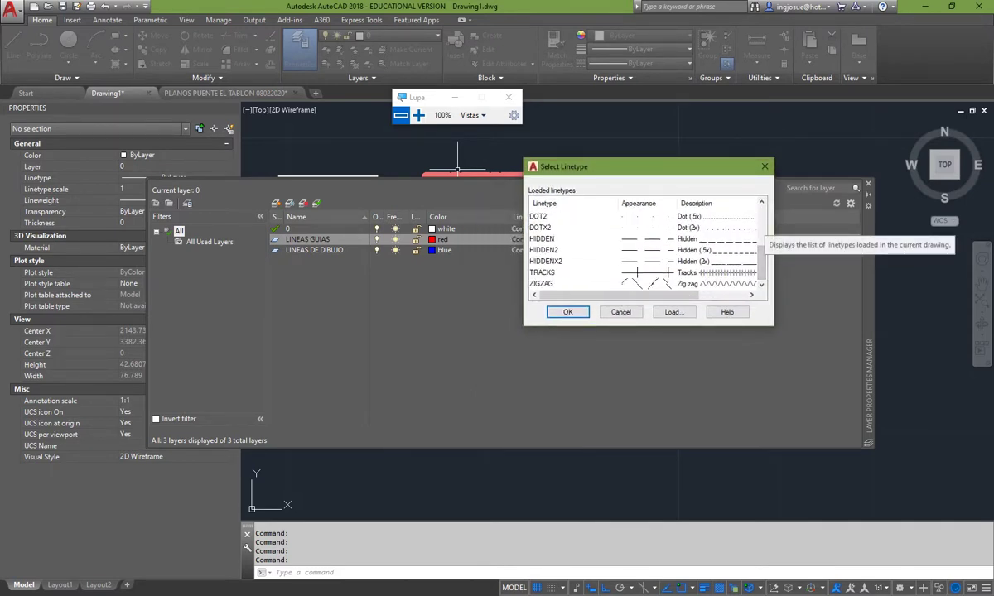
left_click(643, 251)
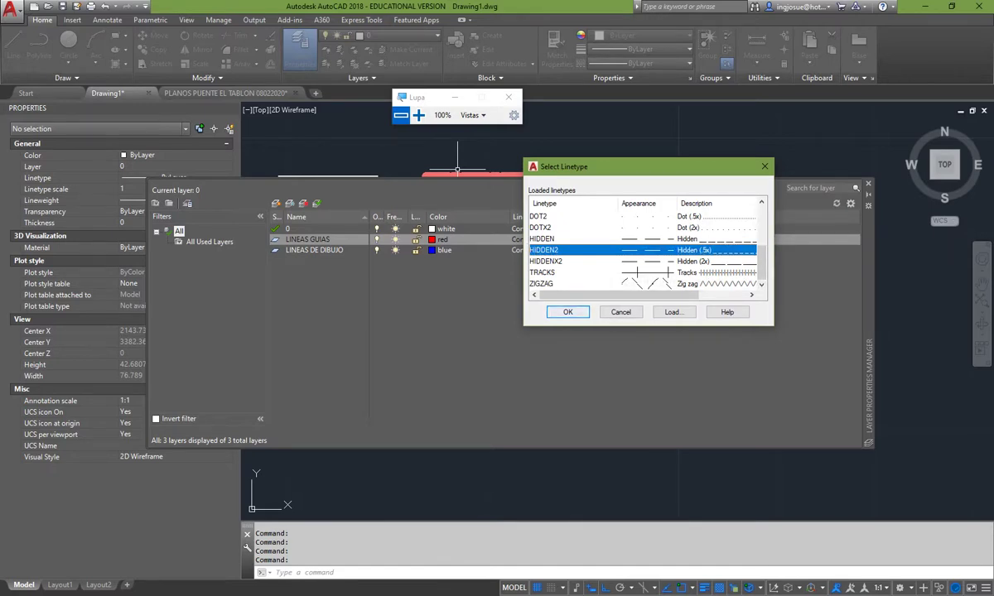
left_click(568, 312)
Open the linetype selection for the LINEAS DE DIBUJO layer and accept Continuous.
left_click(532, 250)
left_click(530, 250)
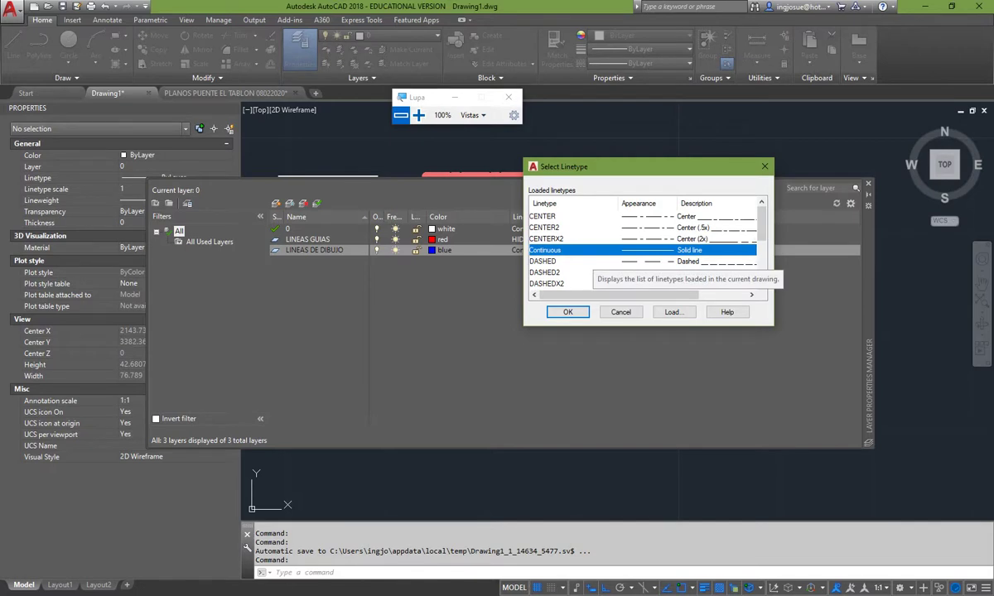
left_click(569, 312)
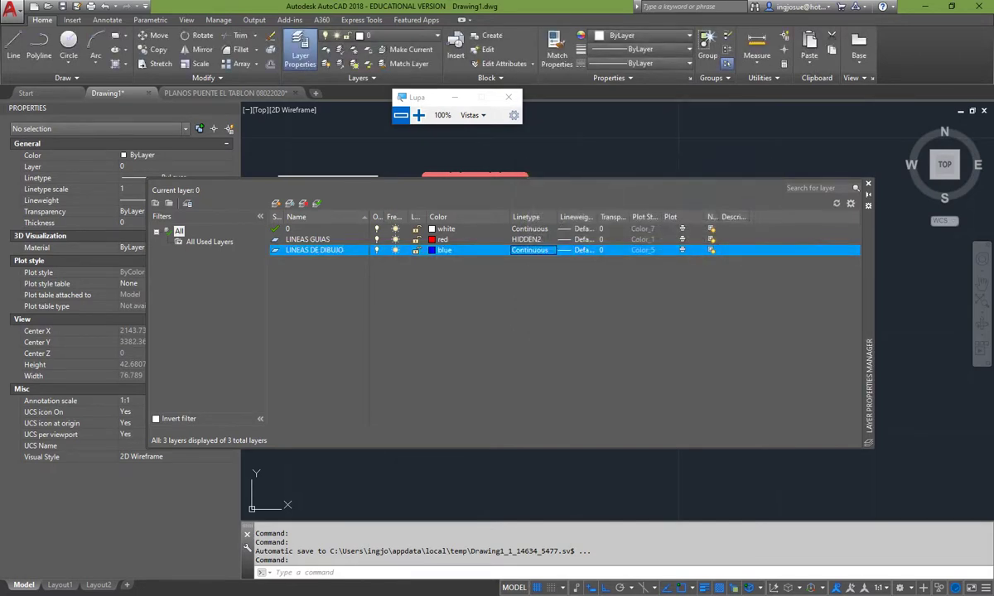
Widen the Lineweight column and set the lineweight of the LINEAS GUIAS layer to 0.30 mm.
left_click_drag(599, 217, 653, 217)
left_click(604, 239)
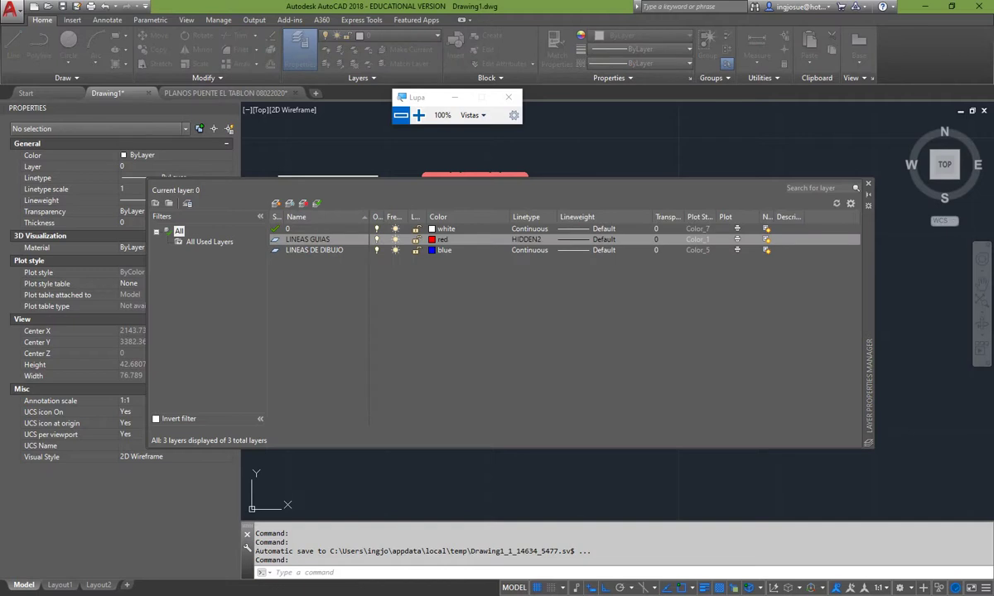
left_click_drag(686, 168, 375, 232)
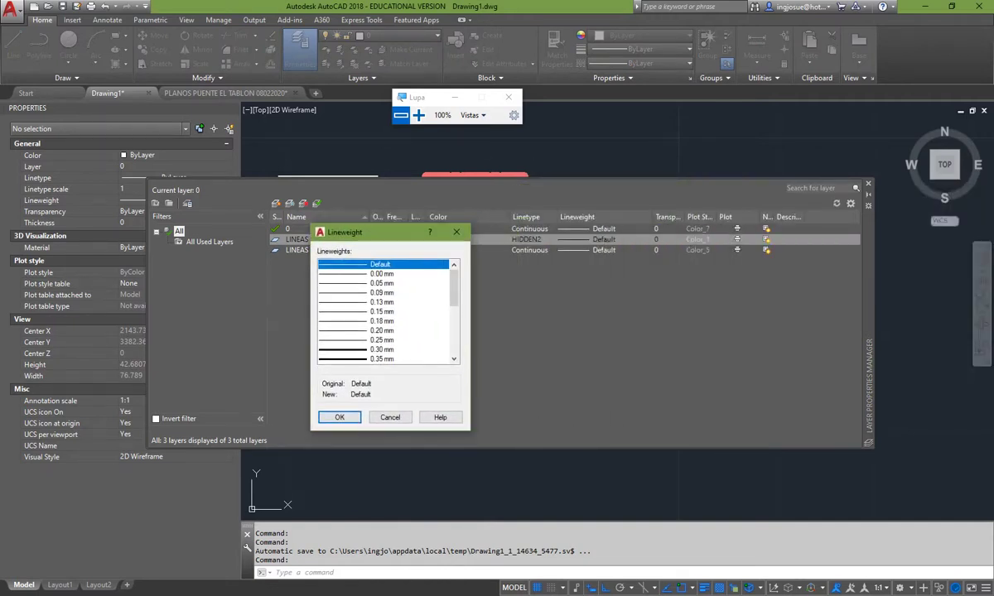
left_click(381, 350)
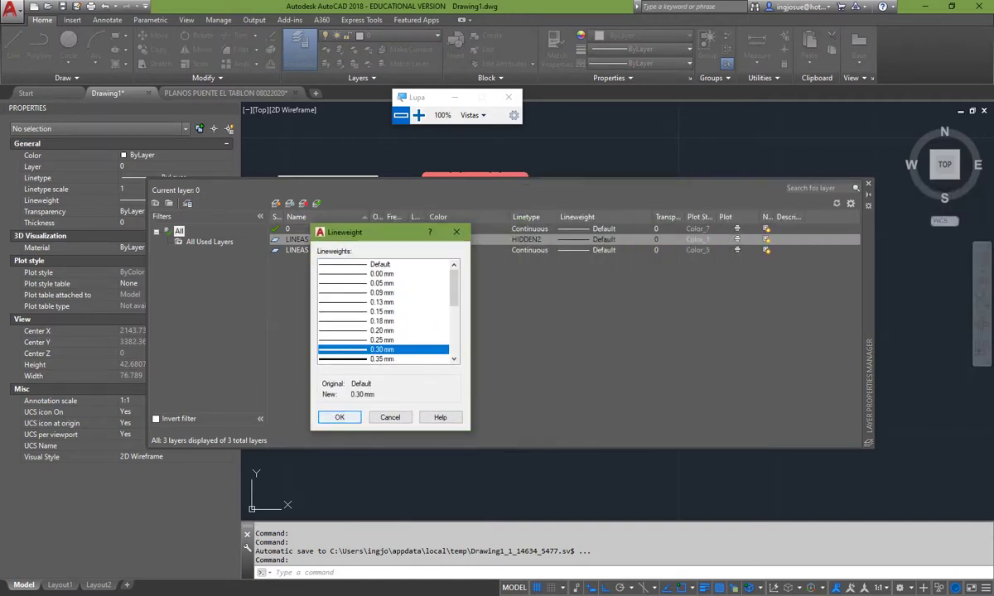
left_click(340, 417)
Set the lineweight of the LINEAS DE DIBUJO layer to 0.50 mm.
left_click(604, 250)
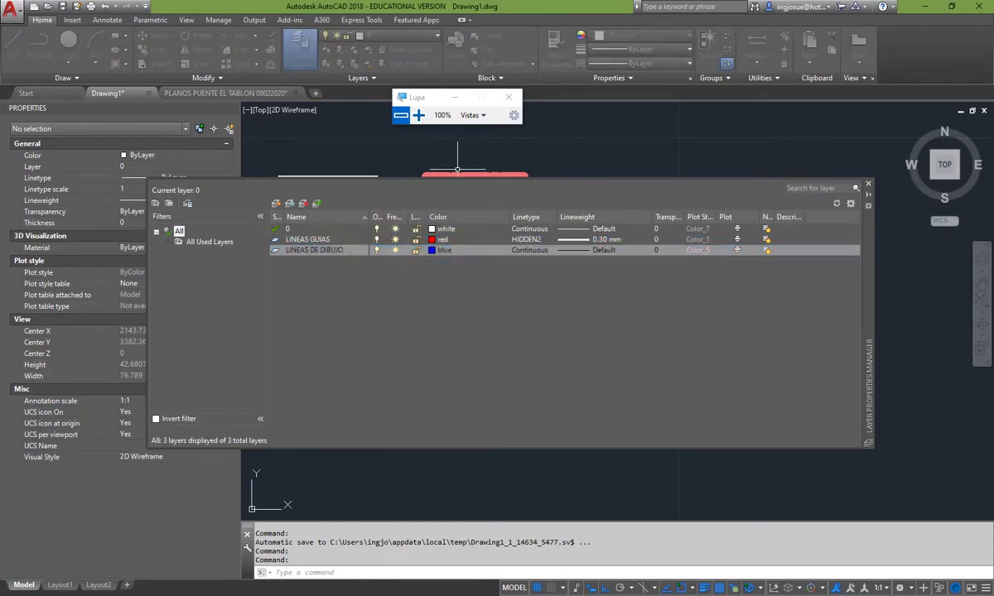
scroll(454, 298, "down", 5)
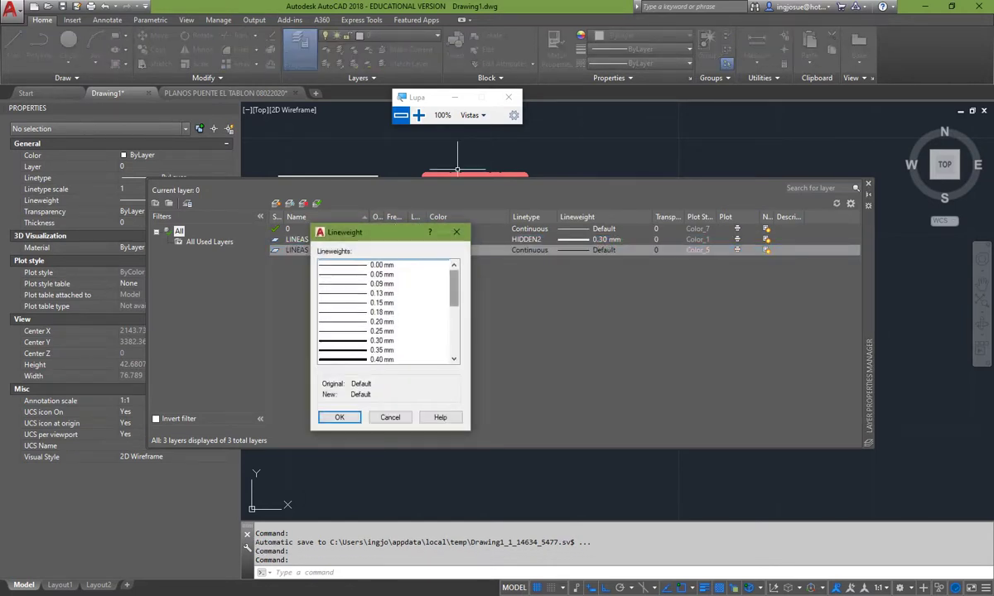
left_click_drag(454, 329, 454, 317)
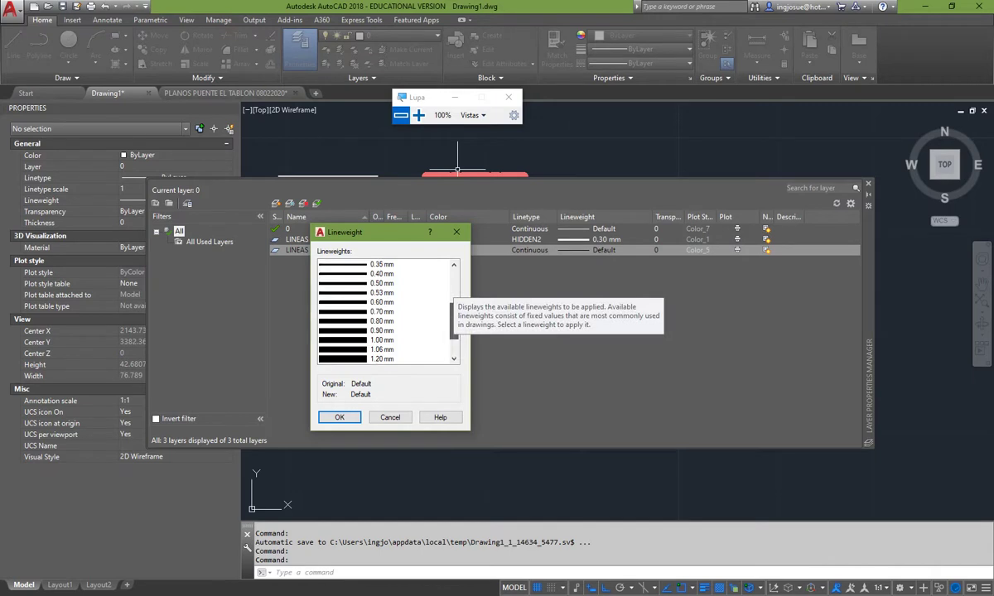
left_click(381, 283)
left_click(339, 416)
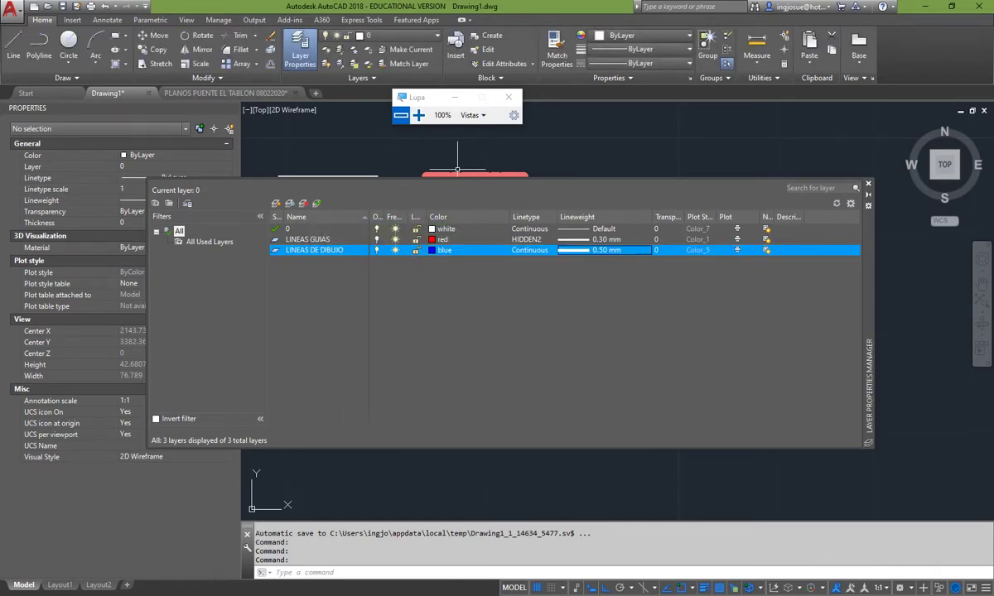
Magnify the layer list and widen the On, Freeze and Lock columns so their headings read in full.
left_click(418, 116)
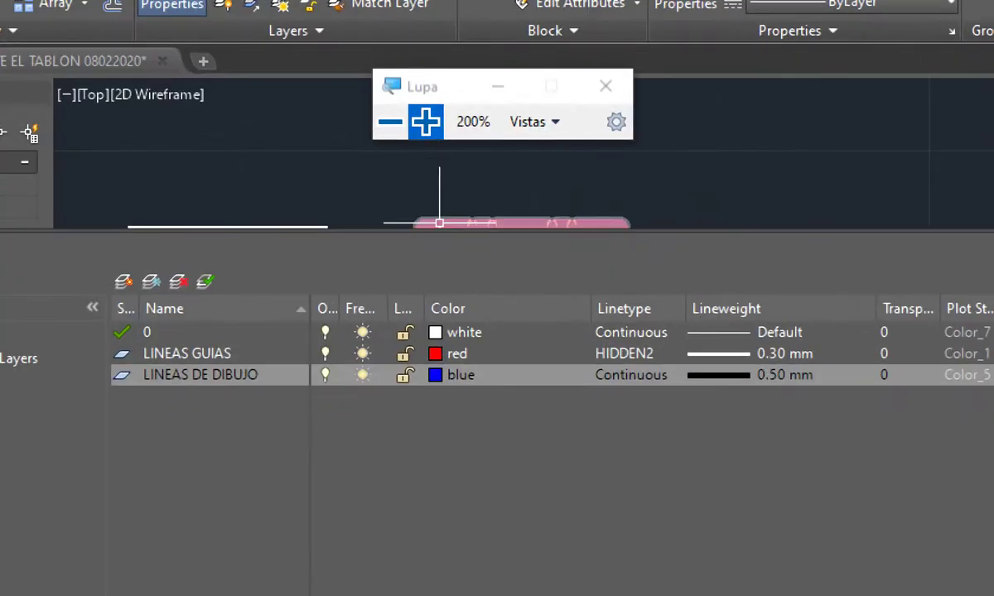
left_click_drag(424, 309, 480, 309)
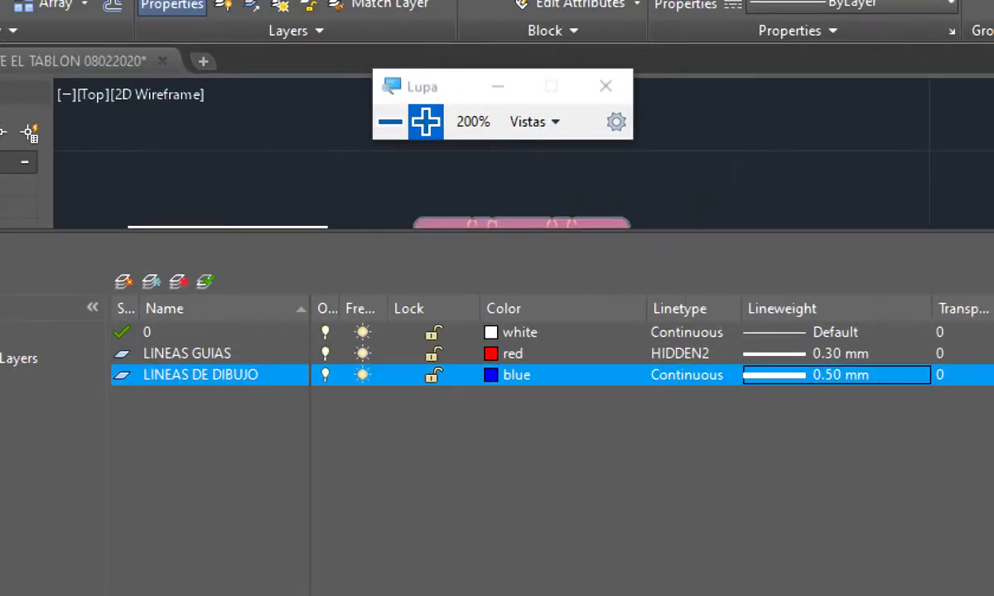
left_click_drag(388, 309, 403, 309)
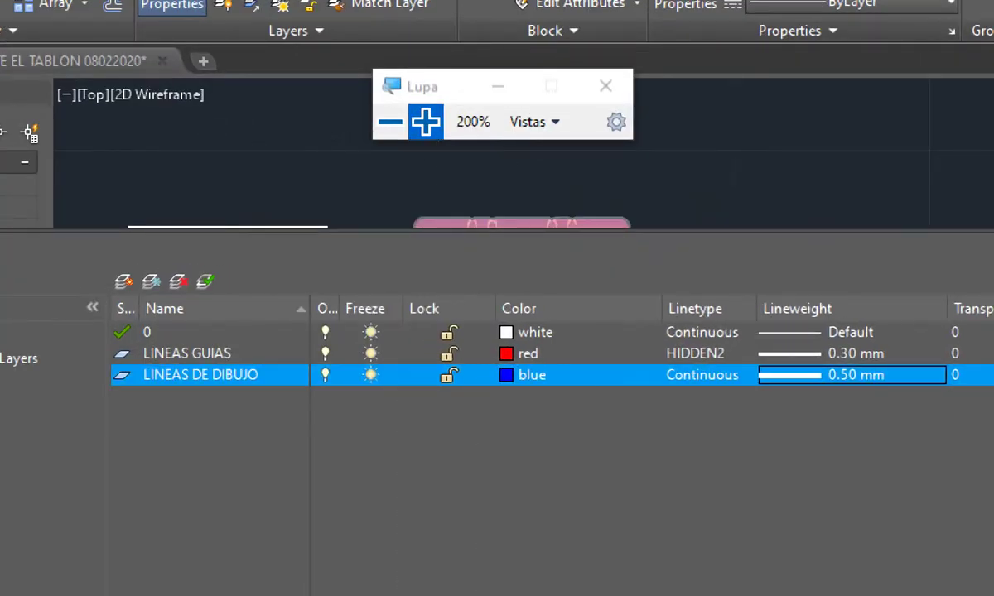
left_click_drag(338, 309, 388, 309)
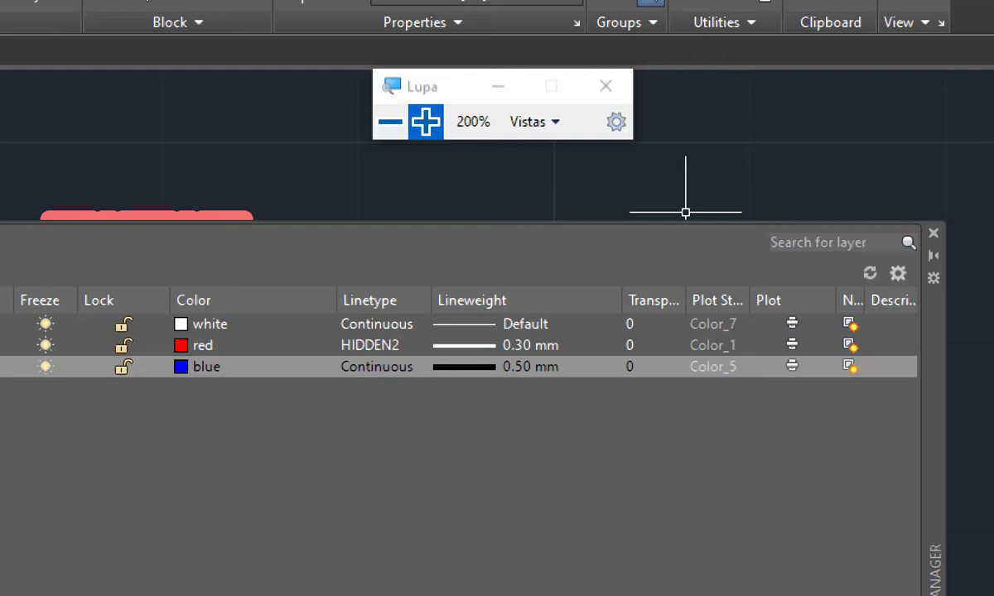
Adjust the Plot Style, Plot and New VP Freeze column widths, and place Plot and New VP Freeze directly after Lineweight.
left_click_drag(749, 300, 780, 300)
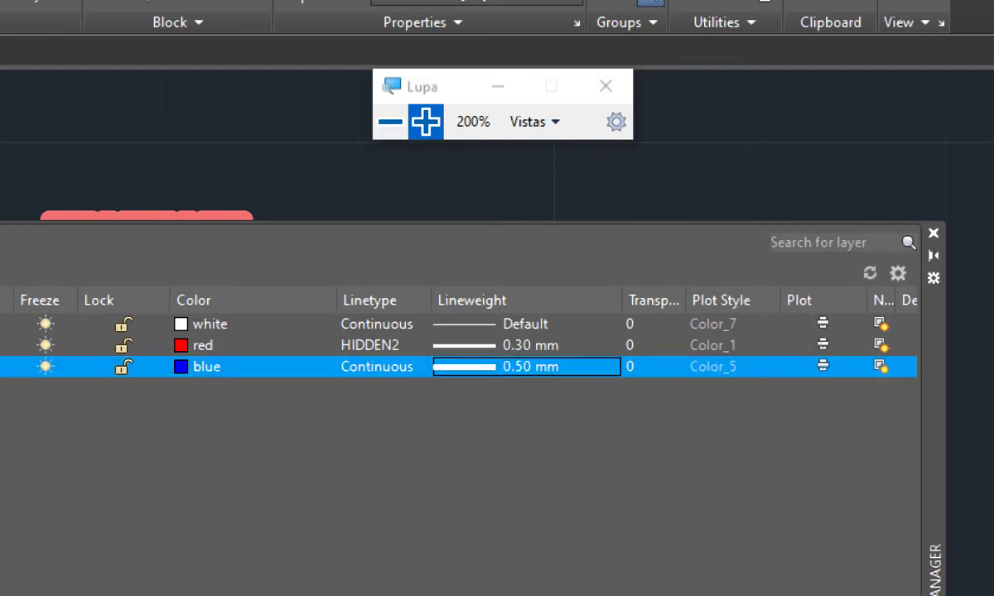
left_click_drag(781, 301, 763, 301)
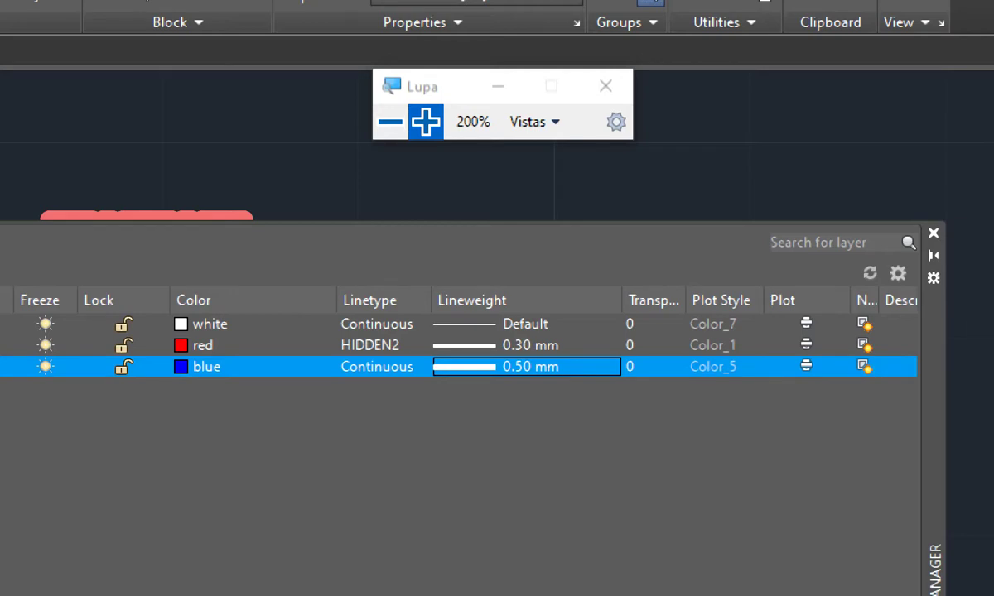
left_click_drag(881, 301, 911, 300)
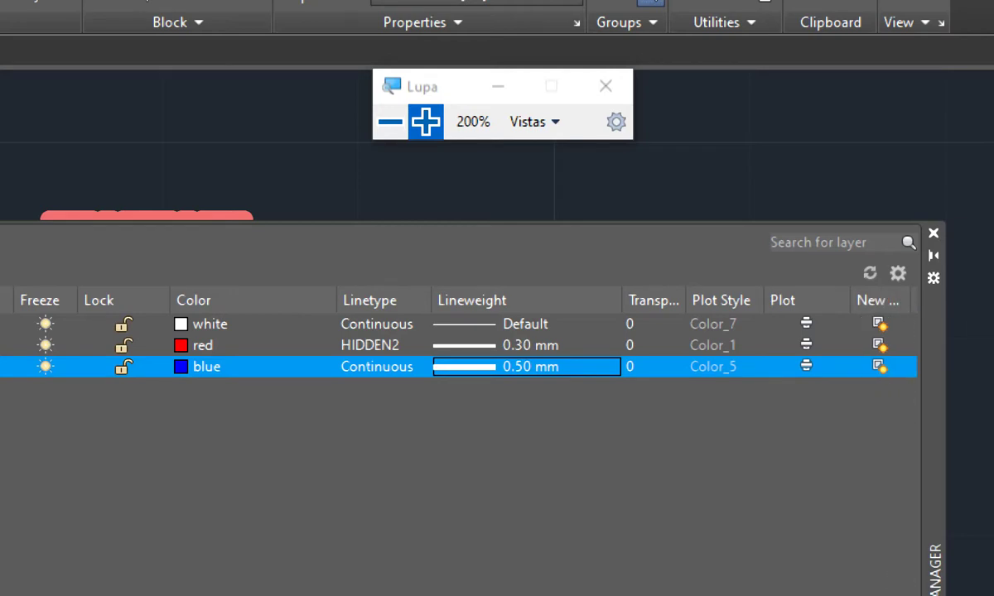
left_click_drag(763, 301, 595, 300)
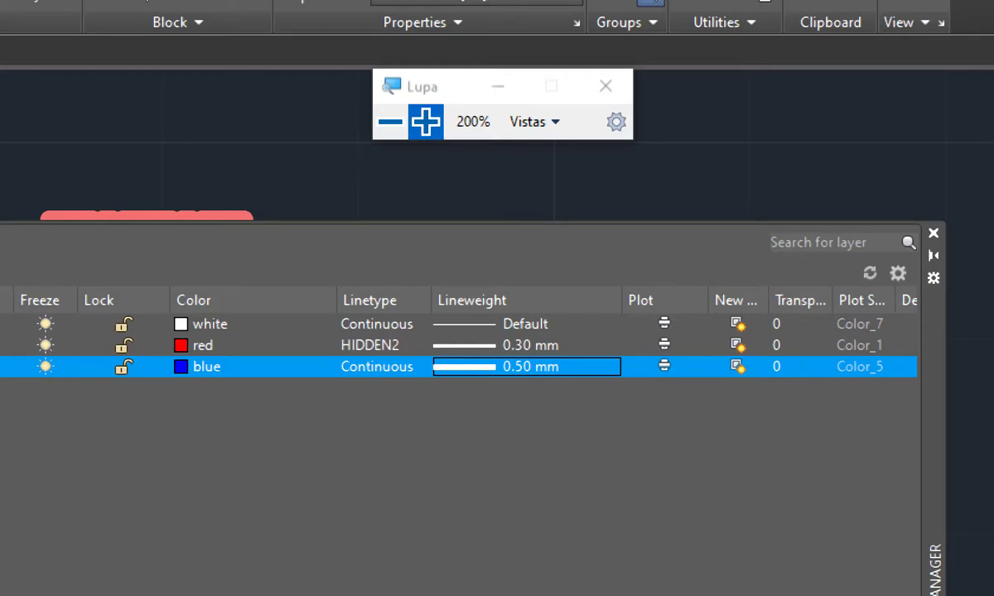
left_click_drag(708, 300, 687, 300)
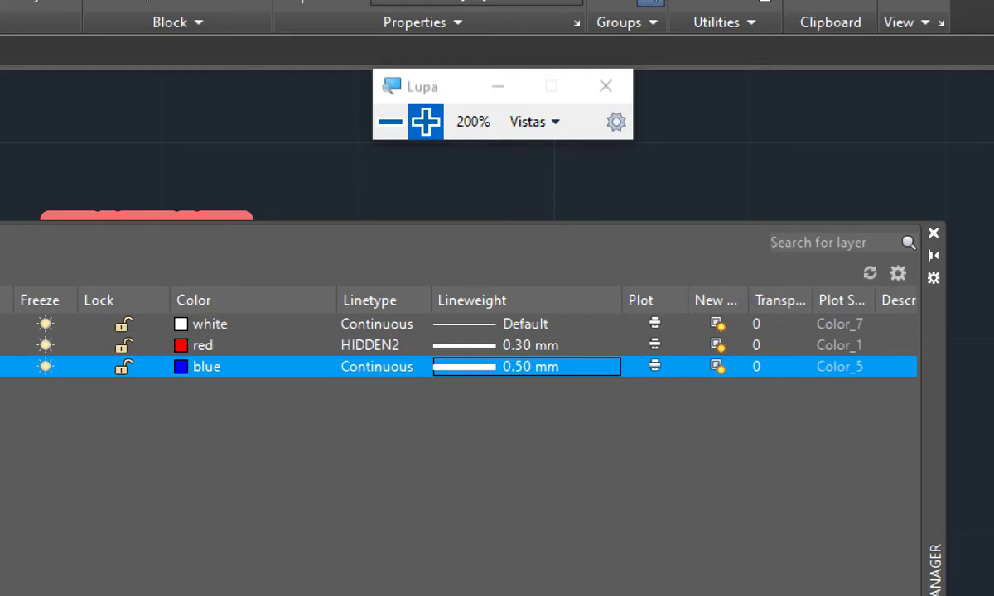
Toggle plotting off and back on for the LINEAS DE DIBUJO layer and for the LINEAS GUIAS layer.
left_click(654, 366)
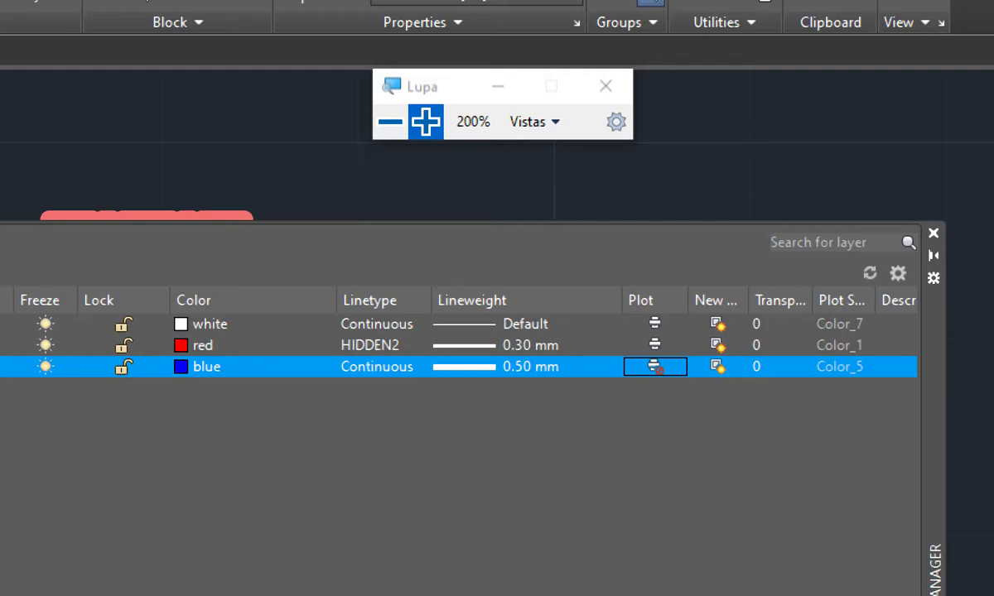
left_click(655, 366)
left_click(655, 345)
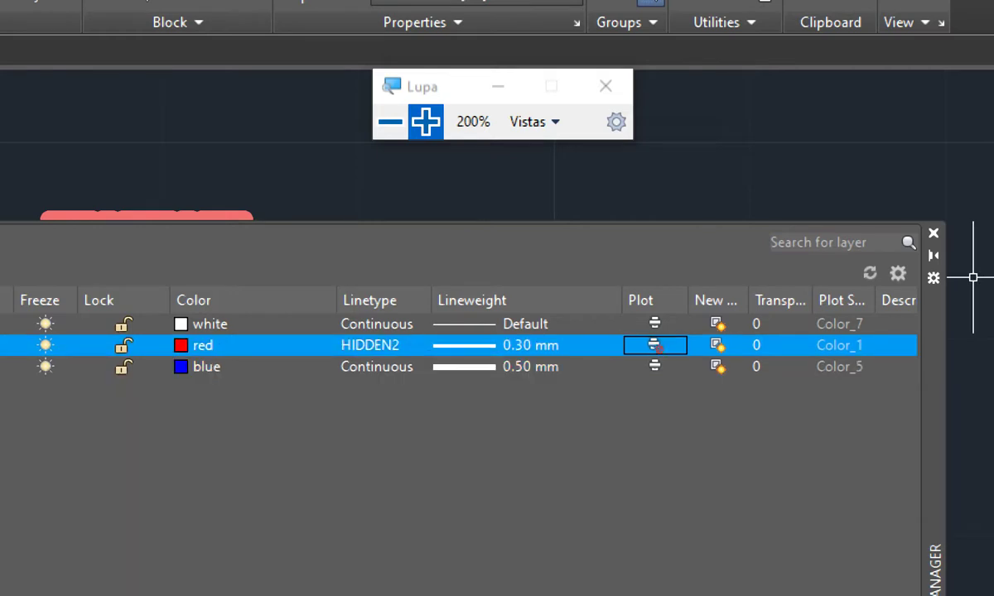
left_click(656, 346)
Fit the New VP Freeze column to its full heading and return the screen magnification to 100%.
double_click(749, 300)
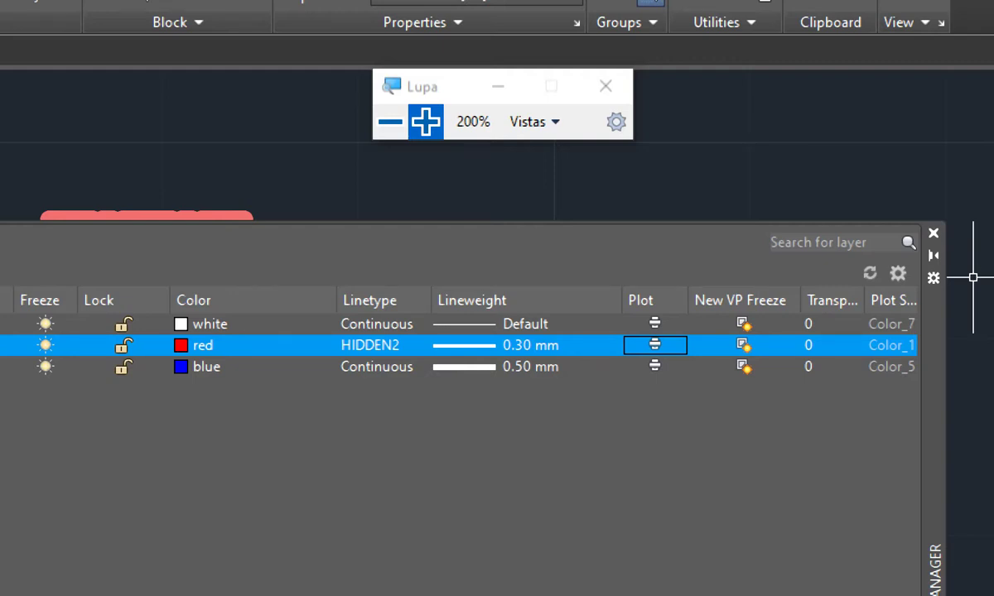
left_click(390, 121)
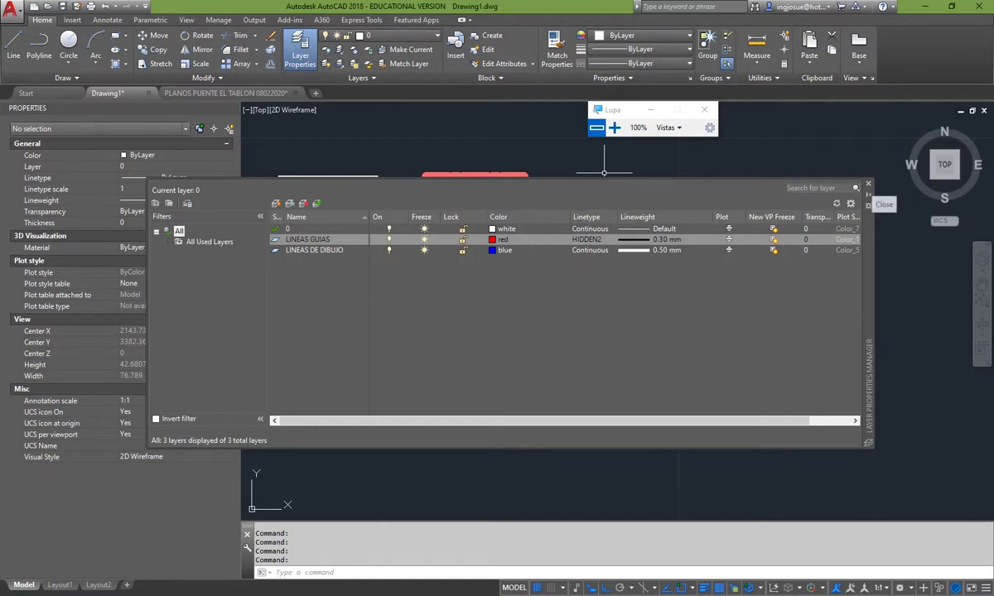
Close the layer manager and bring the empty drawing area beside the linetype samples into view.
left_click(868, 184)
middle_click_drag(587, 212, 501, 246)
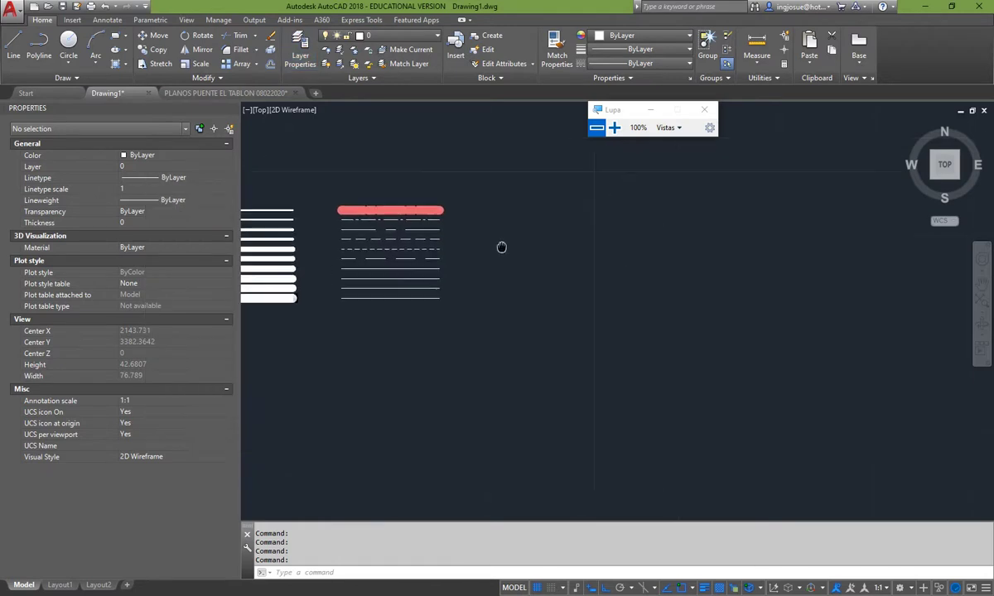
scroll(553, 246, "up", 4)
scroll(552, 246, "down", 2)
scroll(553, 246, "up", 2)
mouse_move(580, 243)
middle_mouse_down()
mouse_move(544, 255)
mouse_move(553, 258)
middle_mouse_up()
scroll(544, 254, "down", 2)
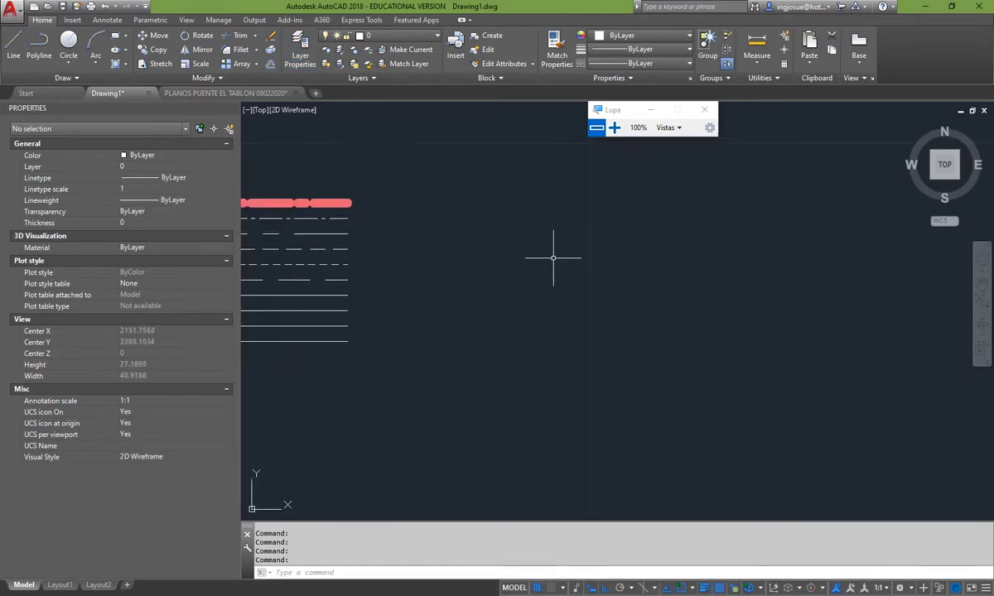
Magnify the screen to 200% and make LINEAS GUIAS the current layer.
left_click(614, 127)
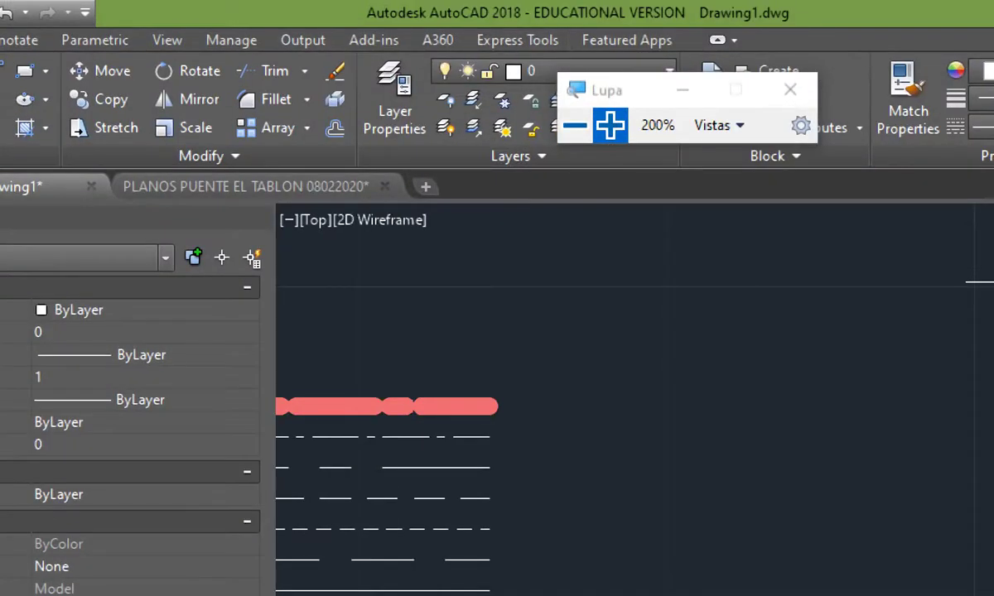
left_click_drag(636, 90, 866, 83)
left_click(609, 72)
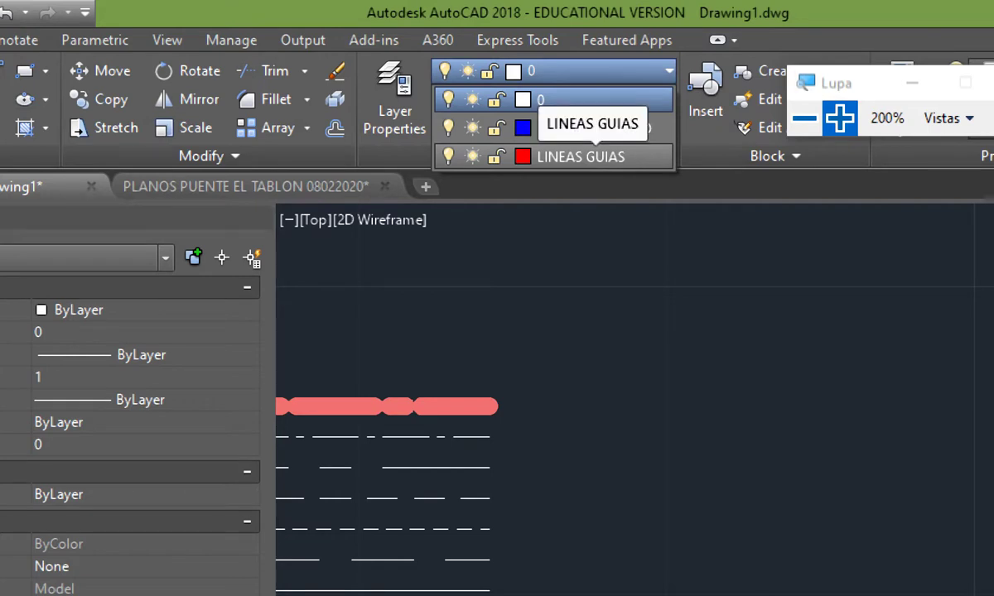
left_click(580, 157)
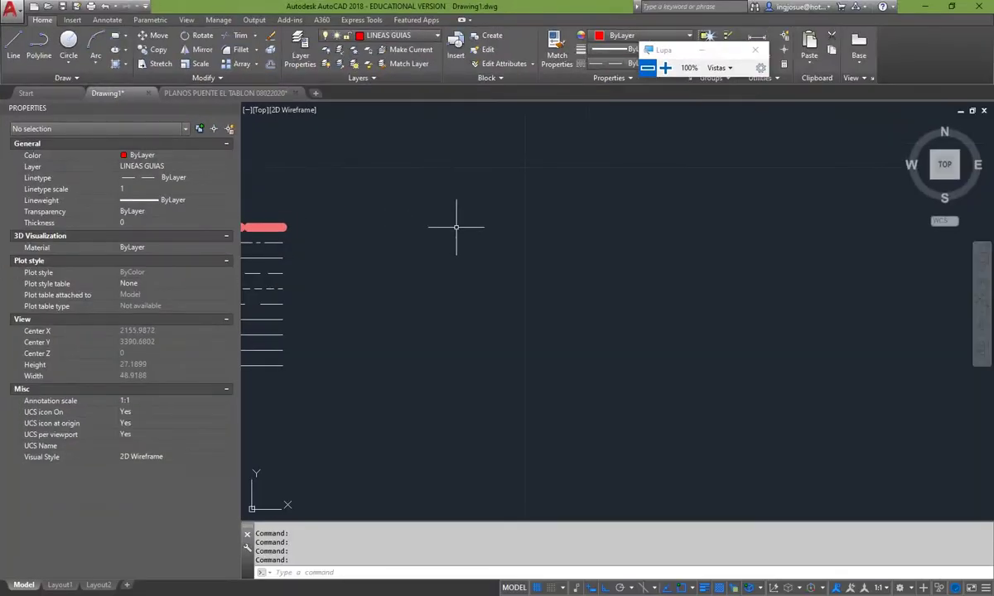
Draw a closed rectangle of four separate lines, about 9.9 units wide, in the empty area beside the linetype samples.
type("L")
key("Return")
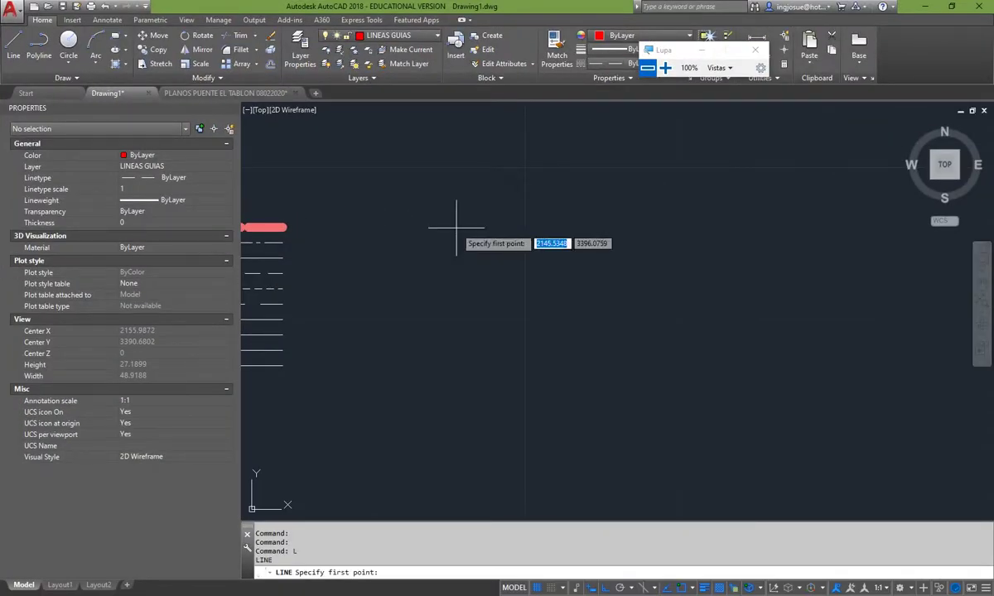
left_click(522, 221)
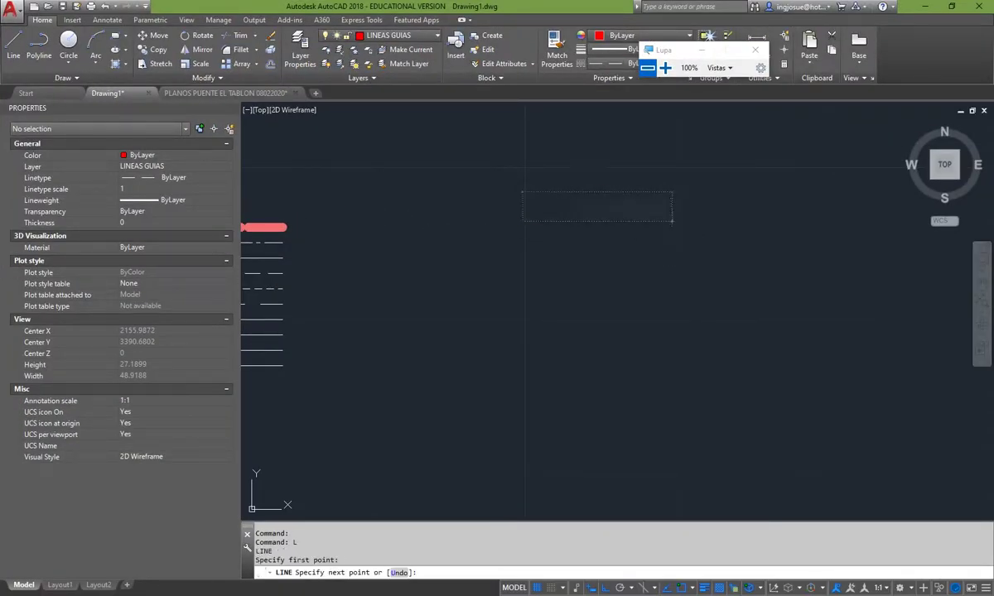
left_click(672, 223)
left_click(672, 325)
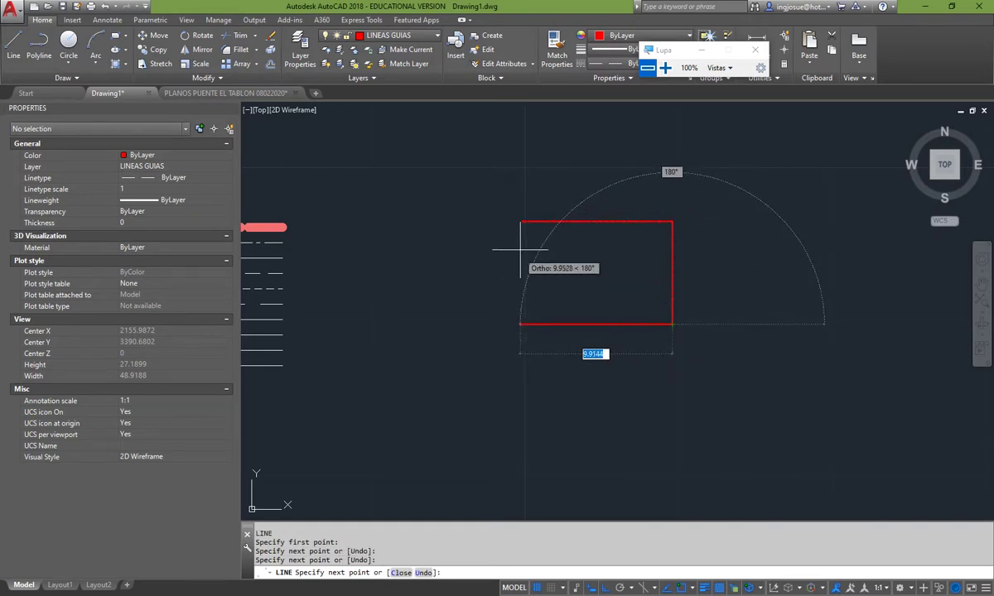
left_click(520, 326)
left_click(522, 222)
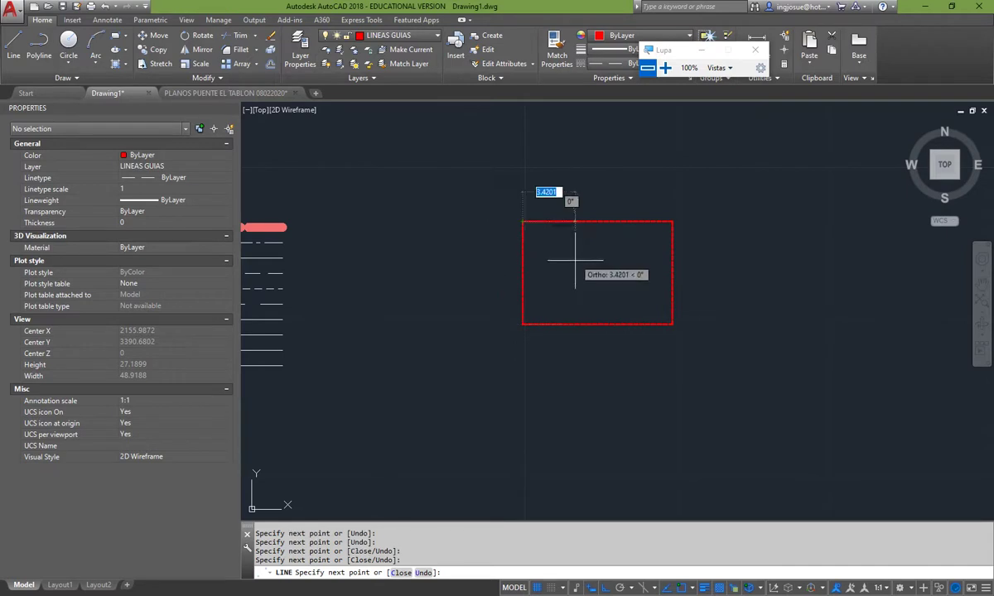
scroll(580, 274, "up", 5)
scroll(564, 263, "down", 4)
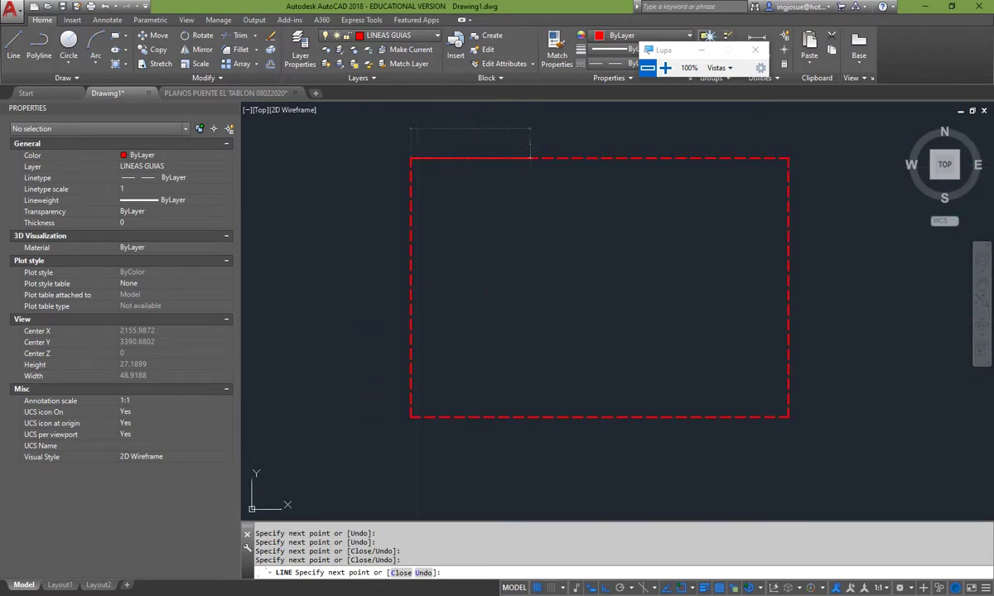
key("Escape")
key("Escape")
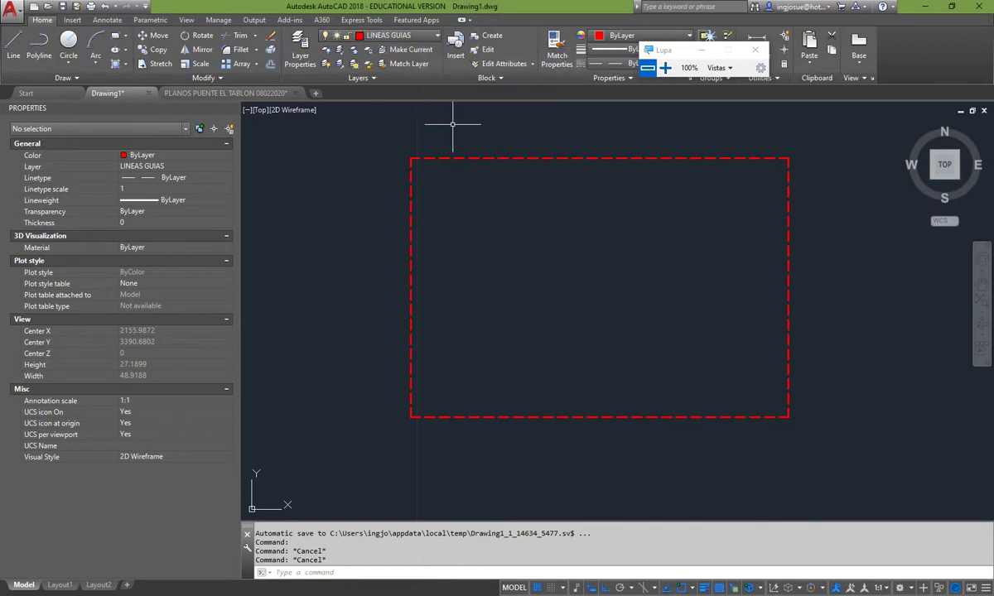
Make LINEAS DE DIBUJO the current layer and draw a rectangle of similar size to the right of the red dashed one.
scroll(421, 138, "down", 3)
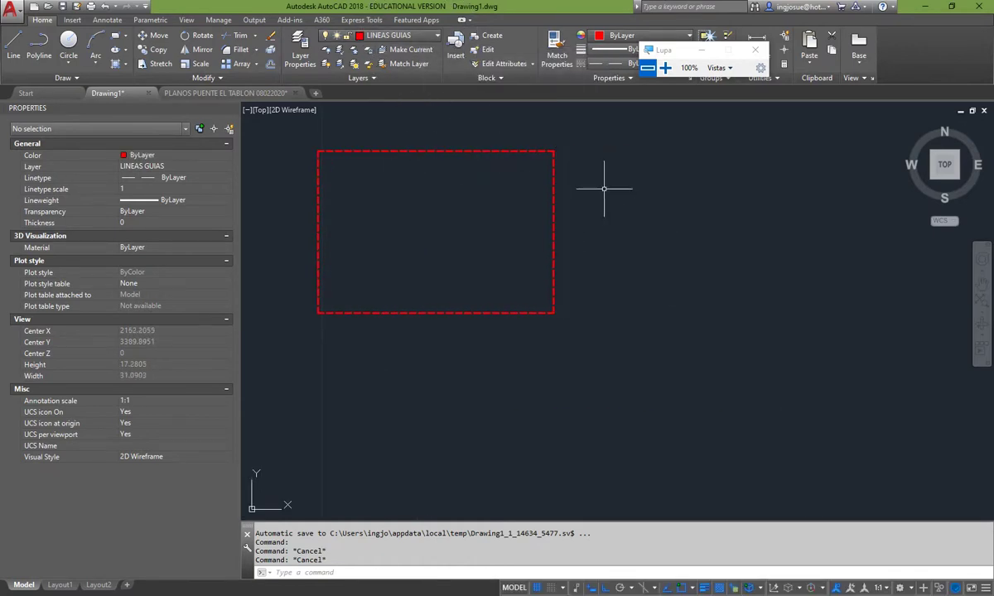
left_click(389, 35)
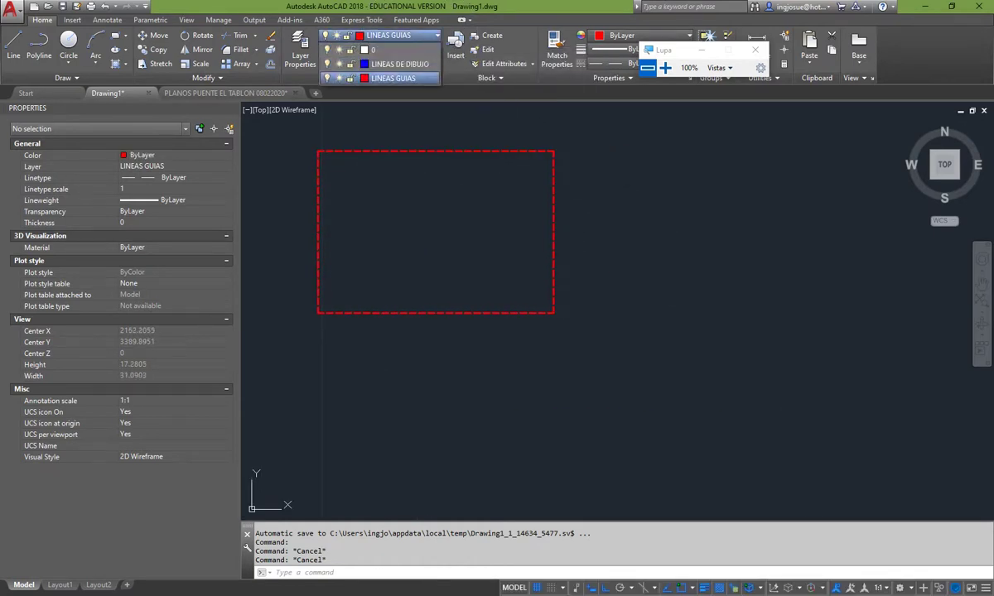
left_click(400, 64)
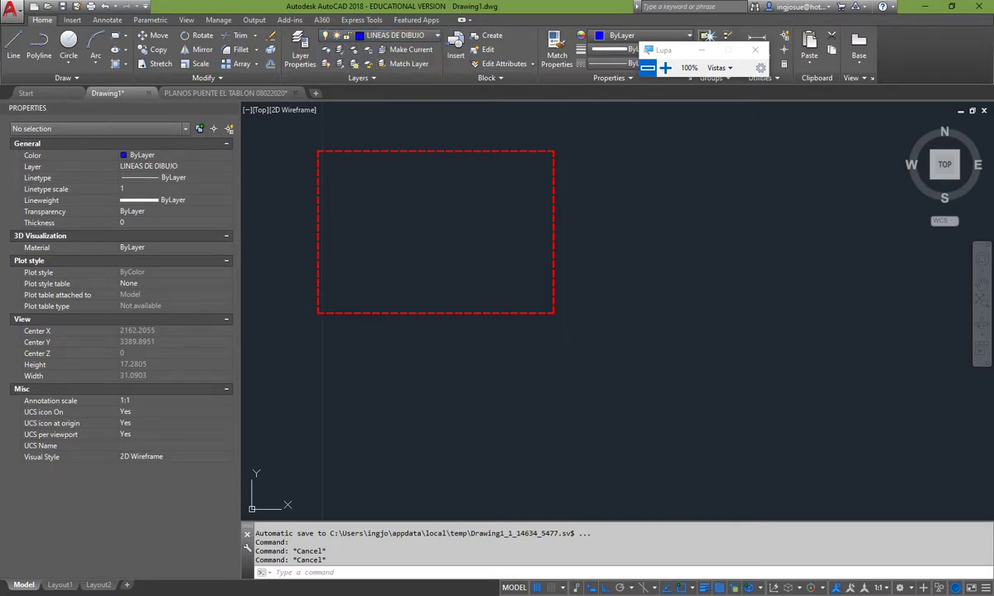
type("REC")
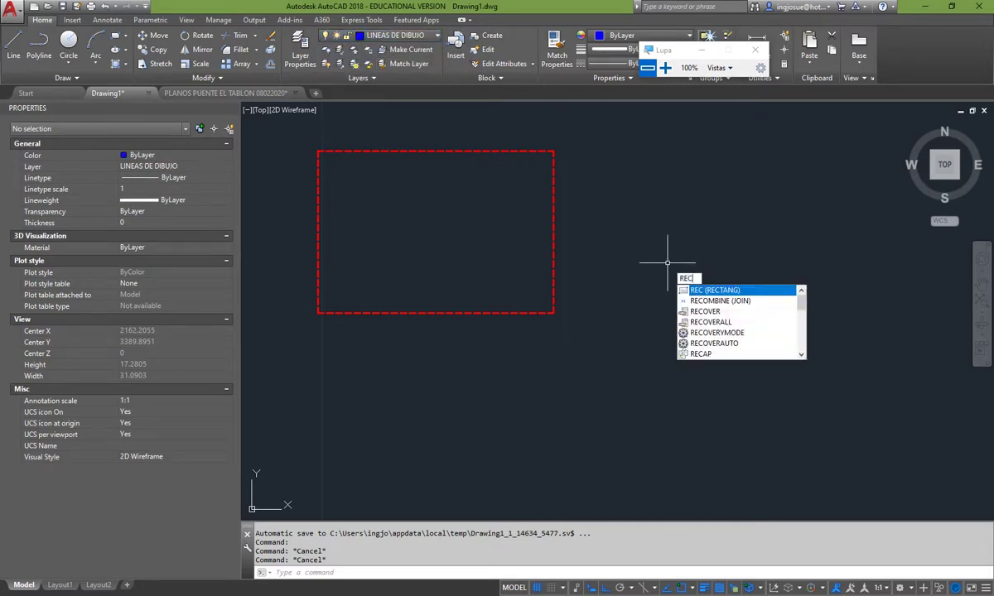
key("Return")
left_click(657, 152)
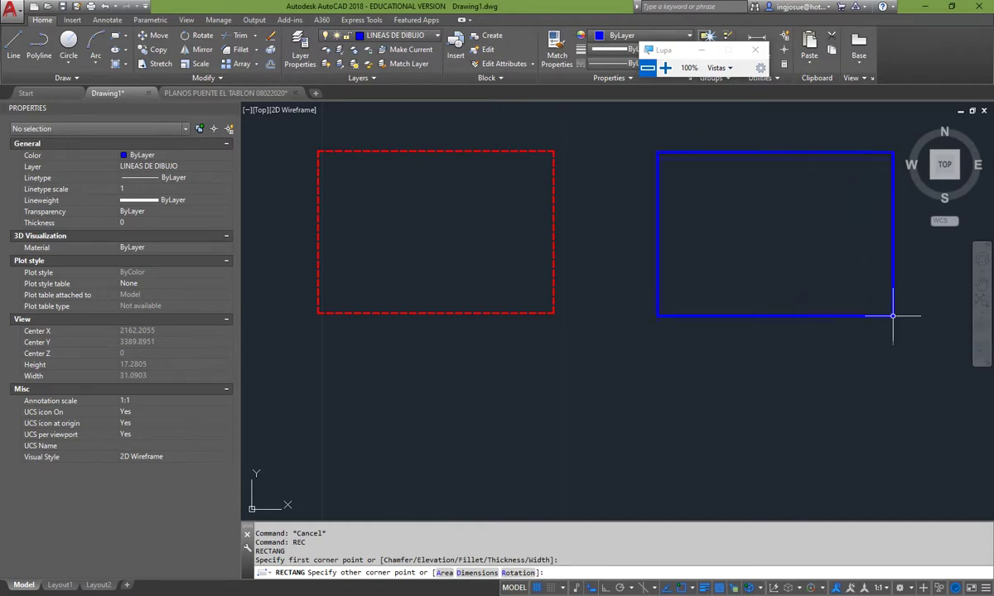
left_click(893, 315)
middle_click_drag(798, 305, 764, 344)
key("Escape")
key("Escape")
key("Escape")
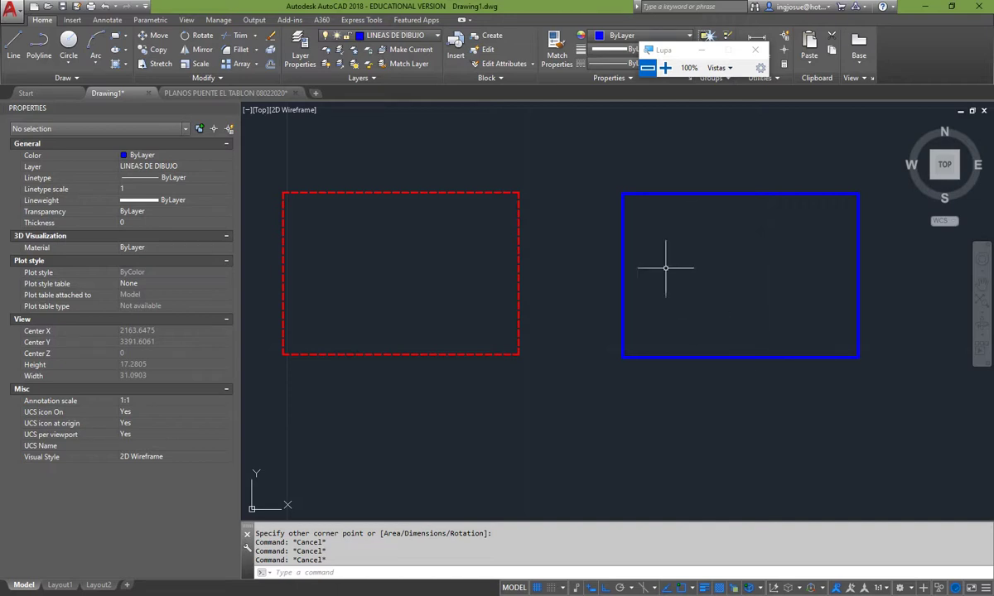
middle_click_drag(559, 259, 563, 260)
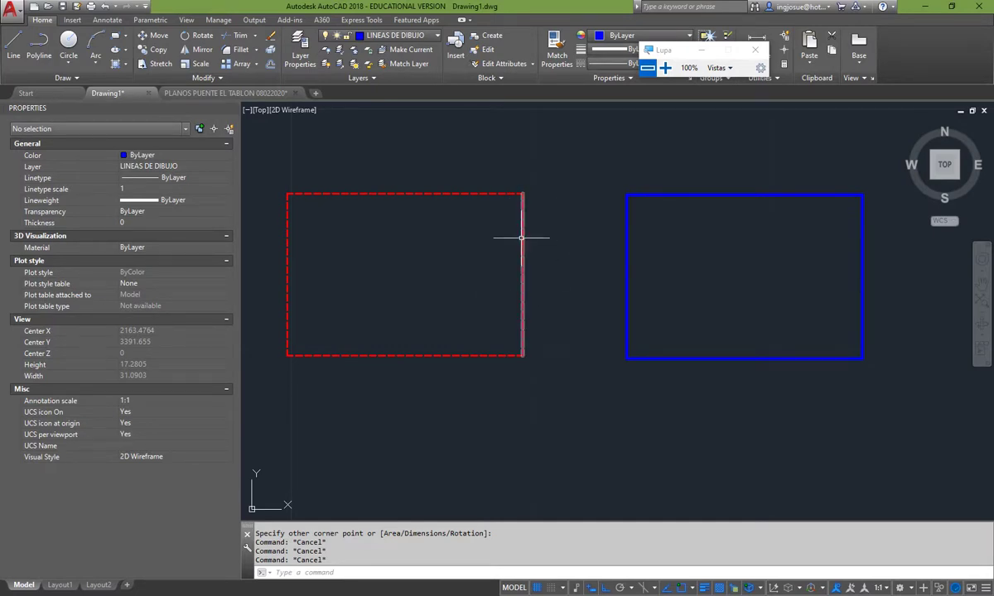
left_click(553, 232)
left_click(462, 156)
key("Escape")
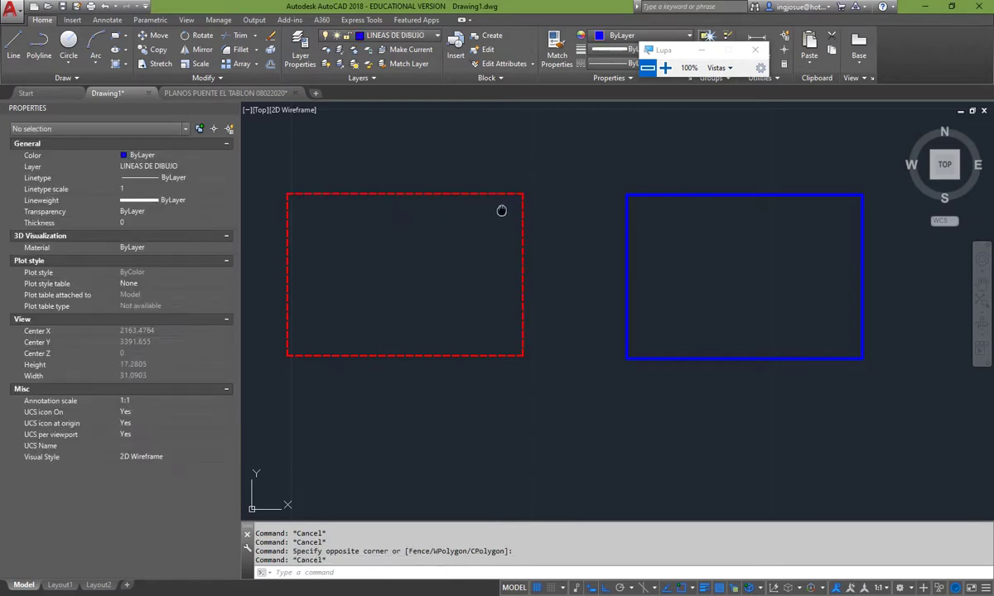
Move the top and right lines of the red dashed rectangle to the LINEAS DE DIBUJO layer and clear the selection.
middle_click_drag(502, 211, 538, 234)
left_click(580, 252)
left_click(504, 157)
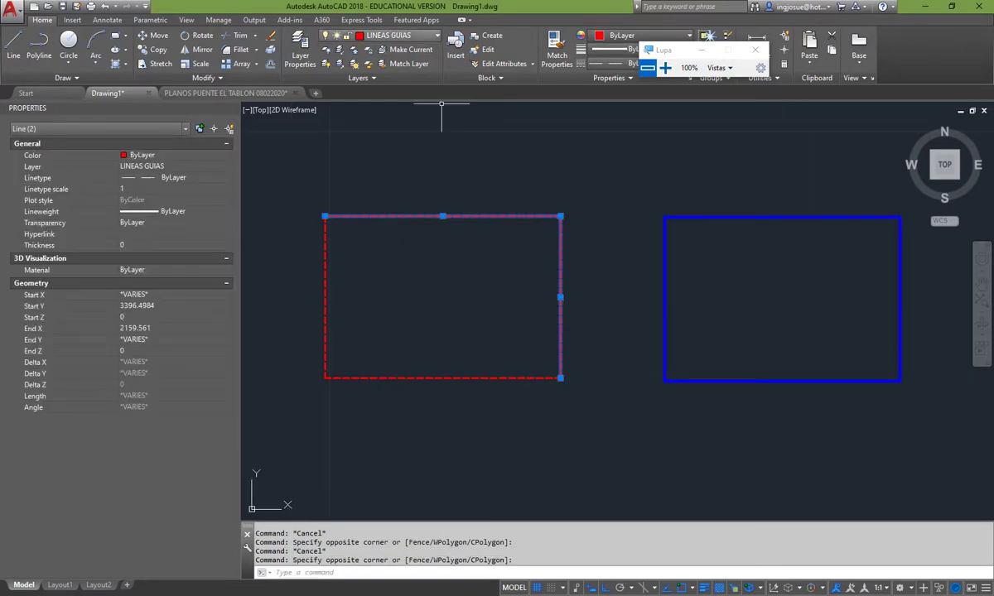
left_click(389, 35)
left_click(400, 64)
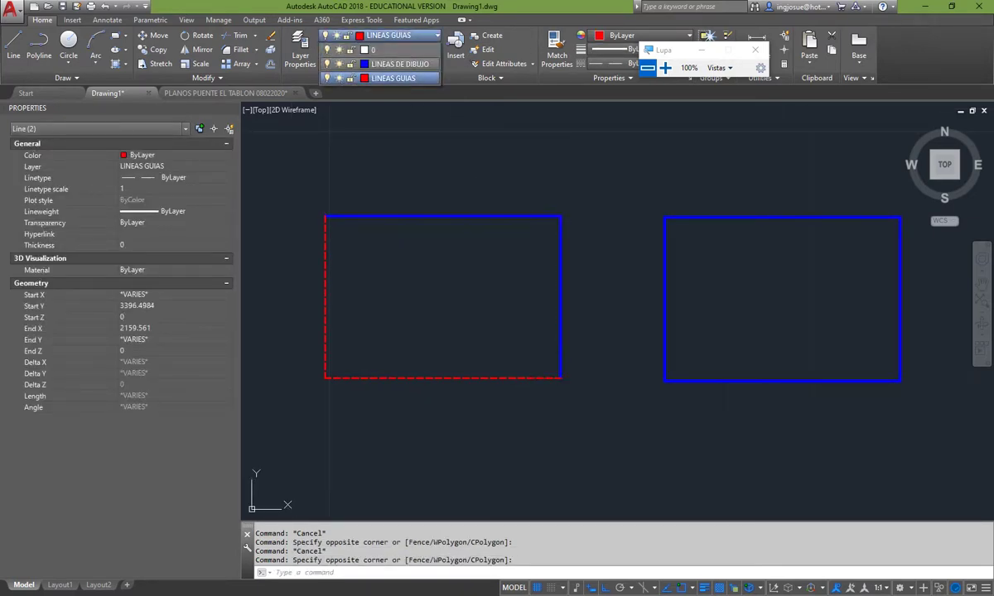
left_click(400, 63)
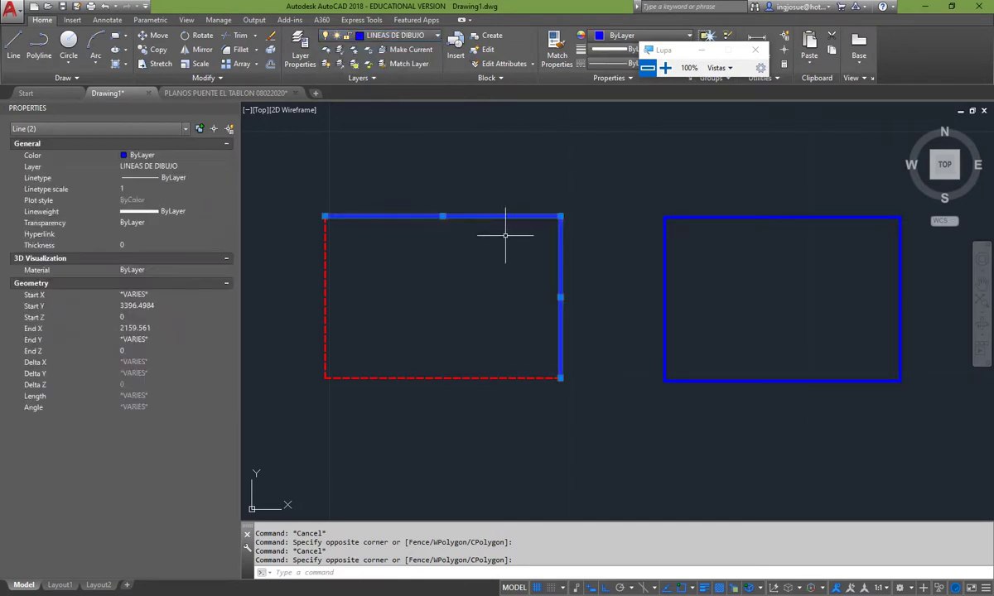
mouse_move(497, 241)
middle_mouse_down()
mouse_move(523, 238)
mouse_move(447, 255)
mouse_move(411, 240)
mouse_move(447, 264)
middle_mouse_up()
key("Escape")
Select the two reassigned lines together with the blue rectangle to compare their layer properties, and clear the selection.
left_click(526, 264)
left_click(406, 149)
middle_click_drag(508, 229, 513, 250)
left_click(642, 266)
left_click(582, 205)
middle_click_drag(633, 237, 548, 248)
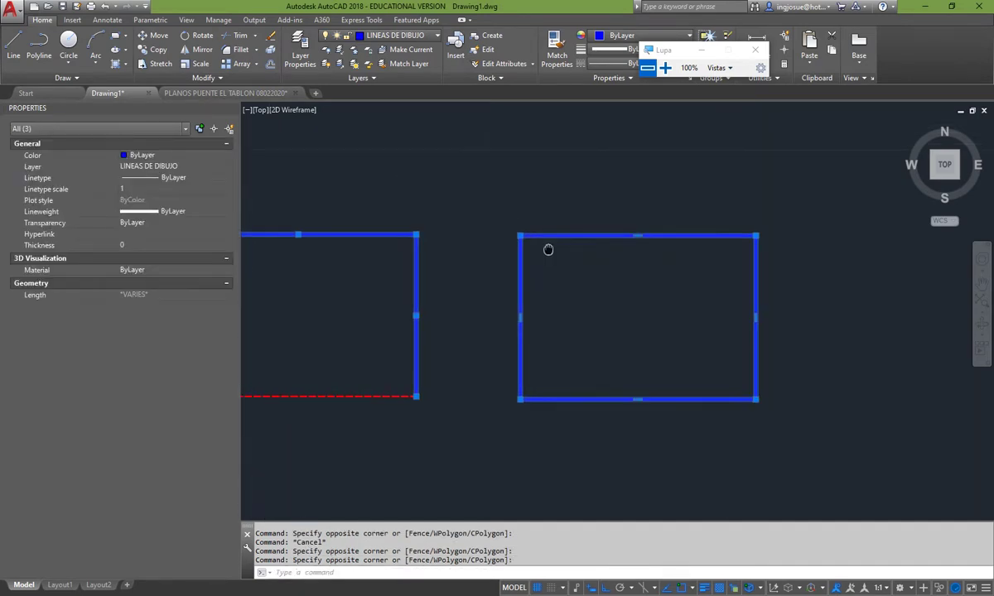
key("Escape")
key("Escape")
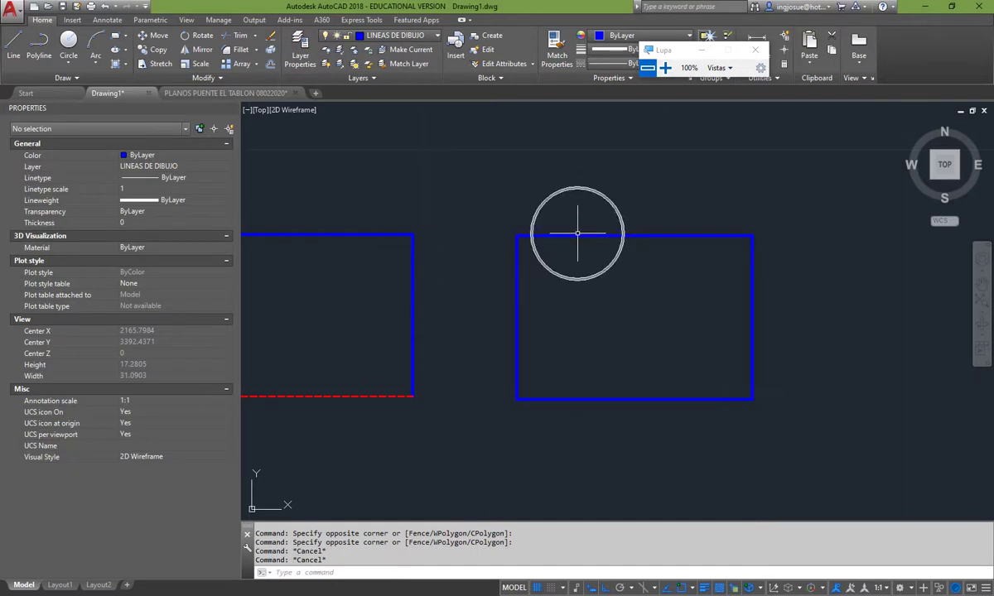
Inspect the properties of the blue rectangle on its own and deselect it.
left_click(654, 255)
left_click(540, 193)
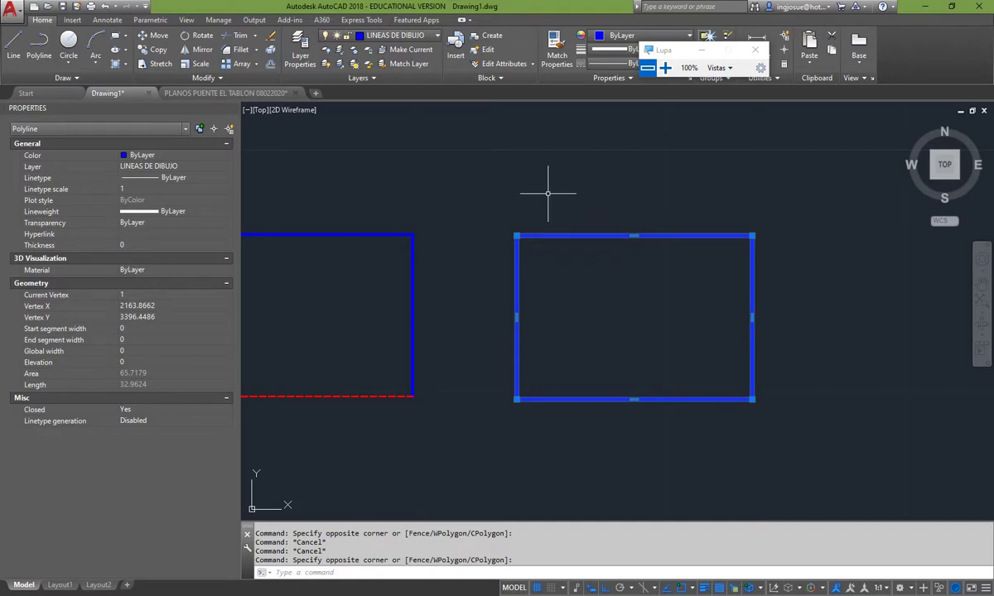
key("Escape")
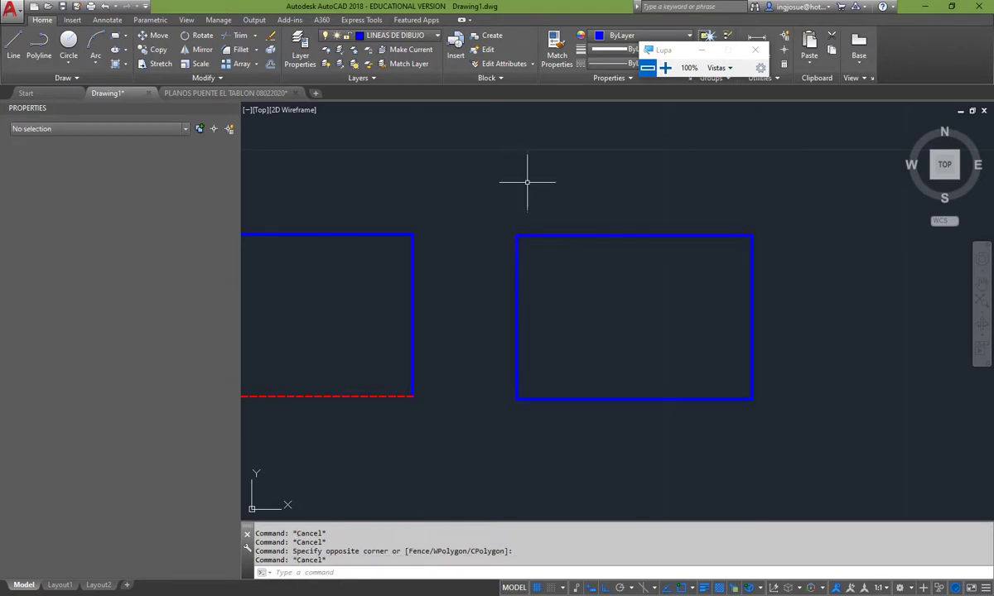
Override the blue rectangle's color with Green and its lineweight with 0.90 mm.
middle_click_drag(570, 270, 500, 268)
left_click(517, 263)
left_click(499, 220)
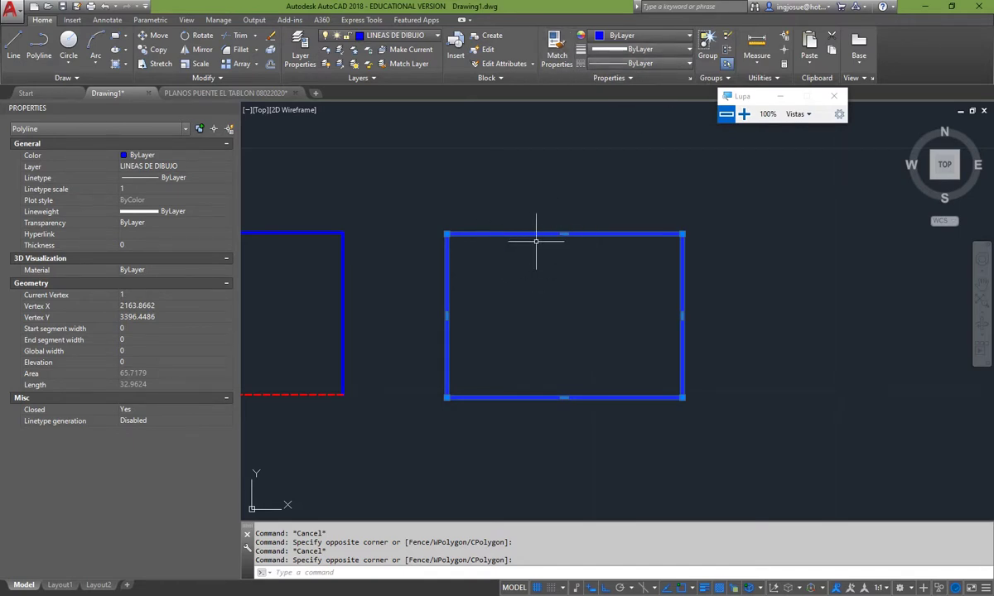
left_click(642, 35)
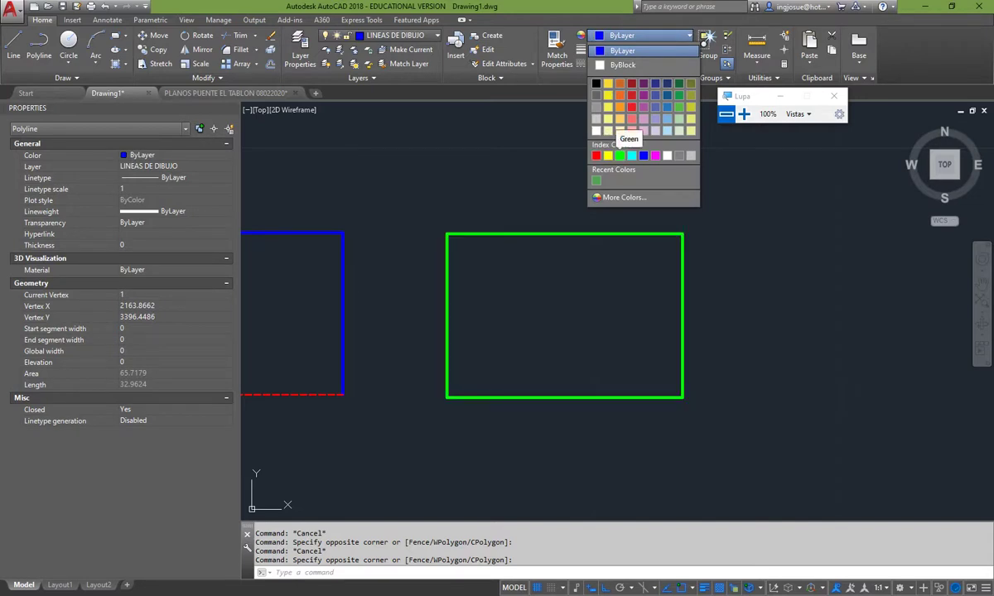
left_click(620, 155)
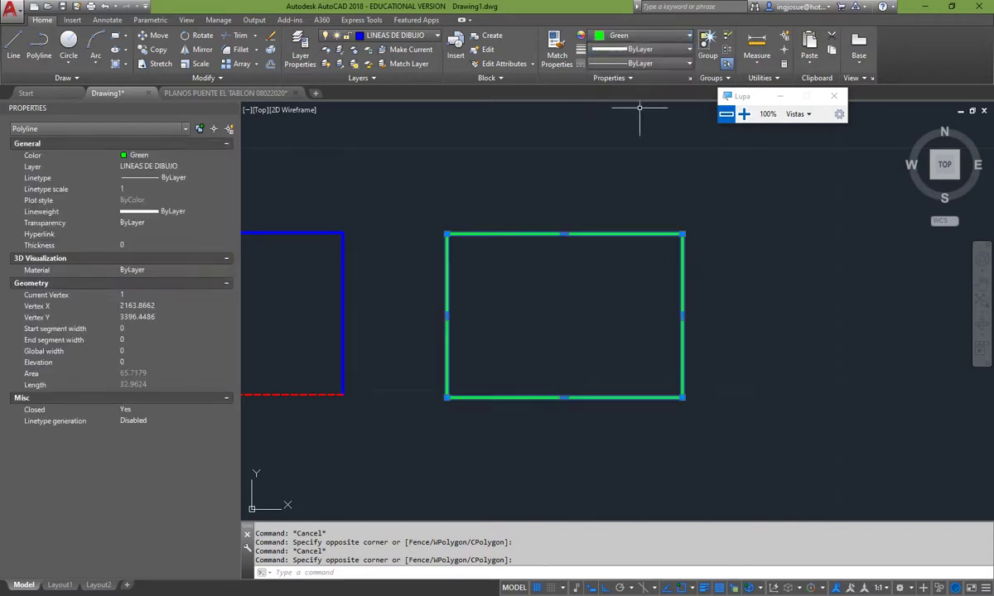
left_click(640, 49)
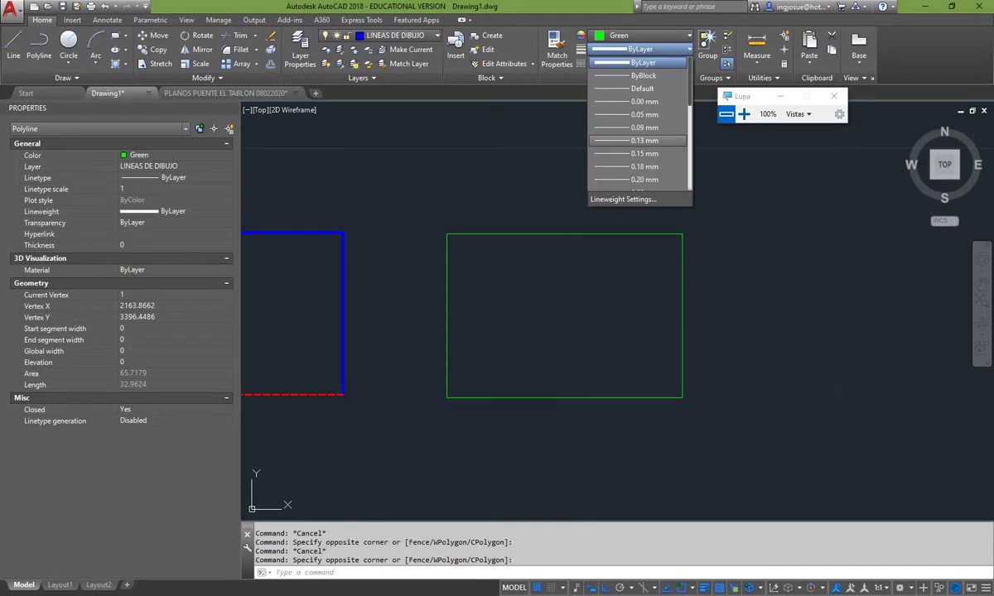
scroll(638, 140, "down", 4)
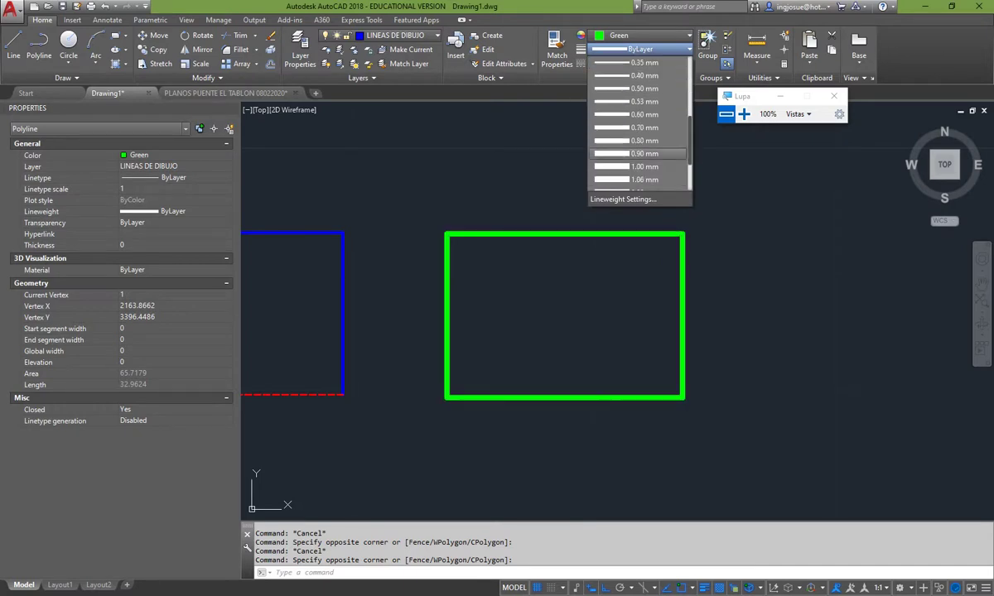
left_click(638, 153)
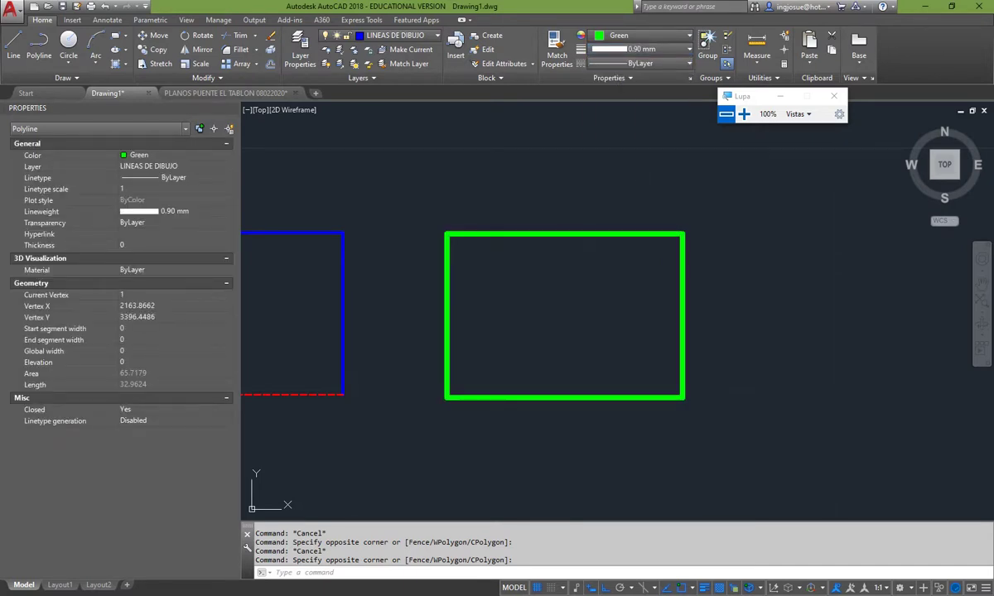
Override the green rectangle's linetype with CENTER2 and clear the selection.
left_click(640, 63)
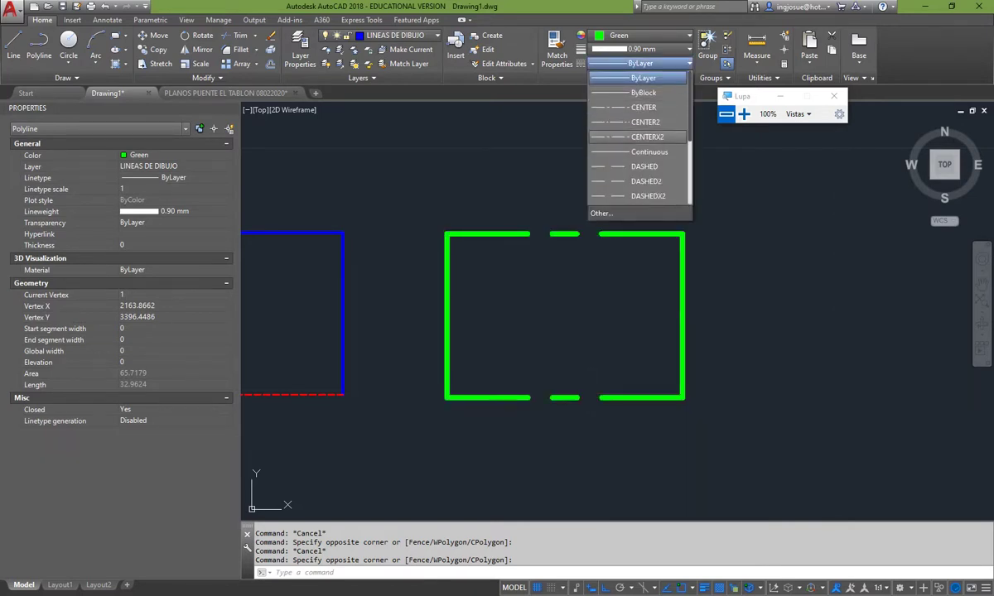
left_click(646, 137)
left_click(640, 63)
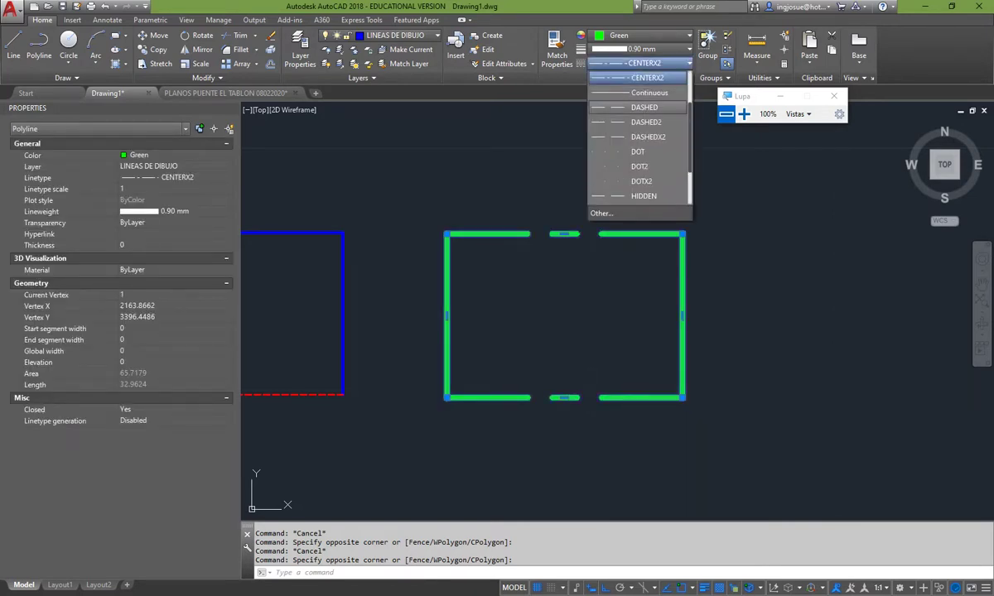
scroll(646, 122, "up", 1)
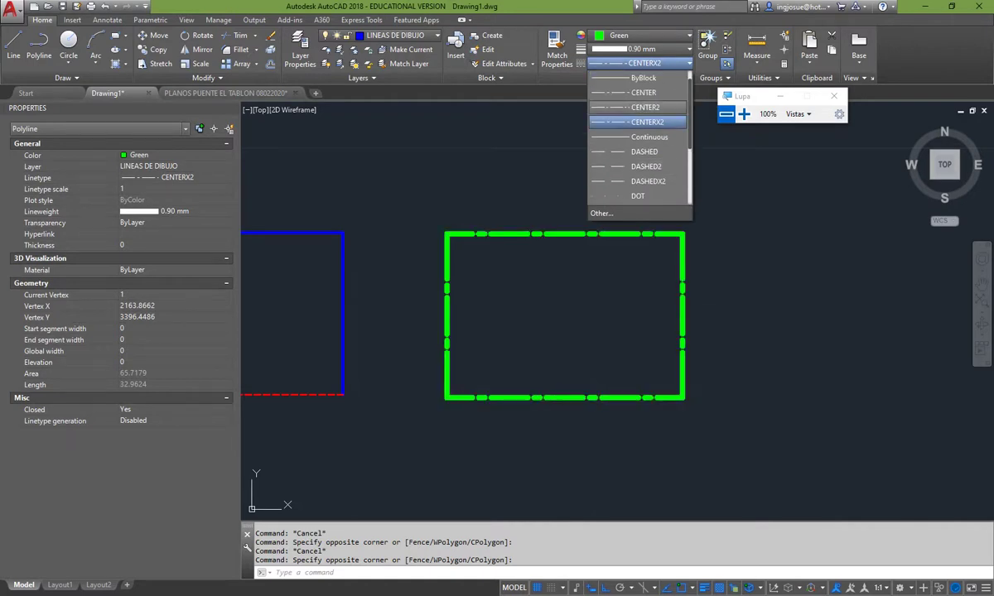
left_click(646, 121)
key("Escape")
key("Escape")
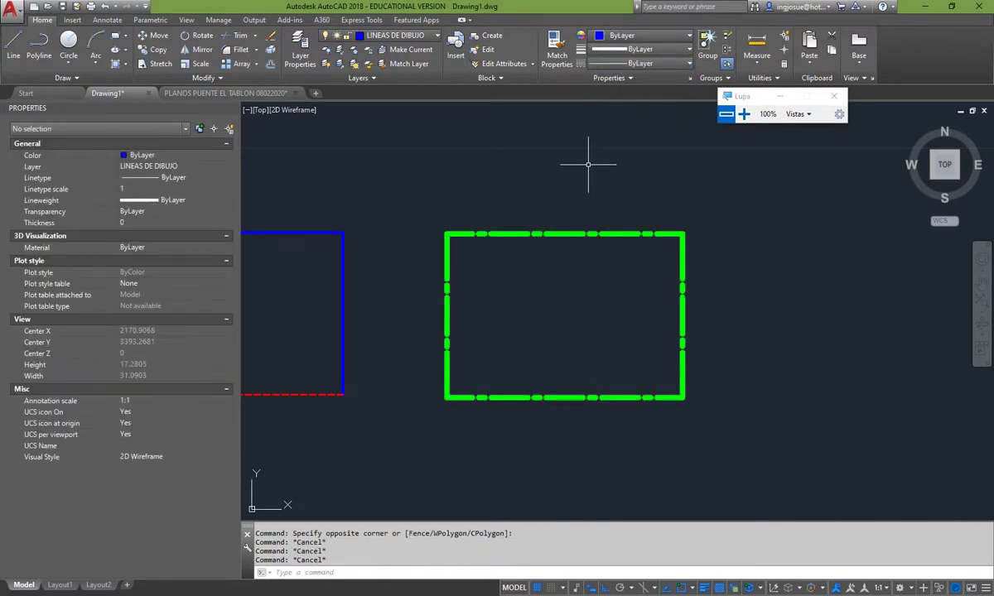
Select the green rectangle to inspect its layer and its overridden color, linetype and lineweight.
scroll(515, 189, "down", 4)
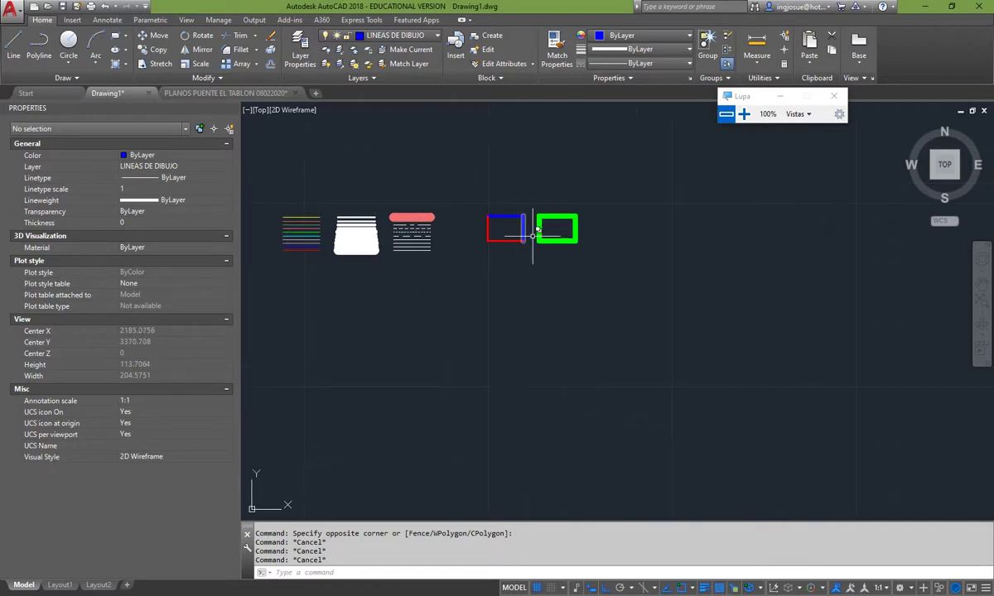
scroll(532, 236, "up", 5)
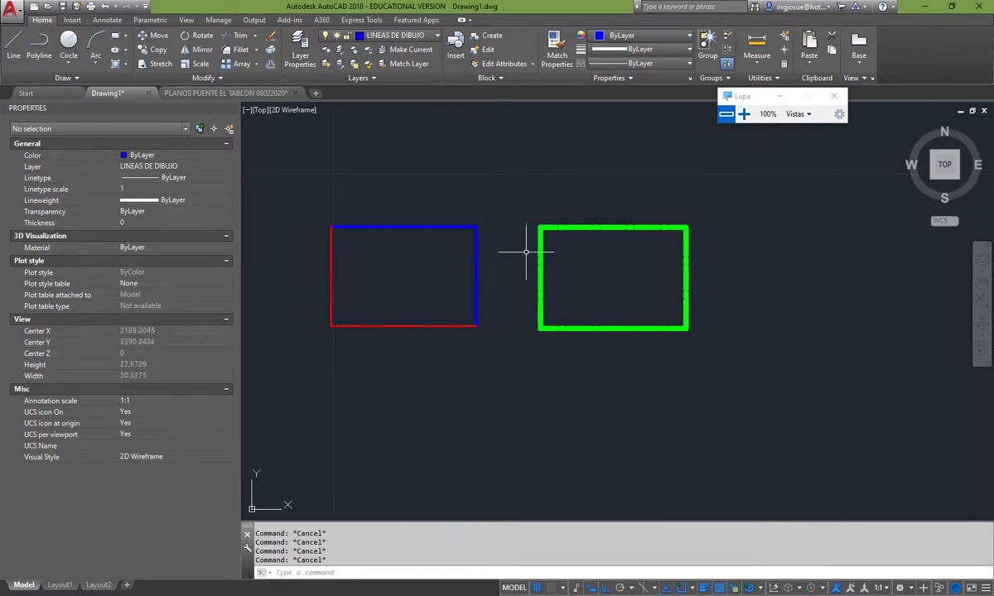
scroll(584, 213, "up", 3)
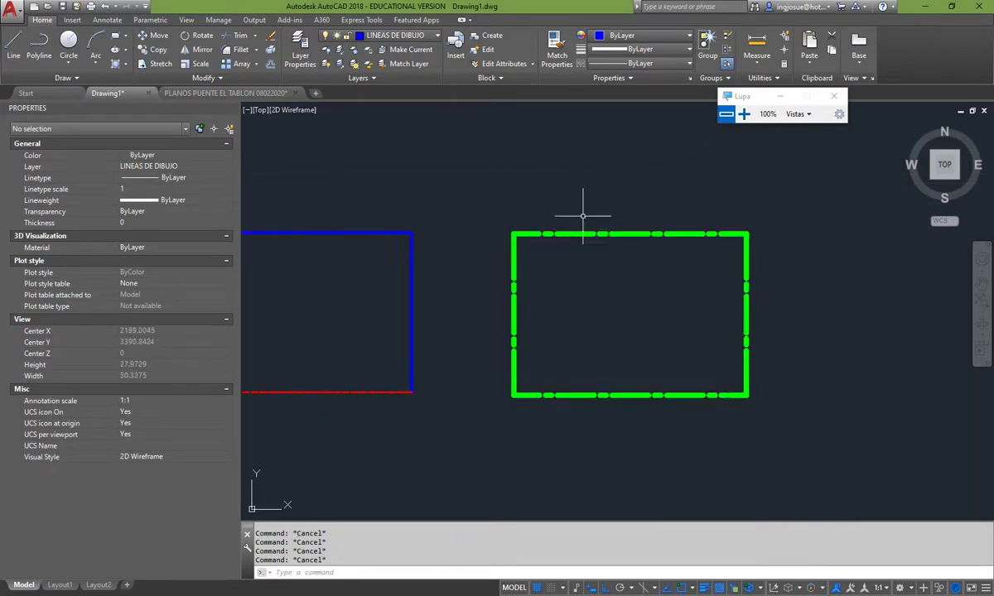
left_click(524, 254)
key("Escape")
left_click(528, 249)
left_click(488, 204)
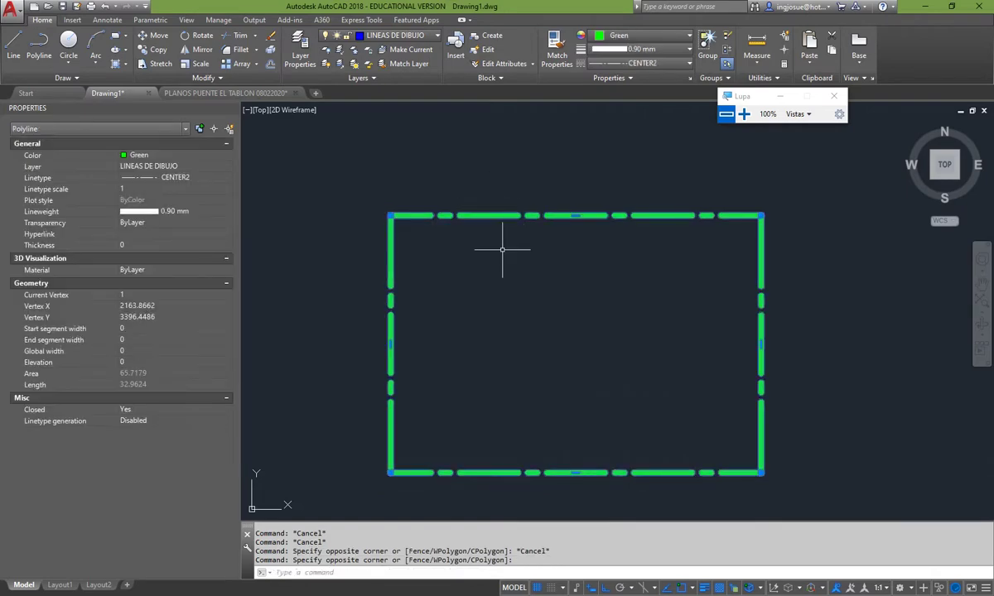
Turn off the LINEAS DE DIBUJO layer, accepting that the current layer is switched off.
left_click(744, 115)
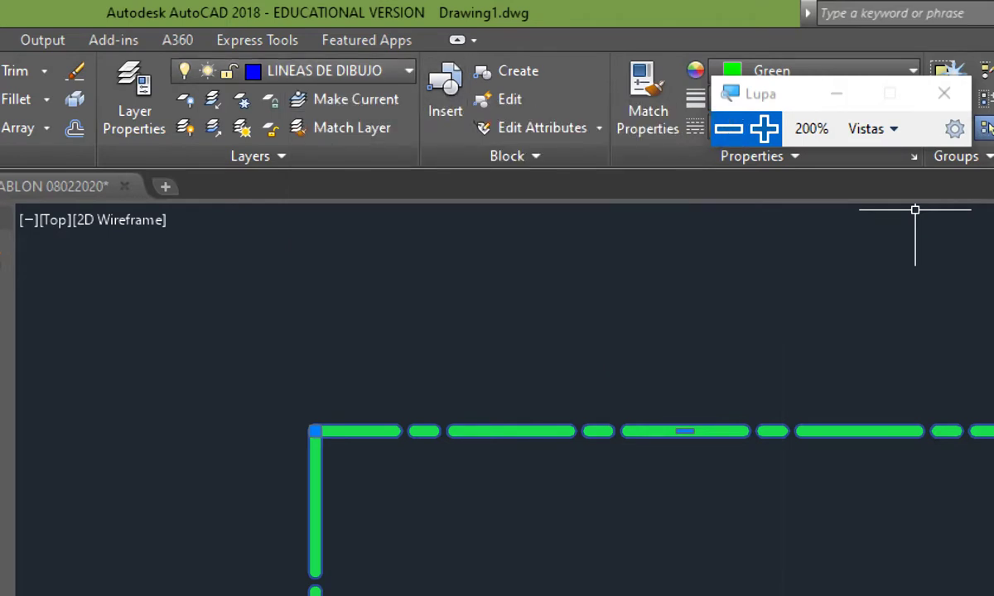
left_click(331, 70)
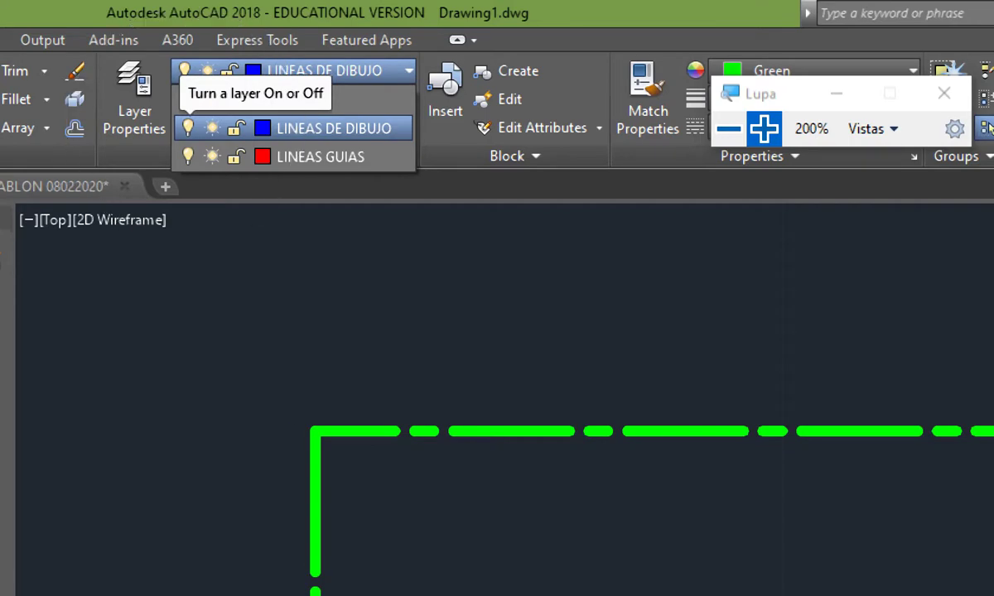
key("ctrl")
left_click(331, 71)
left_click(331, 71)
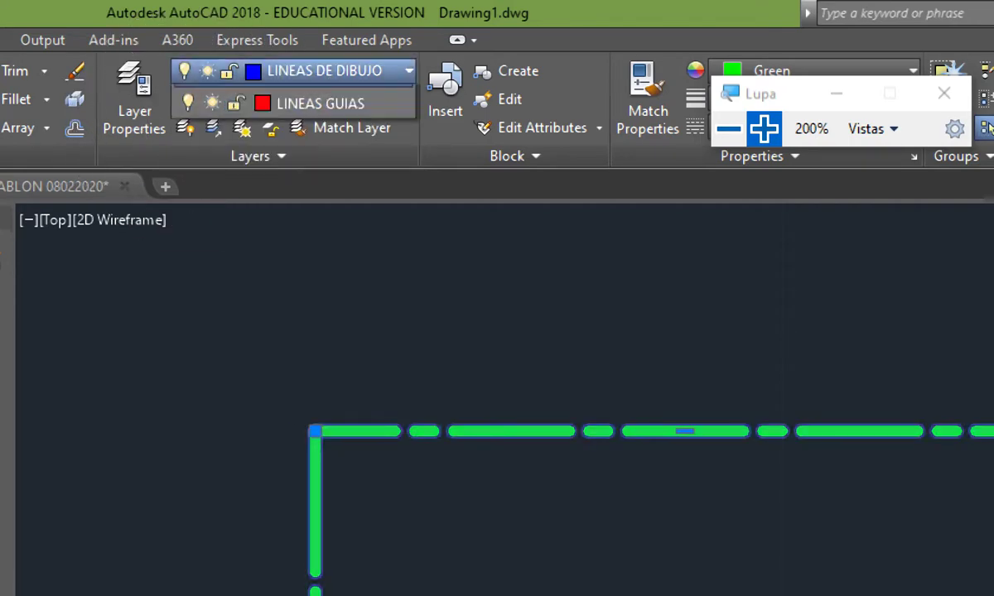
left_click(186, 126)
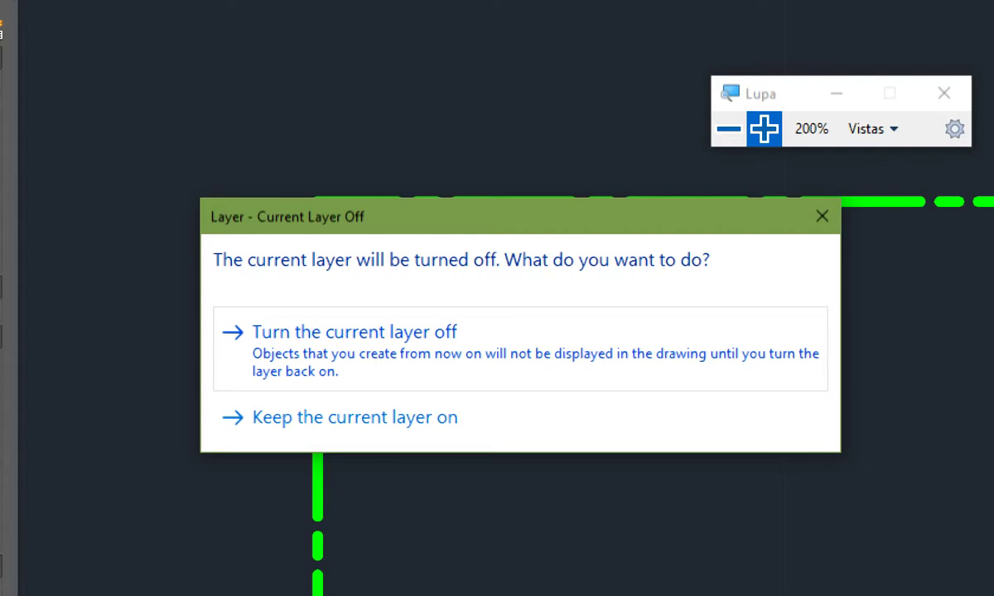
left_click(539, 336)
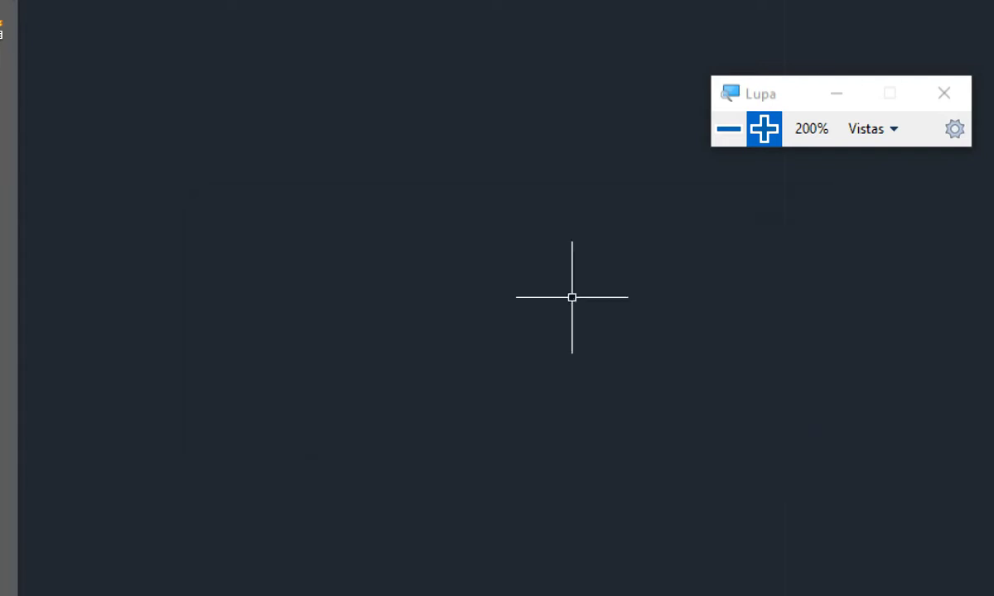
Turn the LINEAS DE DIBUJO layer back on.
key("super+minus")
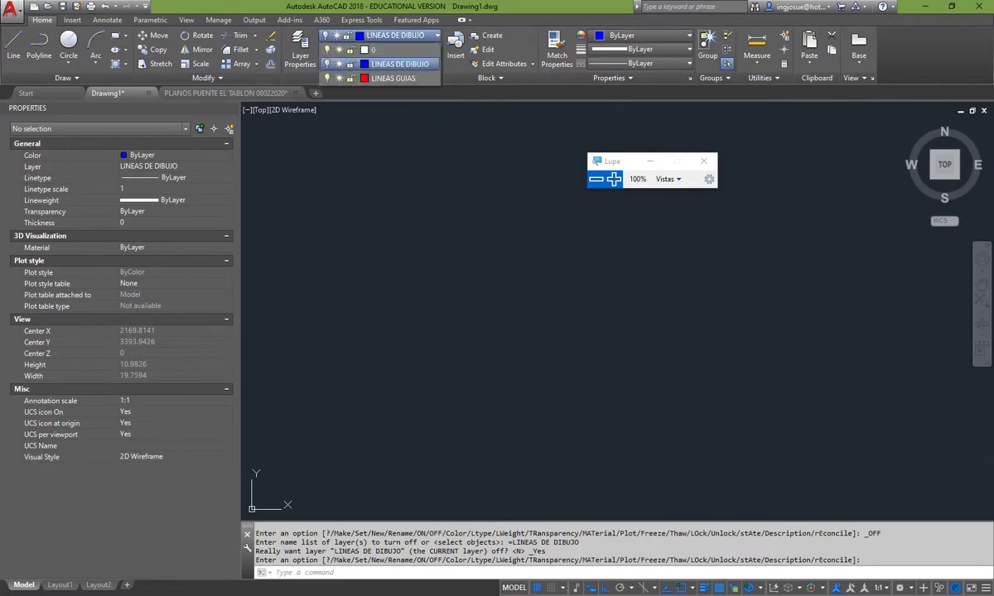
key("super+plus")
left_click(497, 70)
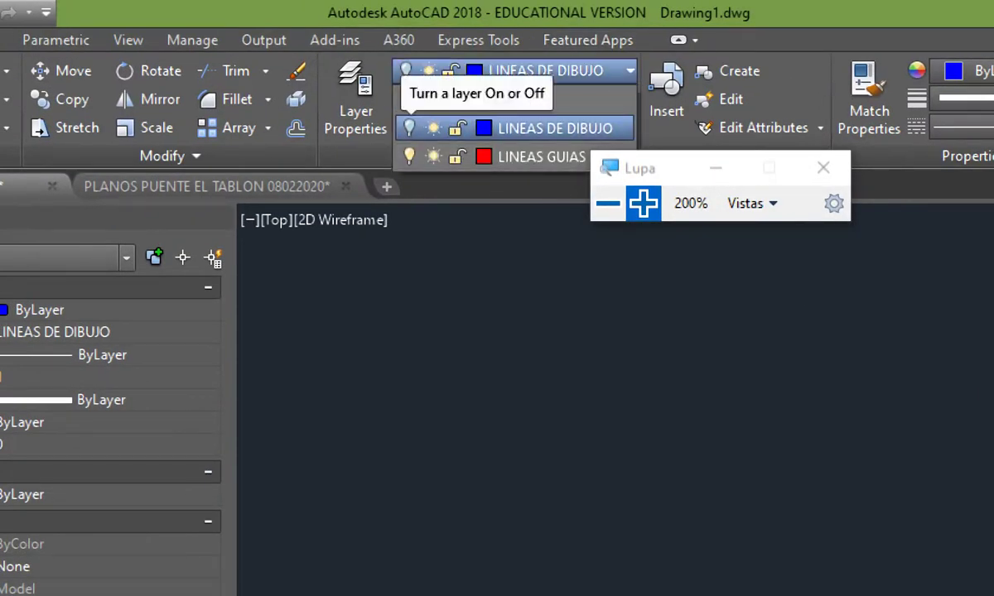
left_click(408, 128)
key("super+minus")
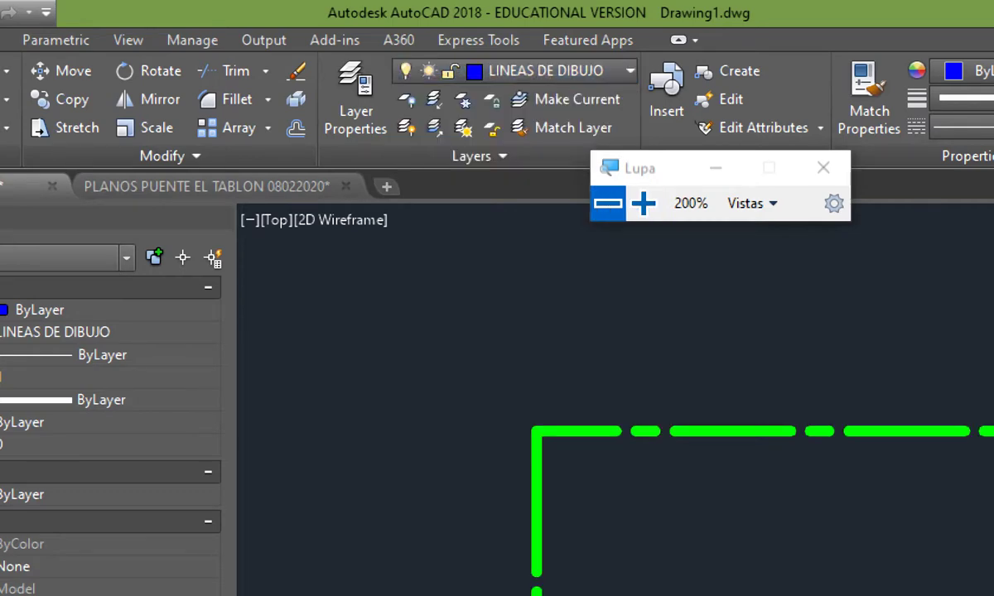
left_click(510, 249)
left_click(484, 213)
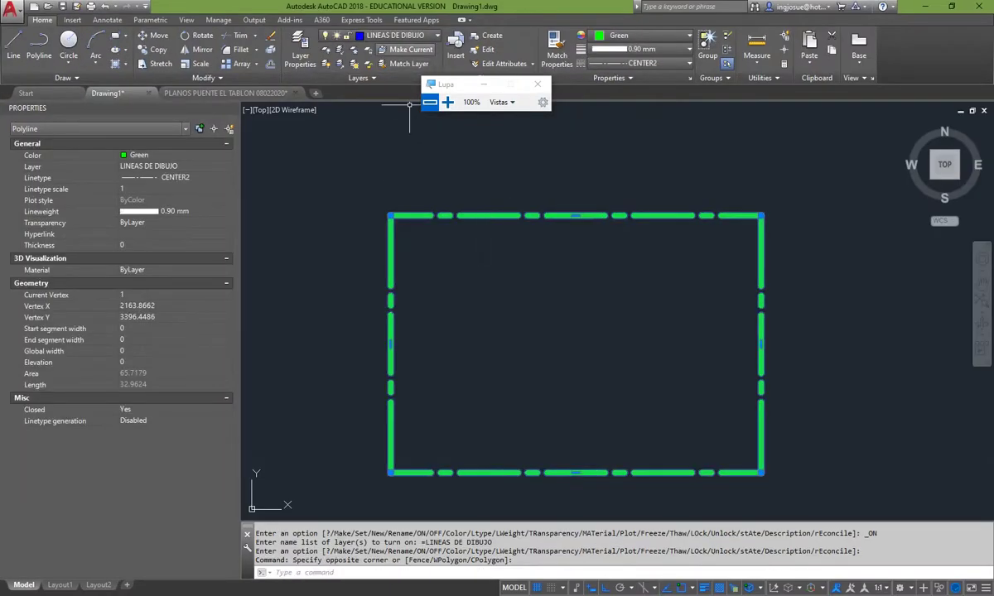
left_click(398, 35)
left_click(326, 64)
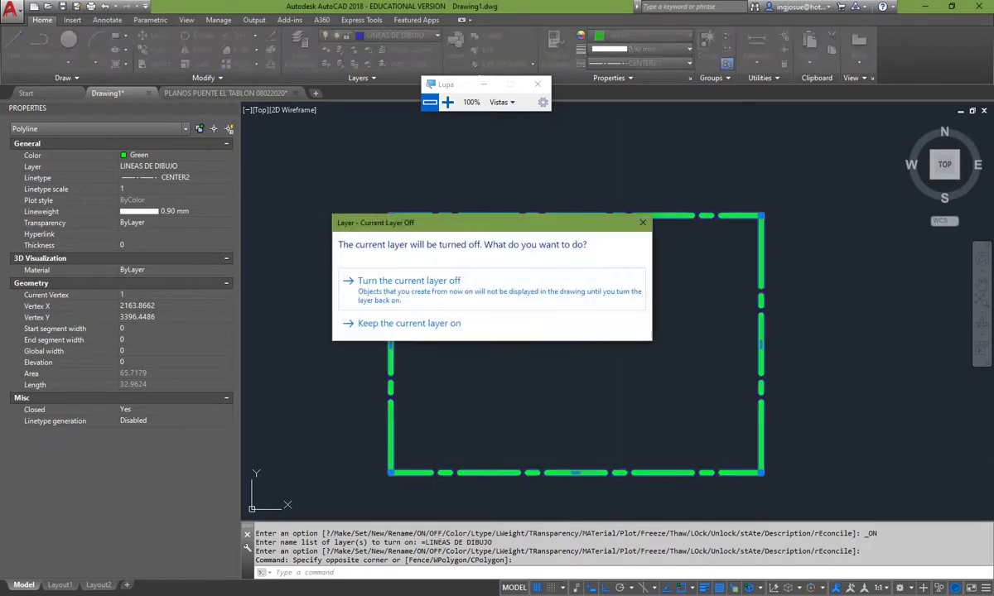
key("Escape")
key("Escape")
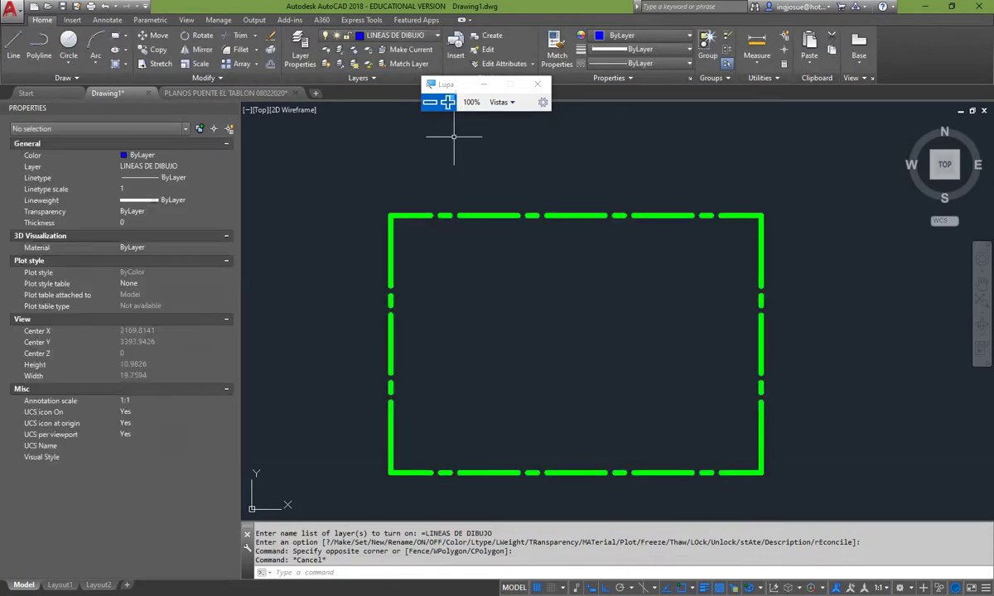
Make layer 0 the current layer.
key("super+plus")
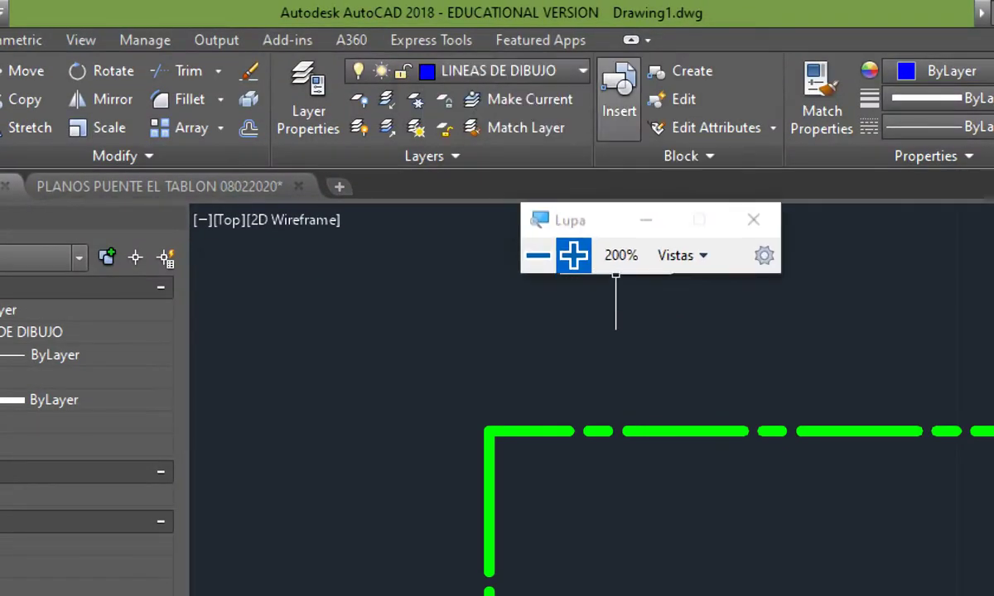
left_click(465, 70)
left_click(454, 100)
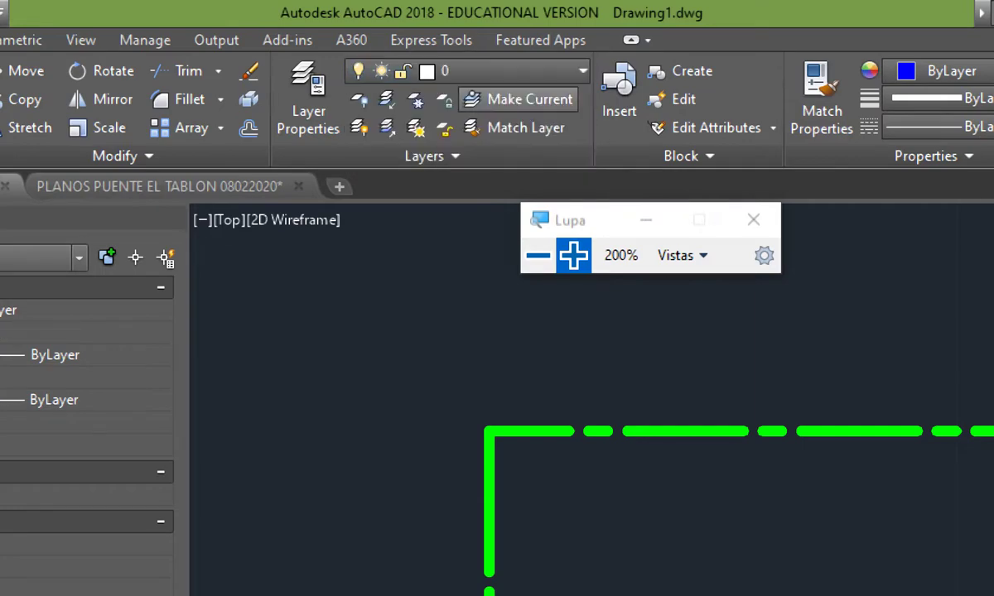
left_click(538, 255)
Turn the green rectangle's LINEAS DE DIBUJO layer off and back on while layer 0 is current.
left_click(475, 228)
left_click(436, 187)
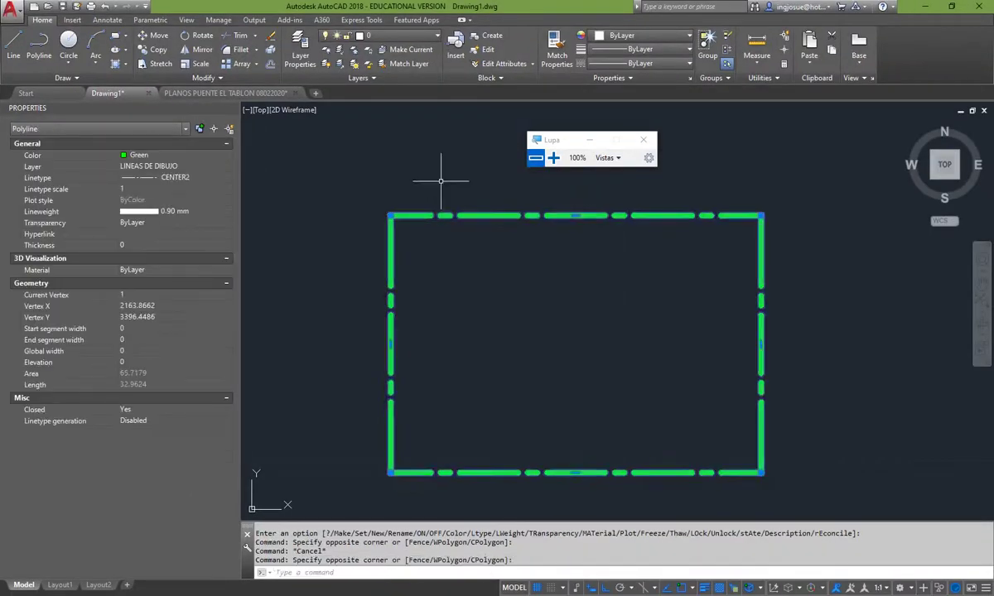
left_click(394, 35)
left_click(400, 64)
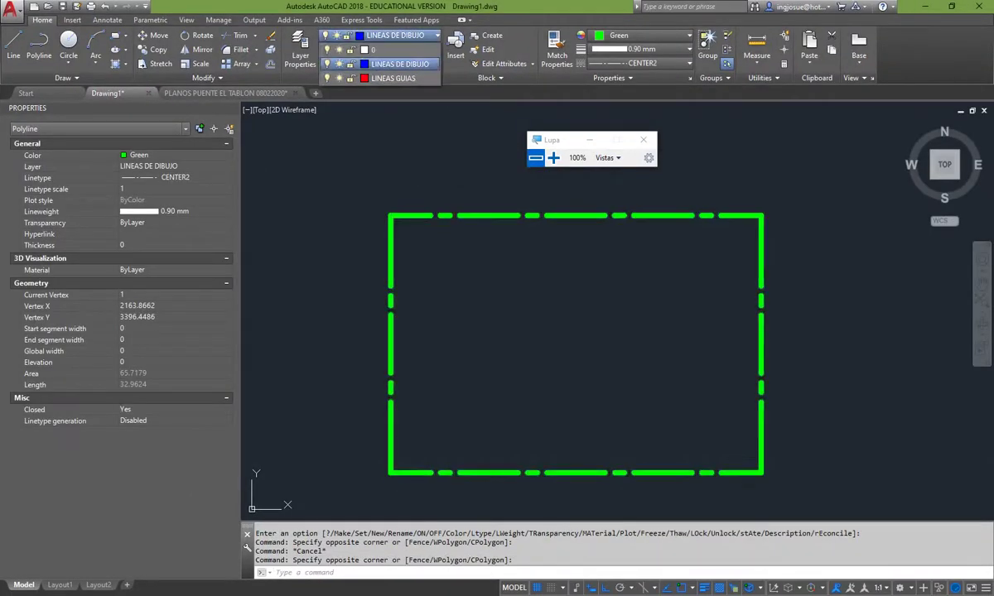
left_click(327, 63)
left_click(327, 64)
left_click(327, 64)
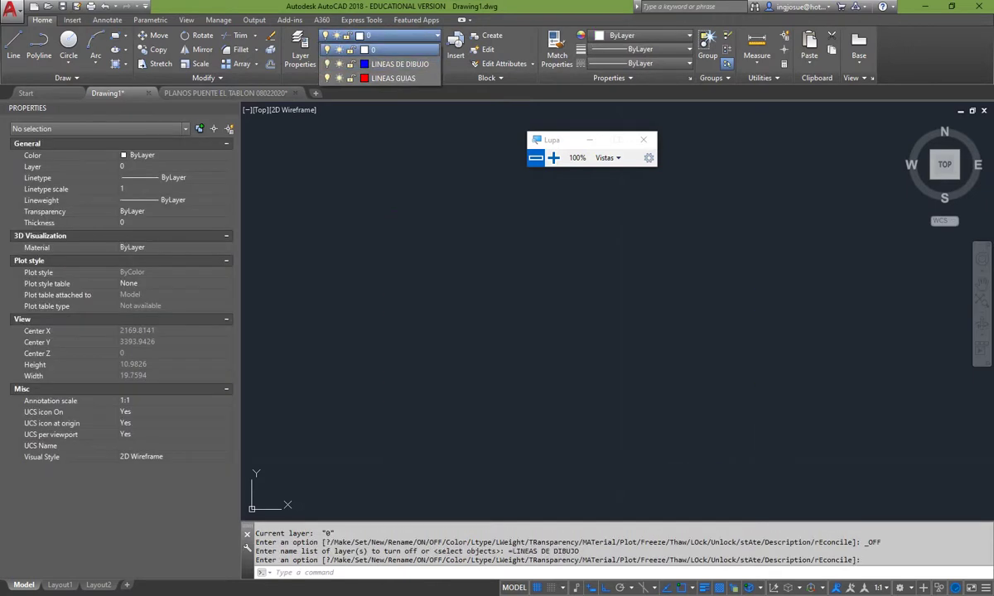
left_click(327, 64)
left_click(327, 64)
left_click(335, 172)
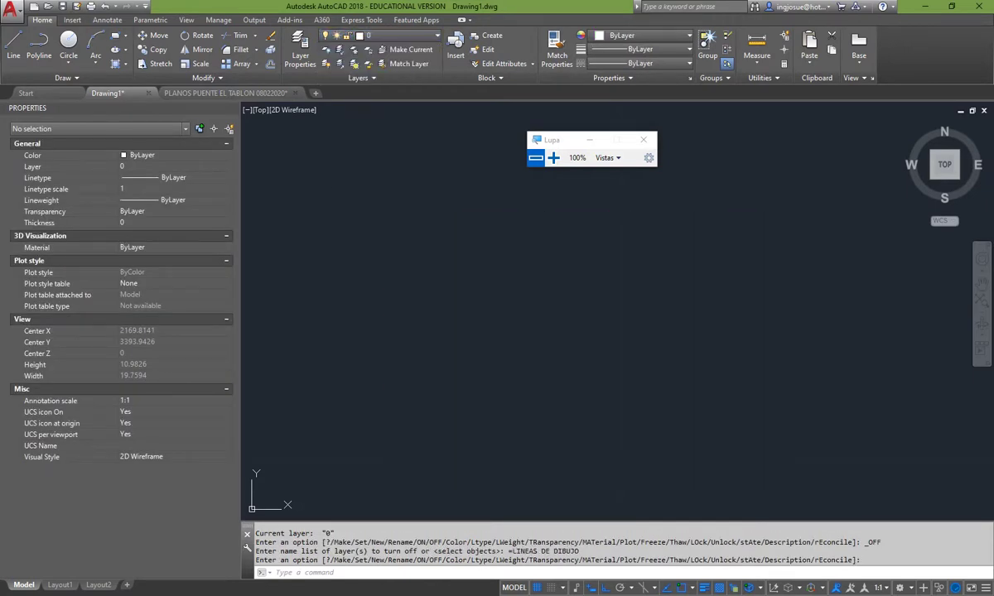
left_click(381, 36)
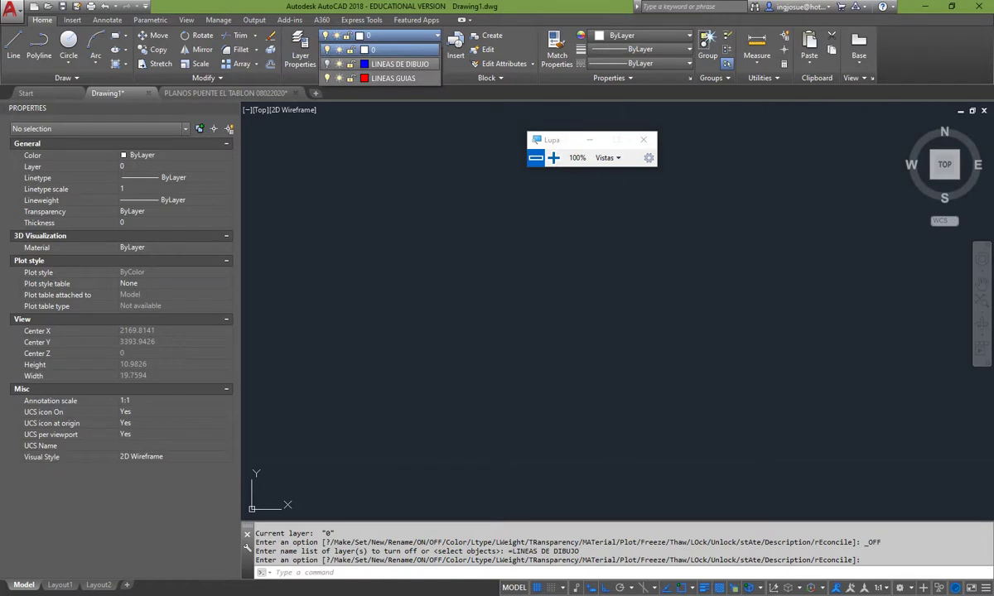
left_click(327, 64)
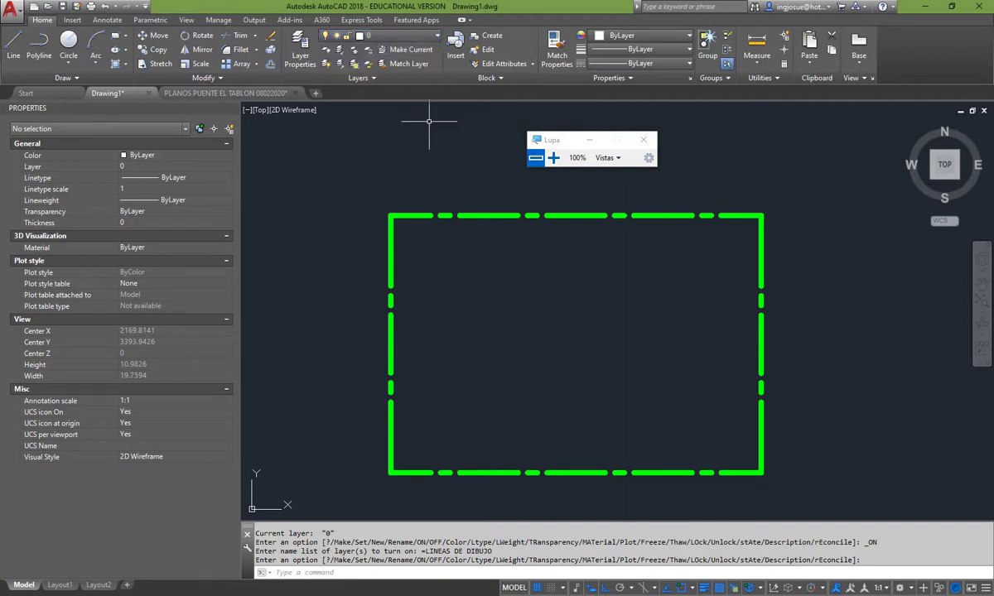
Draw a circle with a radius of about 4.18 on layer 0, to the right of the green rectangle.
mouse_move(451, 151)
middle_mouse_down()
mouse_move(393, 128)
mouse_move(353, 153)
middle_mouse_up()
scroll(392, 128, "down", 4)
middle_click_drag(567, 245, 532, 293)
key("Escape")
type("c")
key("Return")
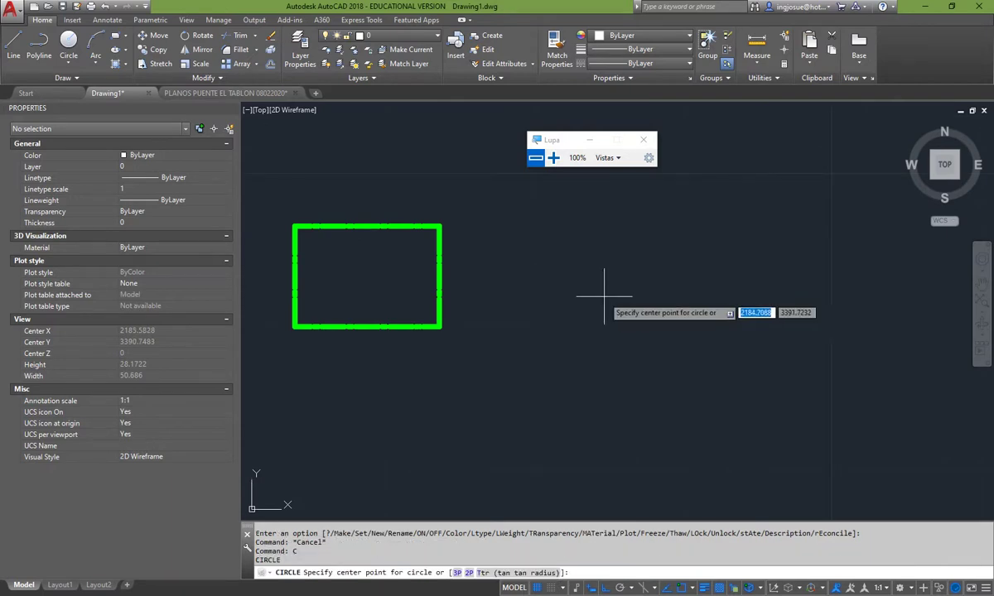
left_click(604, 294)
left_click(591, 232)
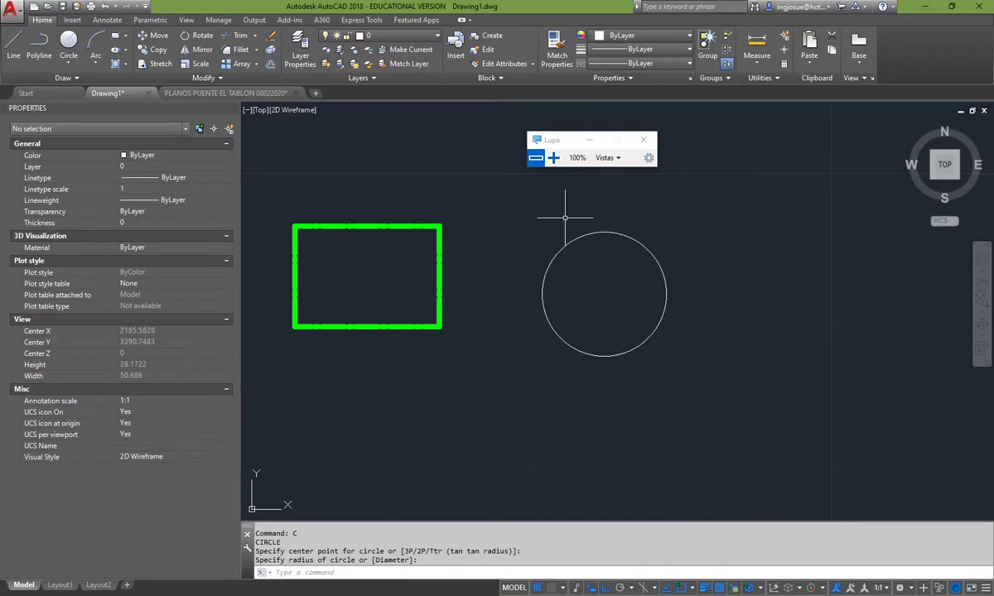
Turn off layer 0, accepting that the current layer is switched off.
mouse_move(568, 215)
middle_mouse_down()
mouse_move(510, 206)
mouse_move(444, 217)
middle_mouse_up()
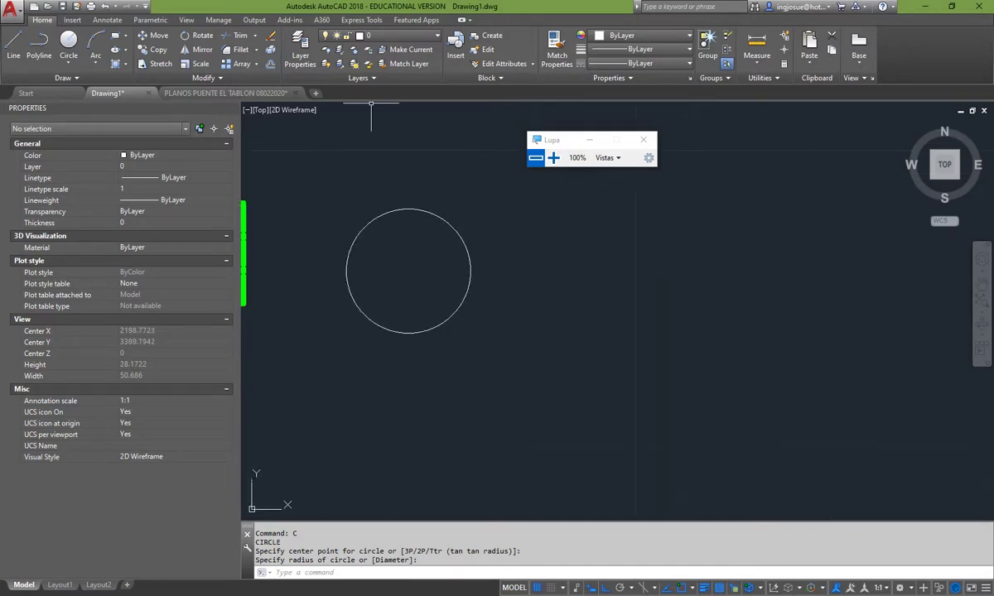
left_click(390, 36)
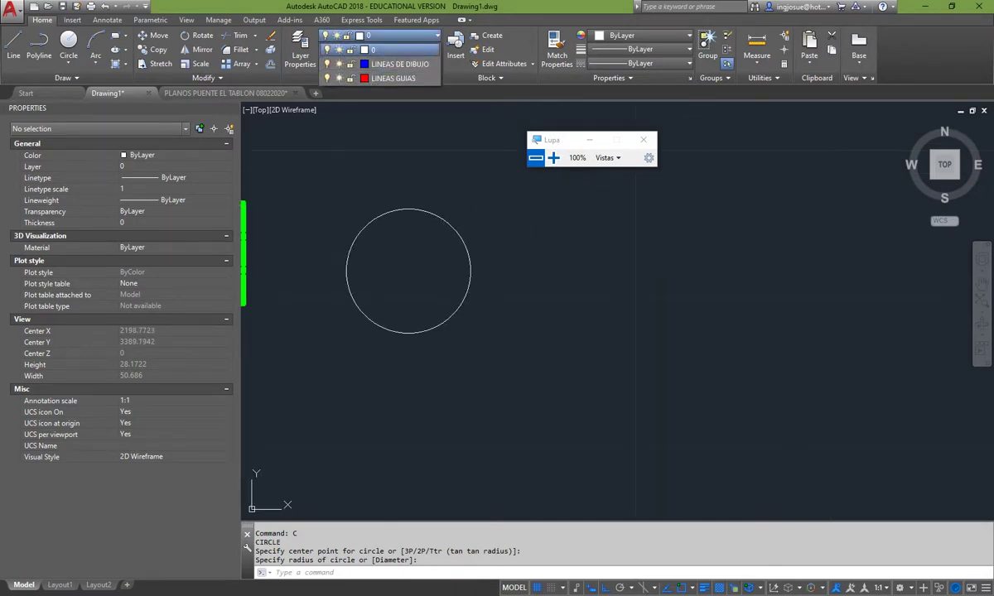
left_click(327, 50)
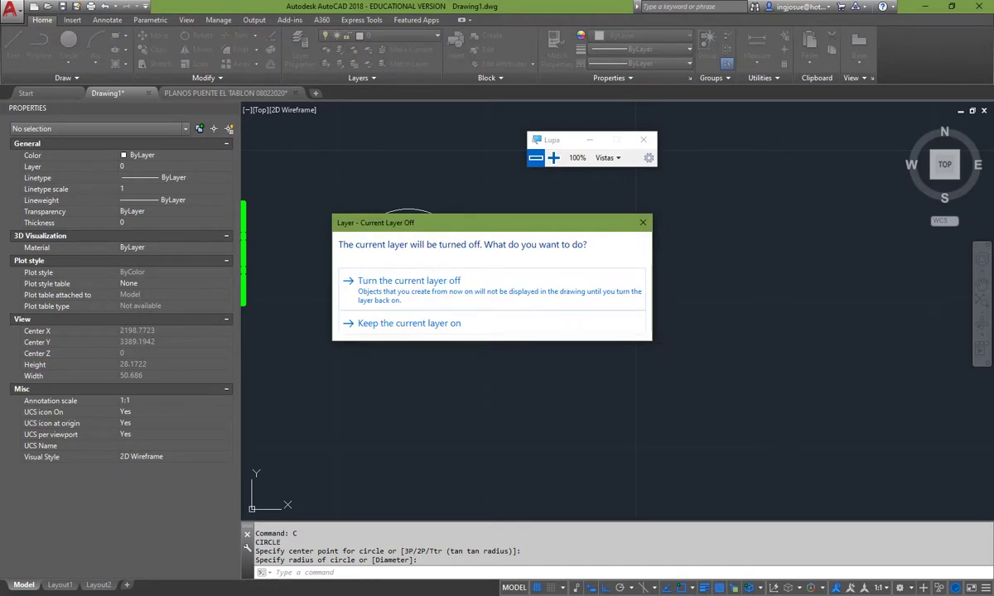
left_click(409, 282)
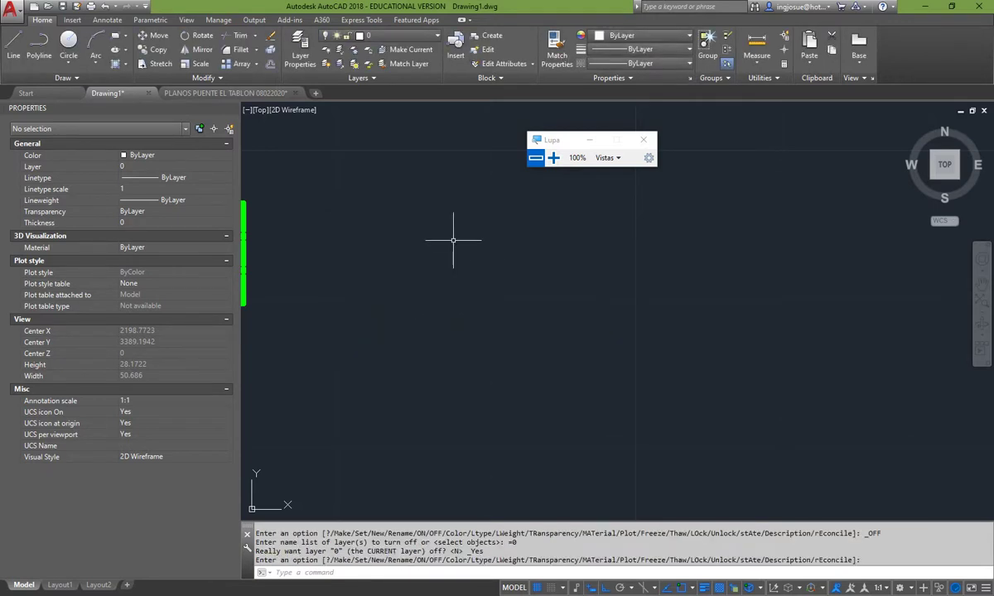
Draw a circle with a radius of 5 on the switched-off layer 0, right of where the first circle lies.
key("Escape")
key("Escape")
type("c")
key("Return")
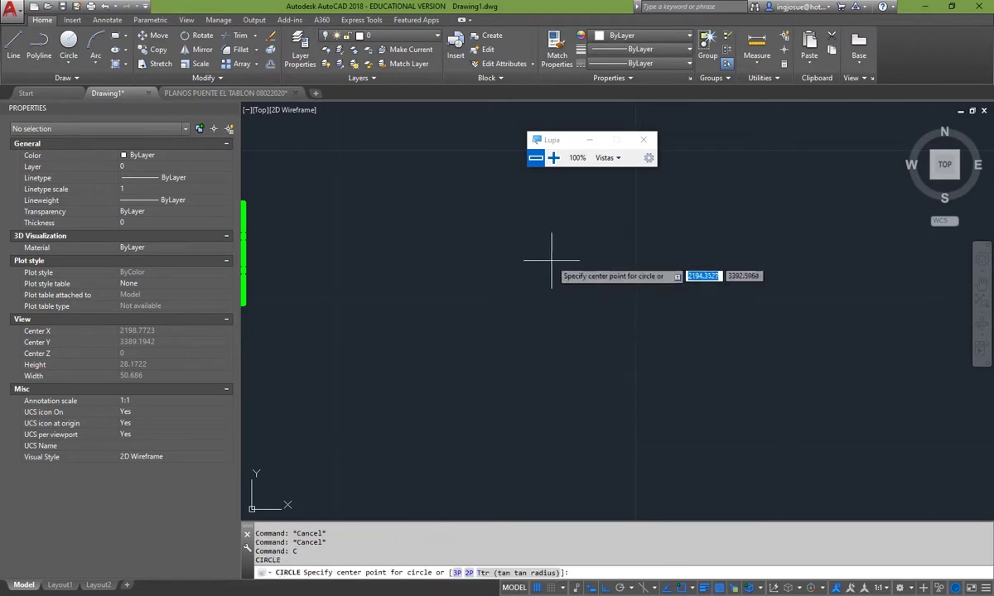
left_click(549, 265)
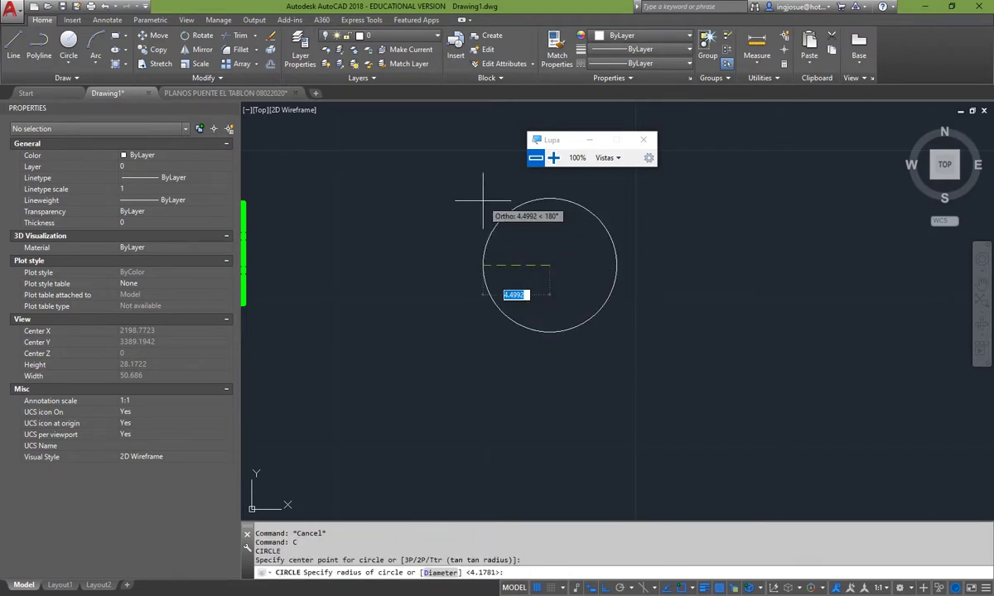
type("5")
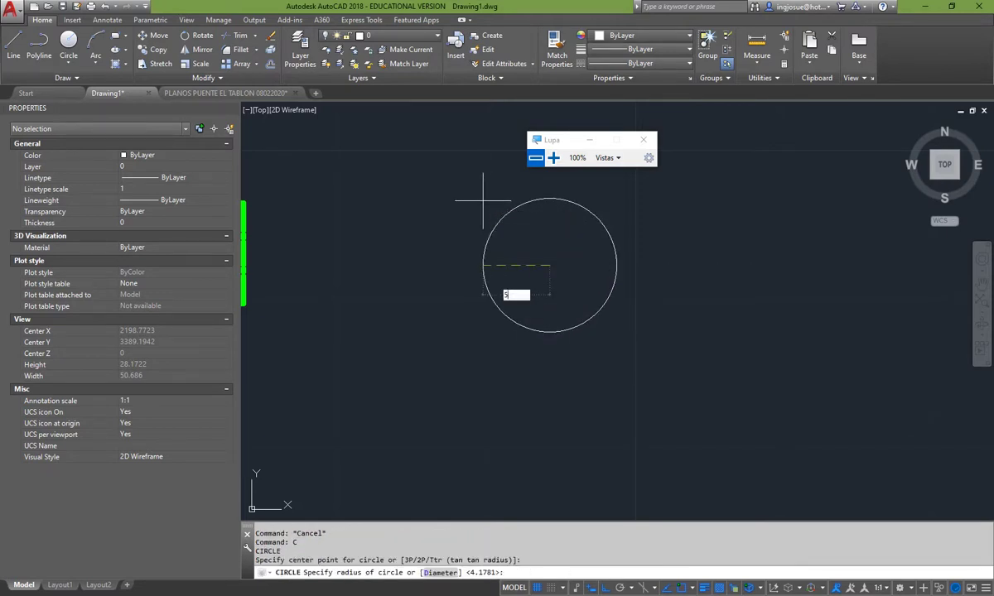
key("Return")
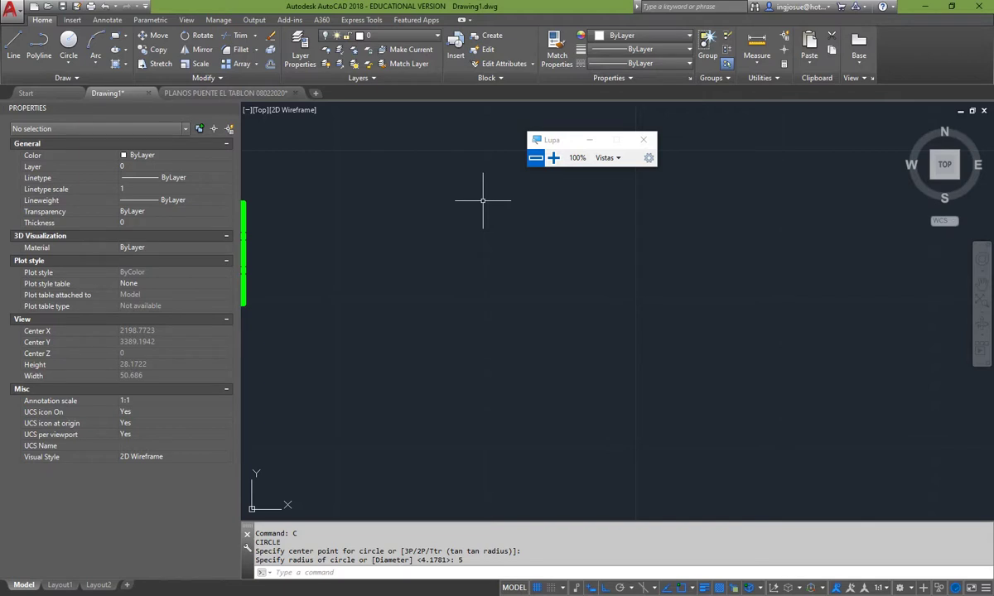
Turn layer 0 back on.
left_click(381, 35)
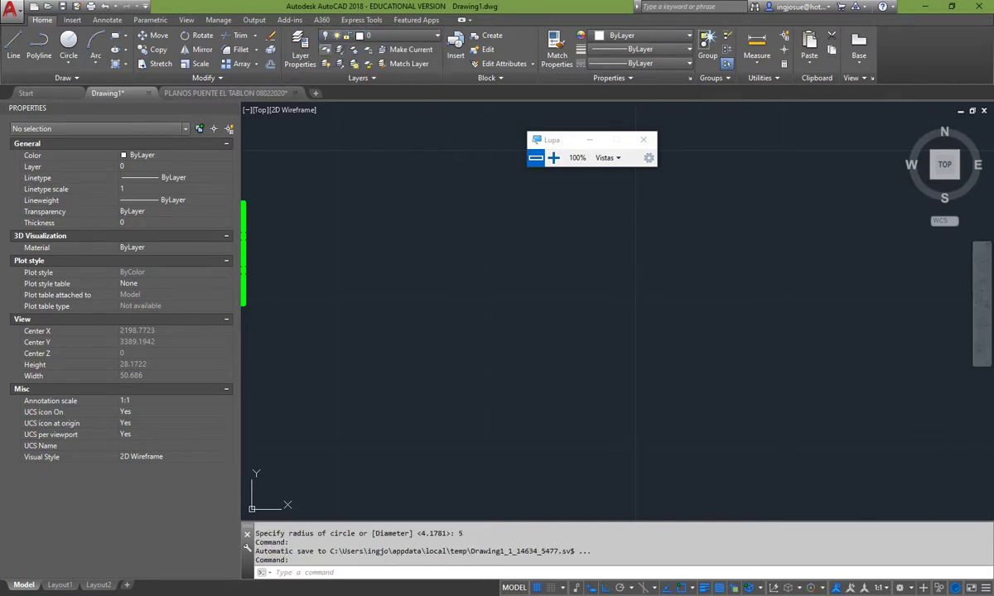
left_click(381, 36)
left_click(327, 50)
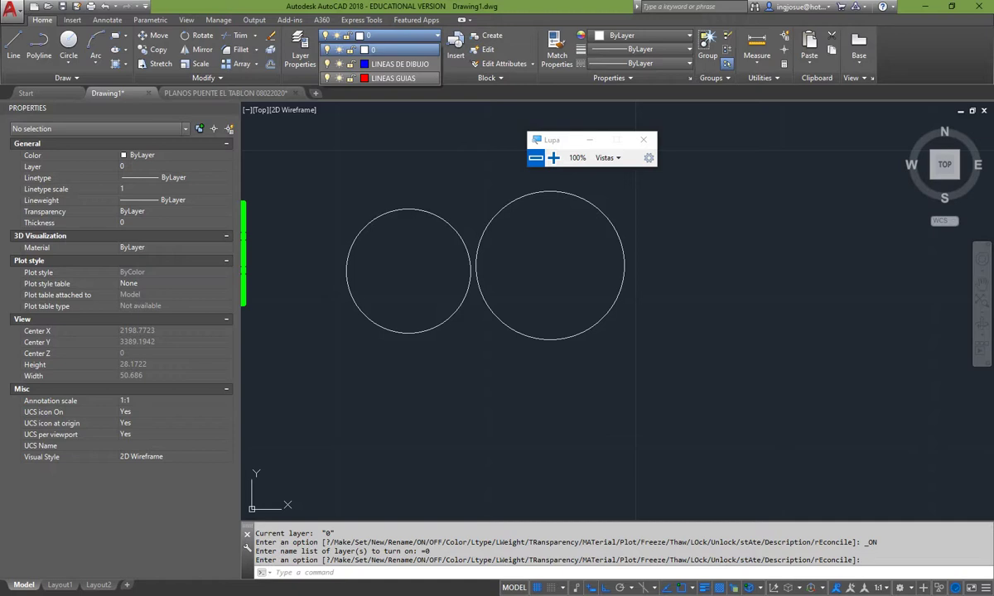
scroll(439, 207, "down", 8)
scroll(421, 210, "up", 8)
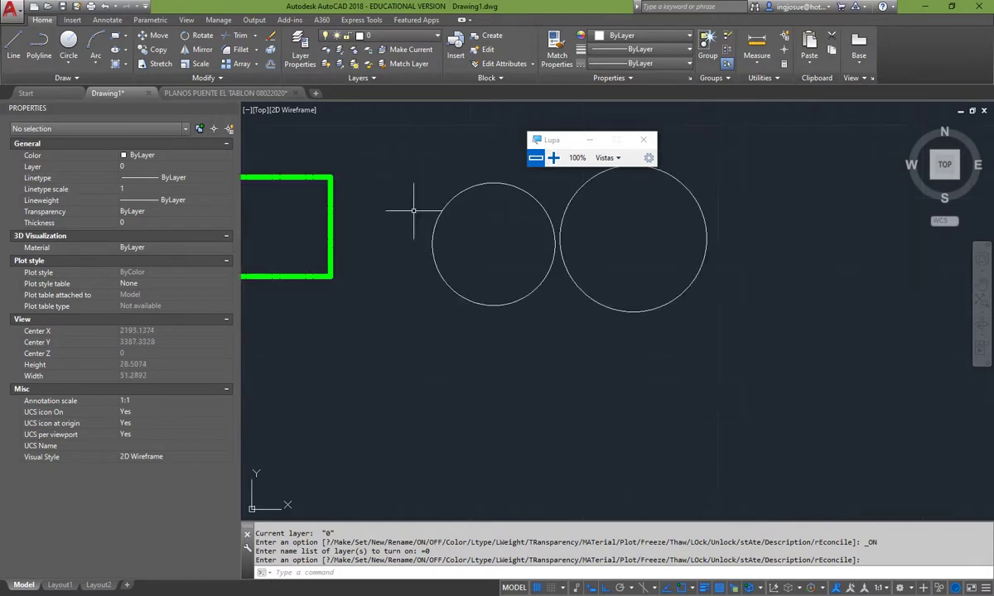
Examine the layer and the colour, lineweight and linetype settings of the smaller white circle.
middle_click_drag(398, 206, 455, 224)
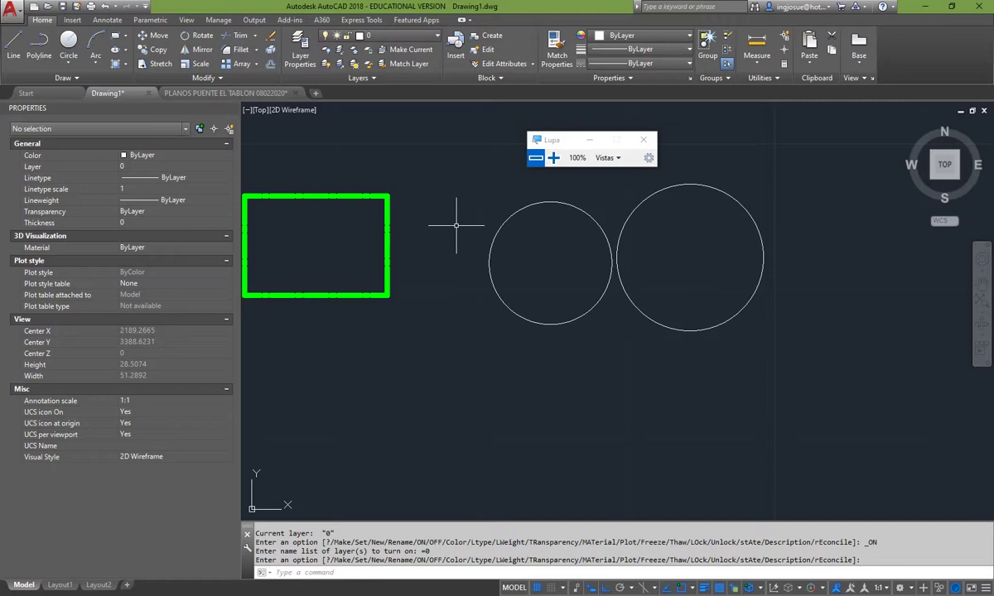
left_click(553, 157)
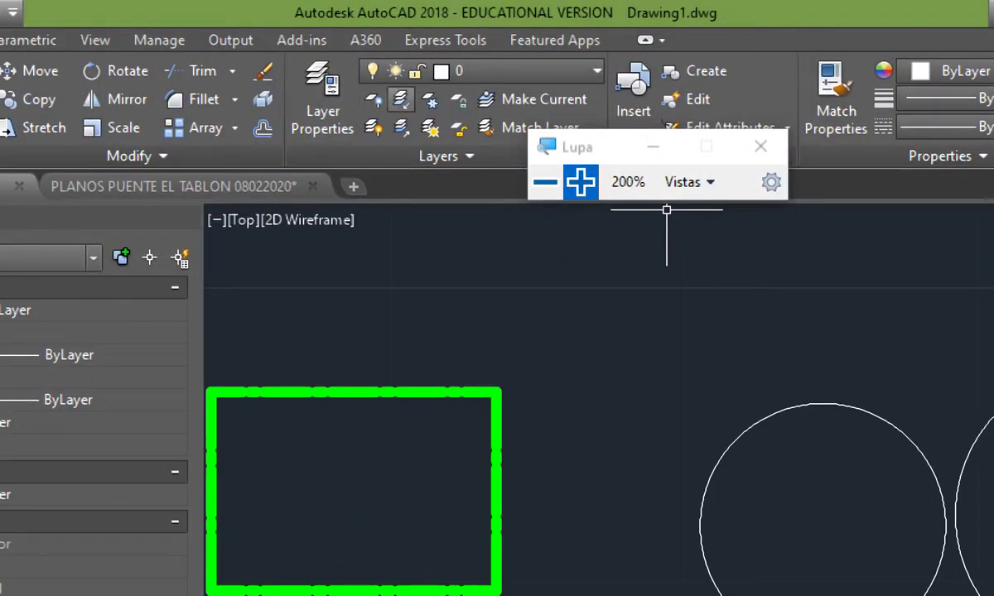
key("super+minus")
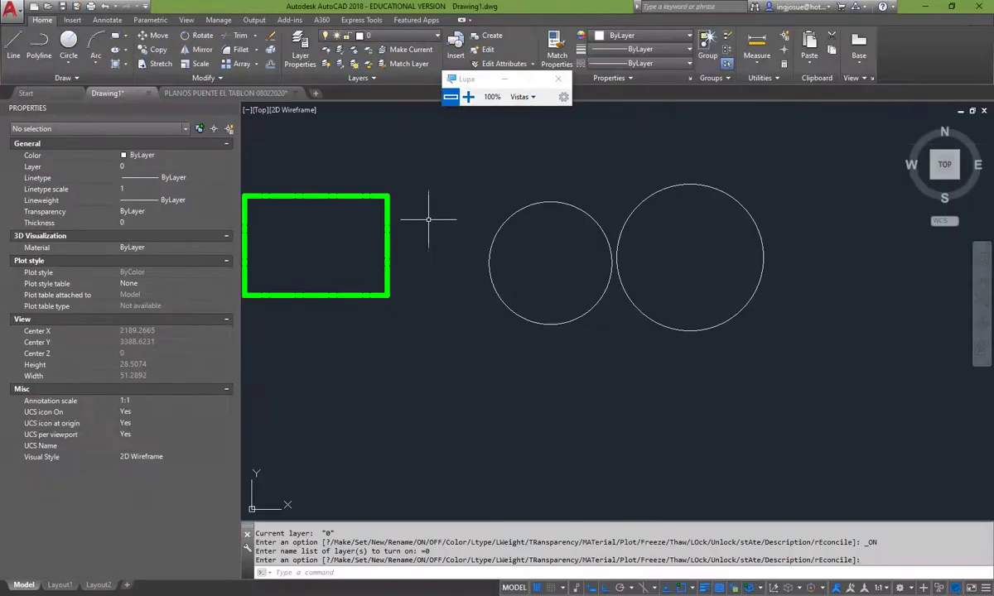
mouse_move(428, 219)
middle_mouse_down()
mouse_move(490, 238)
mouse_move(444, 215)
mouse_move(489, 225)
middle_mouse_up()
left_click(665, 278)
left_click(629, 225)
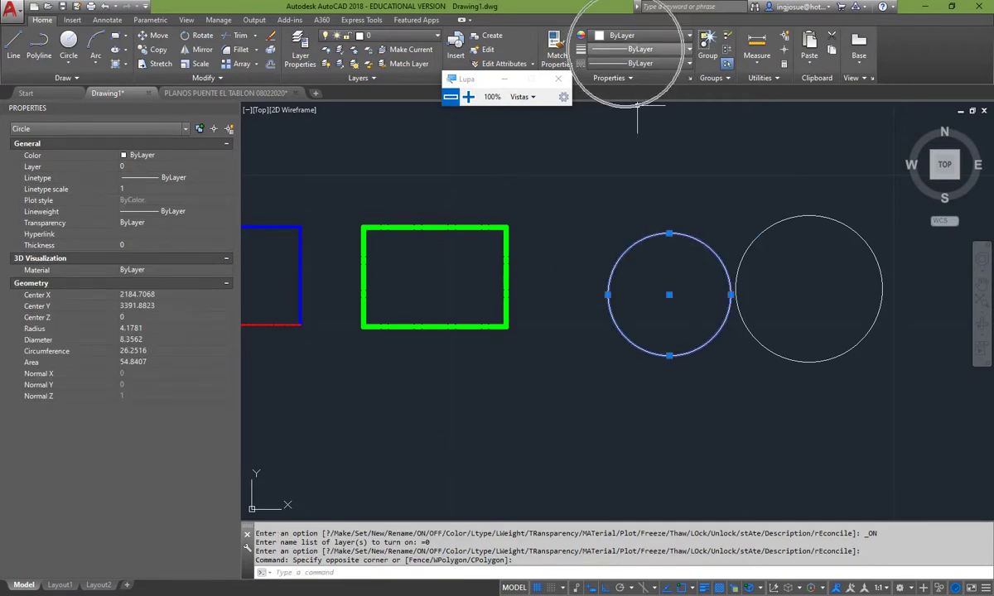
key("Escape")
scroll(565, 222, "down", 4)
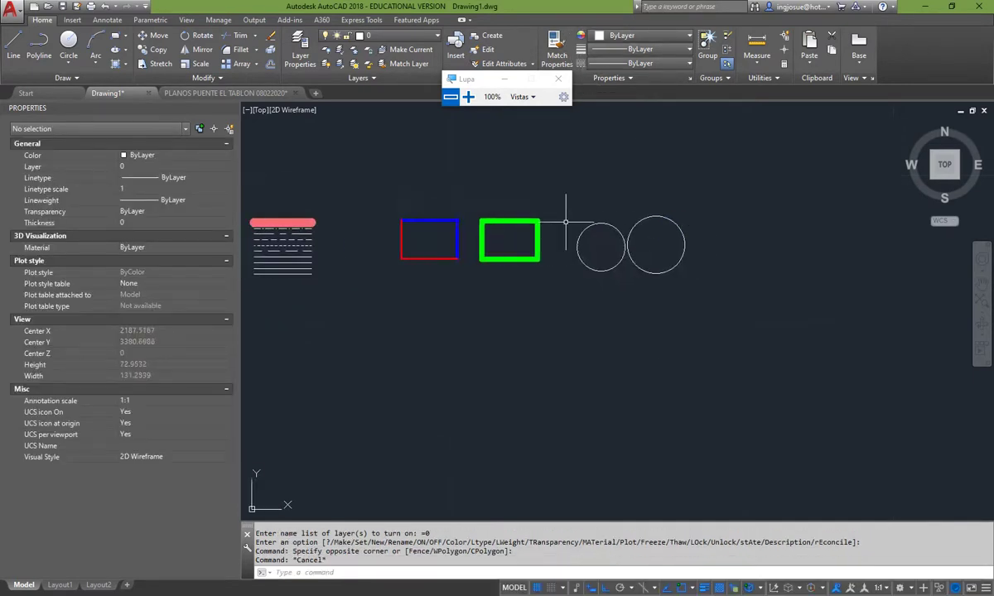
scroll(565, 222, "up", 4)
left_click(602, 224)
left_click(584, 193)
key("Escape")
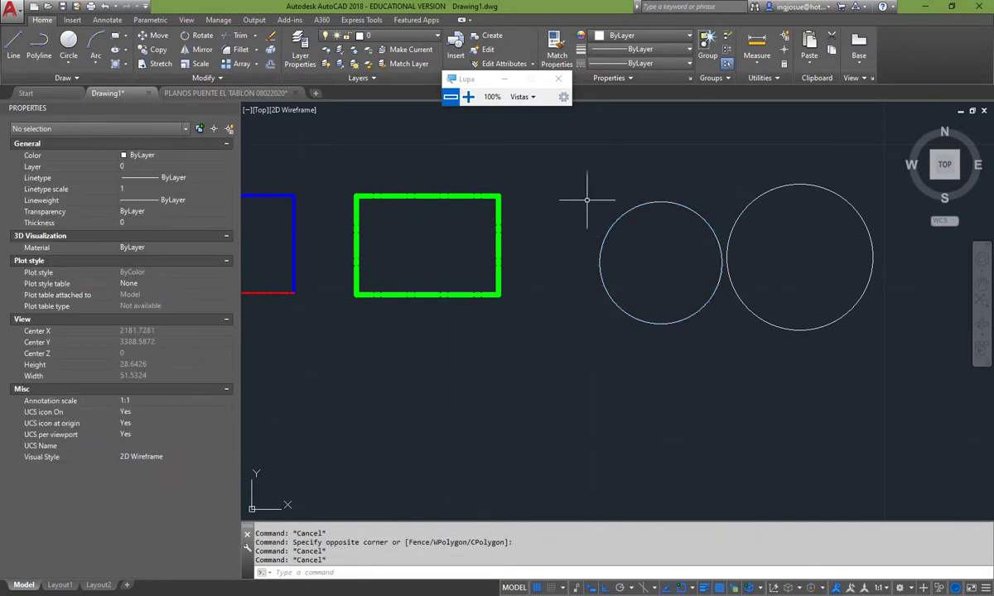
Make LINEAS DE DIBUJO the current layer.
middle_click_drag(587, 199, 558, 214)
left_click(390, 36)
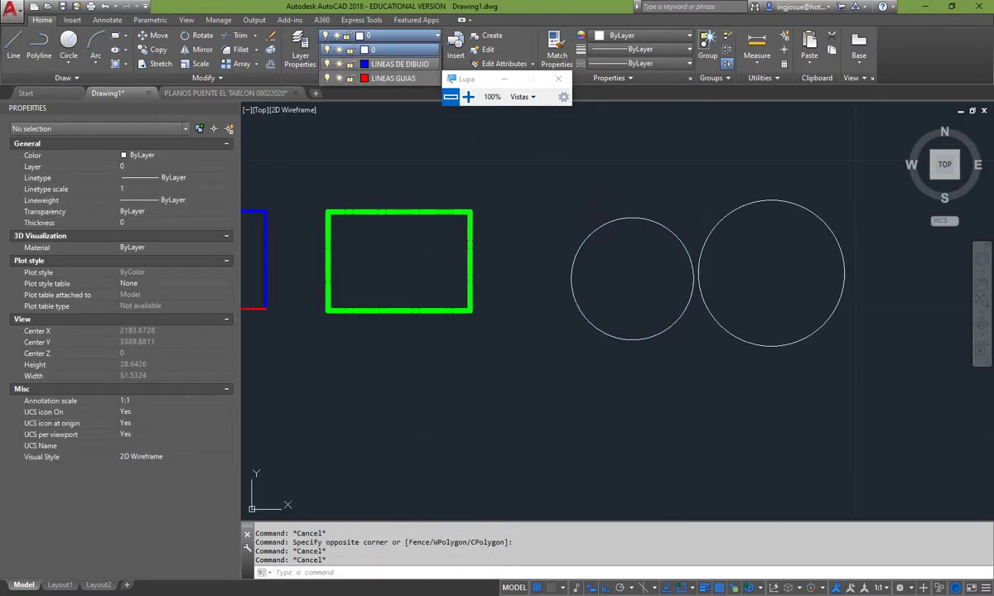
left_click(398, 64)
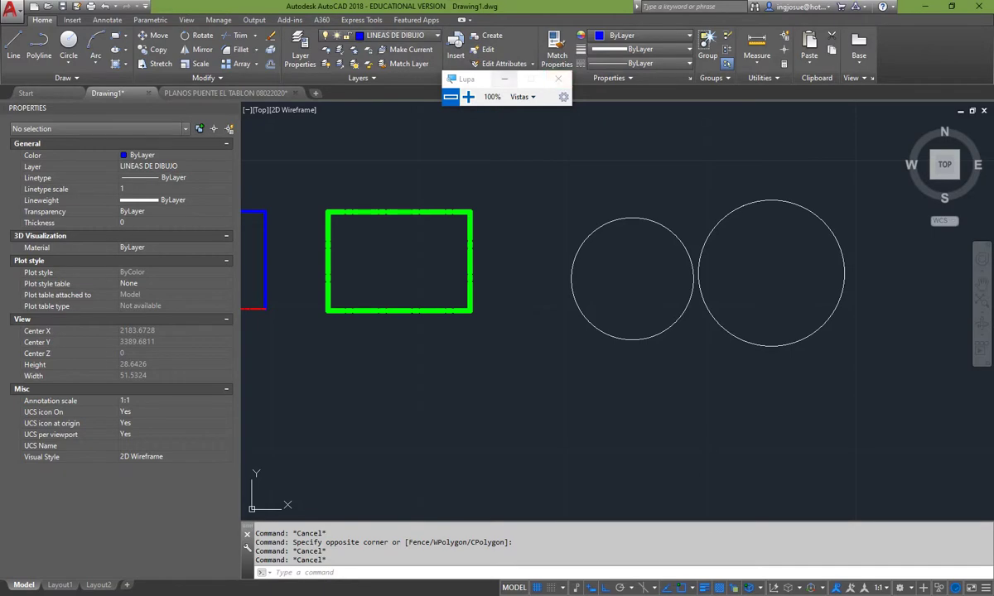
Set the current object colour for new objects to orange 205,105,40 instead of ByLayer.
left_click_drag(486, 80, 660, 159)
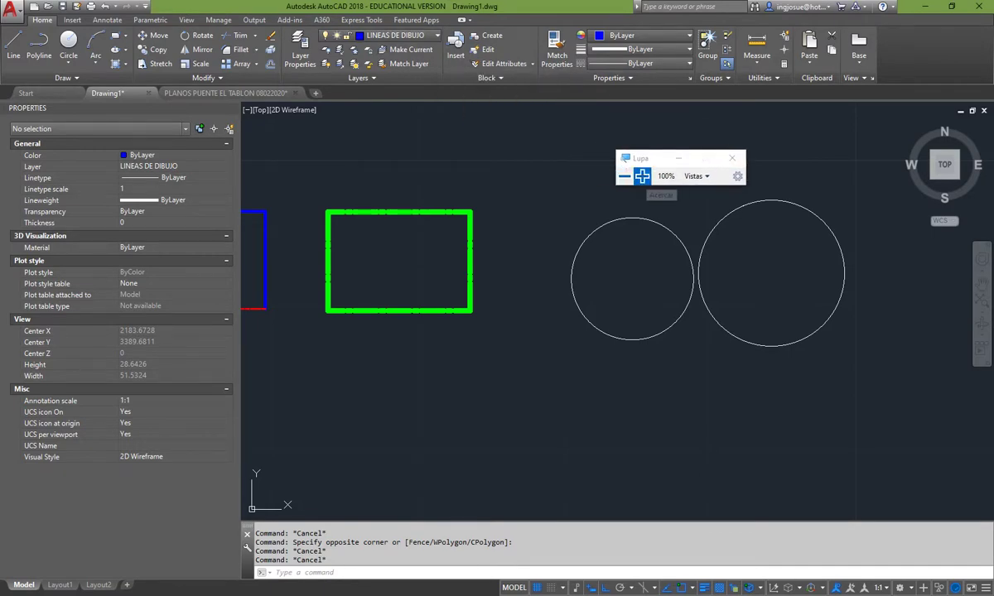
left_click(642, 176)
left_click_drag(679, 143, 859, 188)
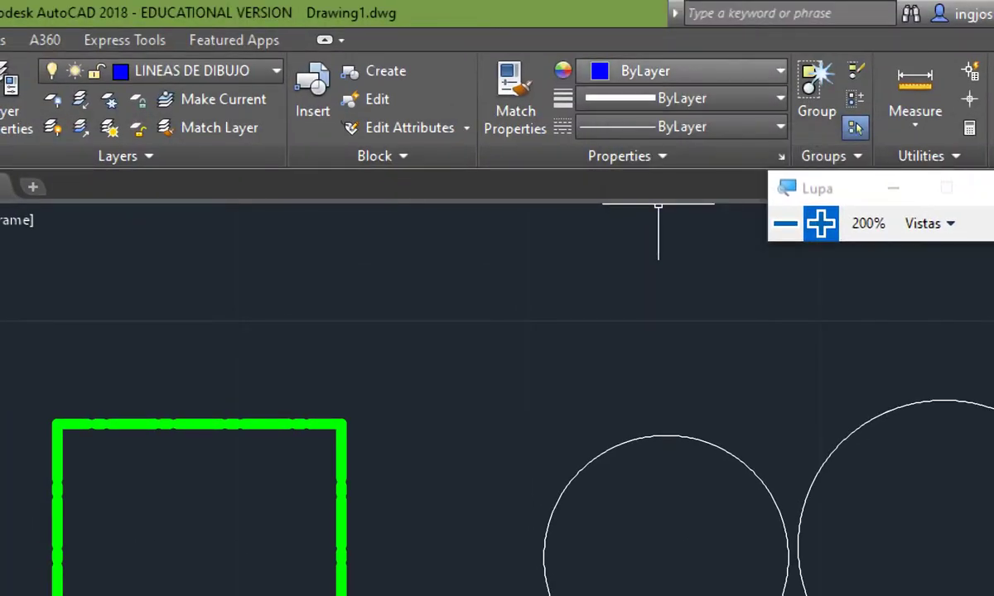
left_click(692, 72)
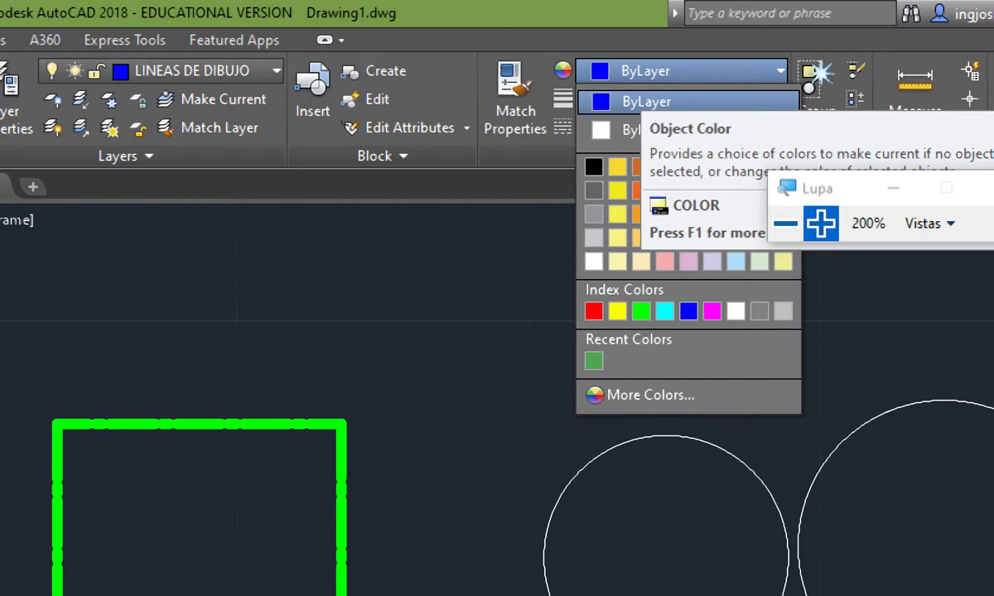
left_click(641, 167)
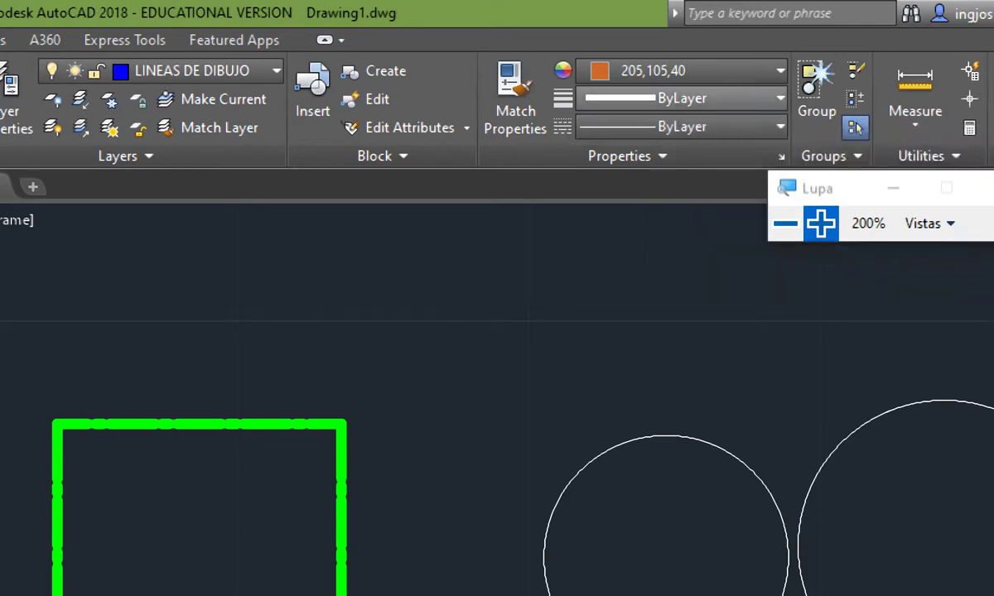
Set the current lineweight to 0.80 mm and the current linetype to ZIGZAG for new objects.
left_click(687, 97)
scroll(679, 248, "down", 5)
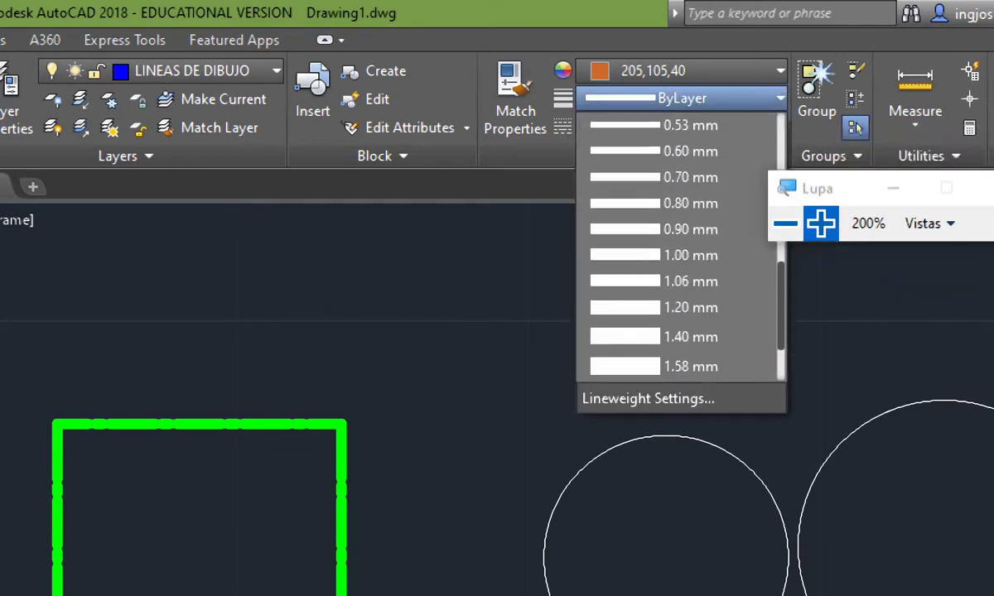
scroll(679, 249, "up", 1)
left_click(690, 281)
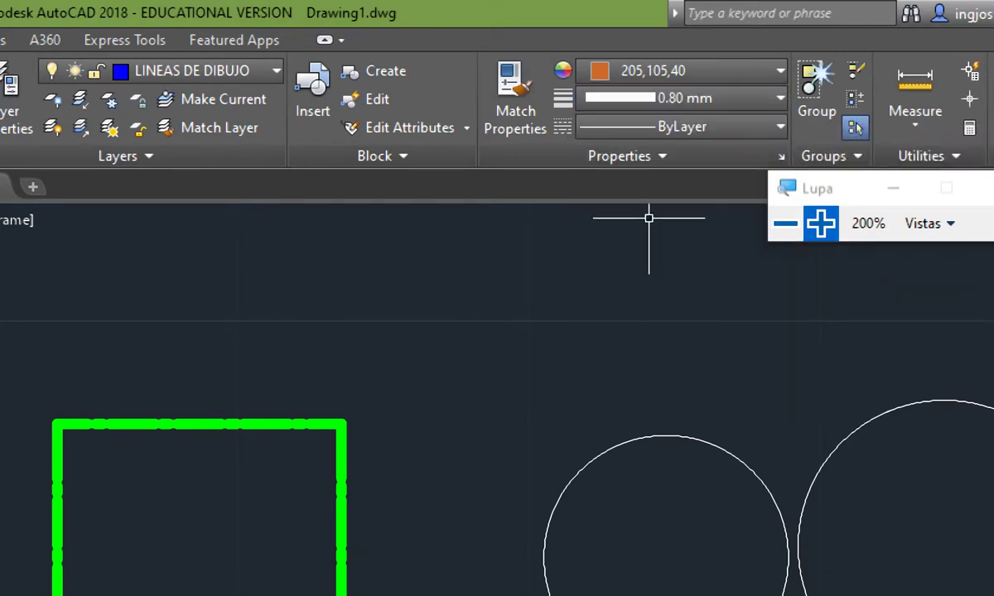
left_click(688, 126)
scroll(678, 273, "down", 3)
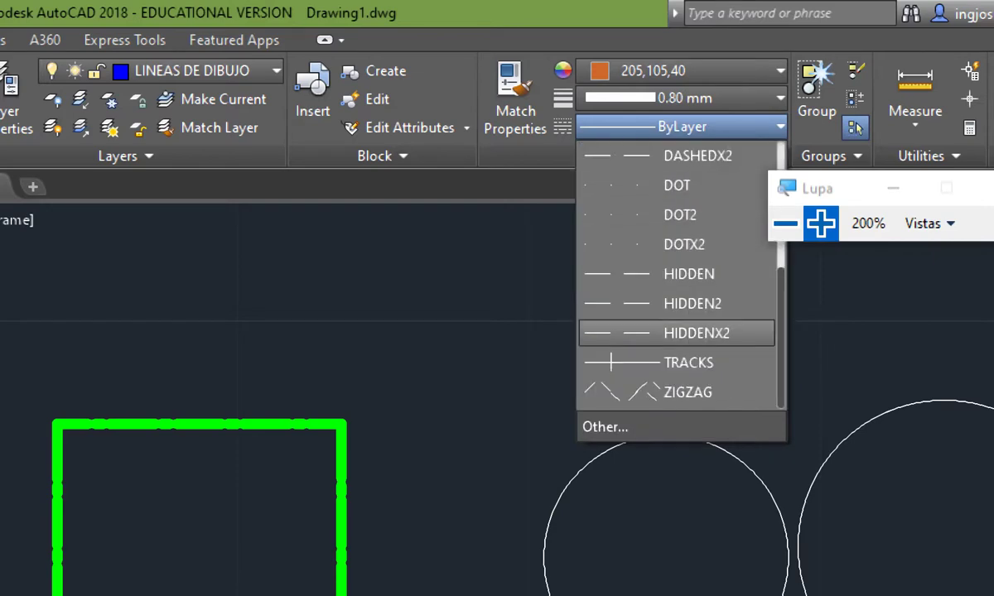
left_click(683, 389)
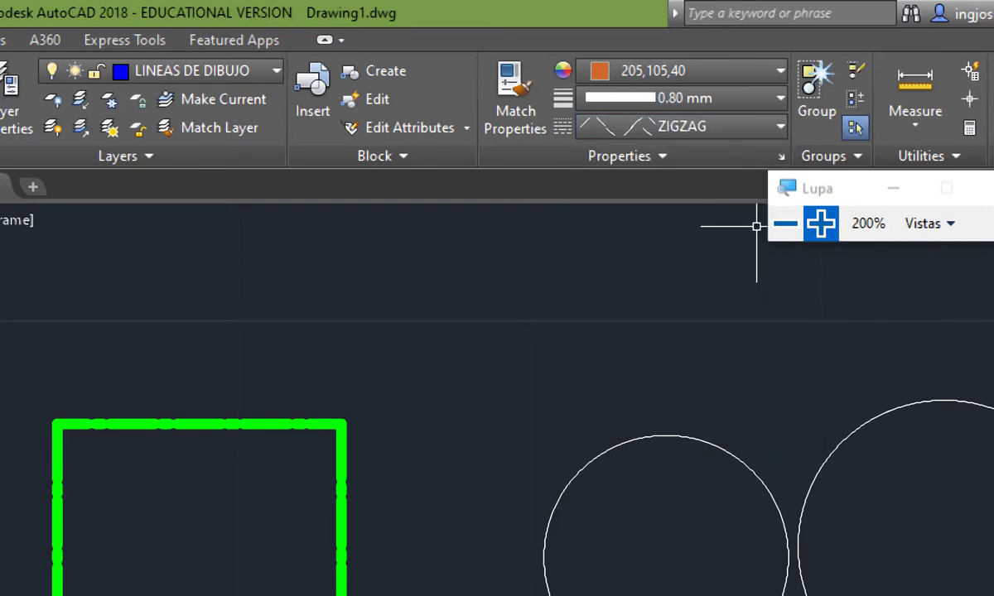
Draw a circle larger than the two white ones to their right, using the orange ZIGZAG override on LINEAS DE DIBUJO.
left_click(785, 223)
mouse_move(598, 195)
middle_mouse_down()
mouse_move(584, 213)
mouse_move(473, 226)
middle_mouse_up()
left_click(789, 165)
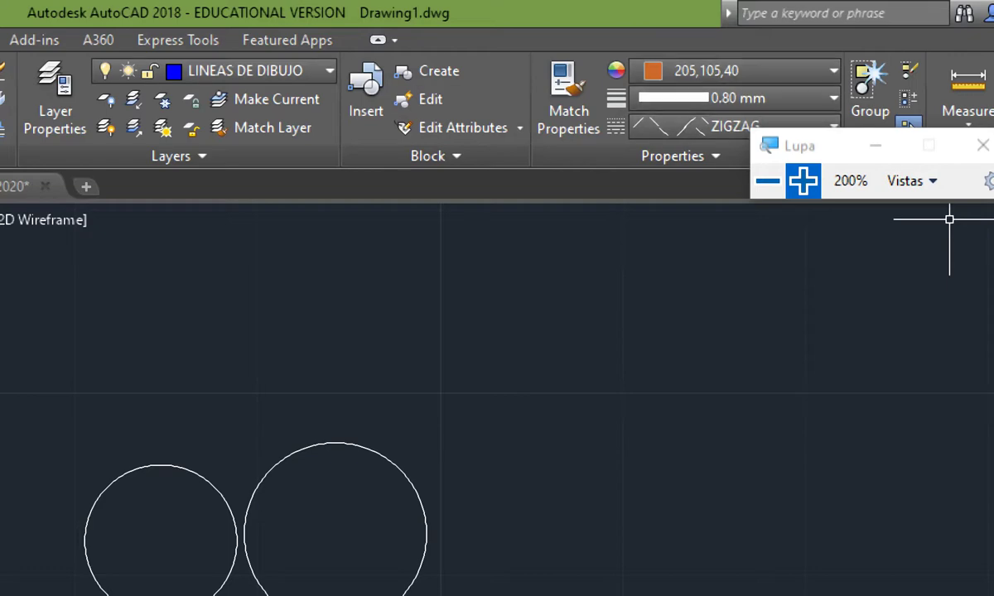
key("super+minus")
type("c")
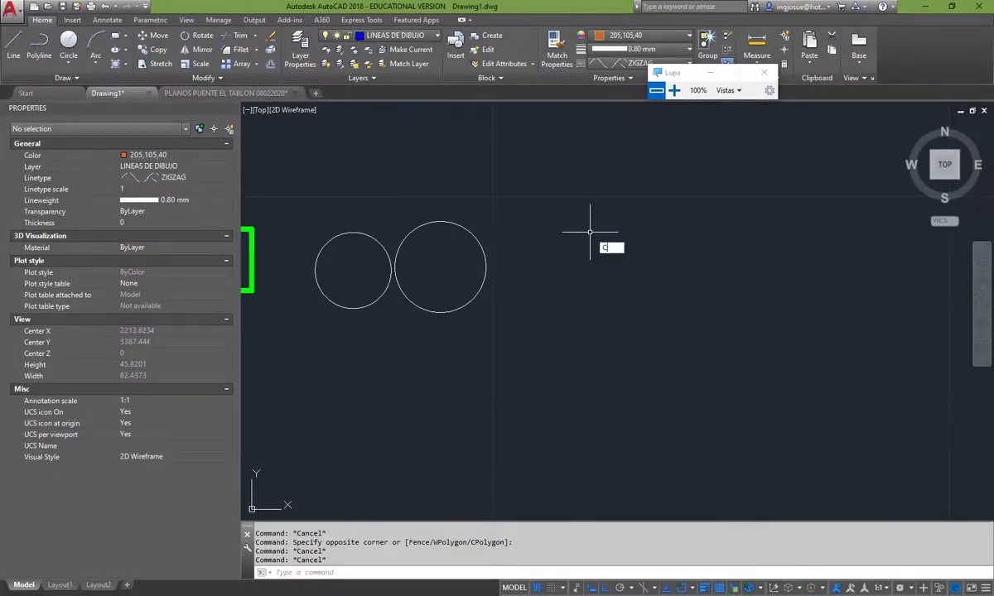
key("Return")
left_click(648, 269)
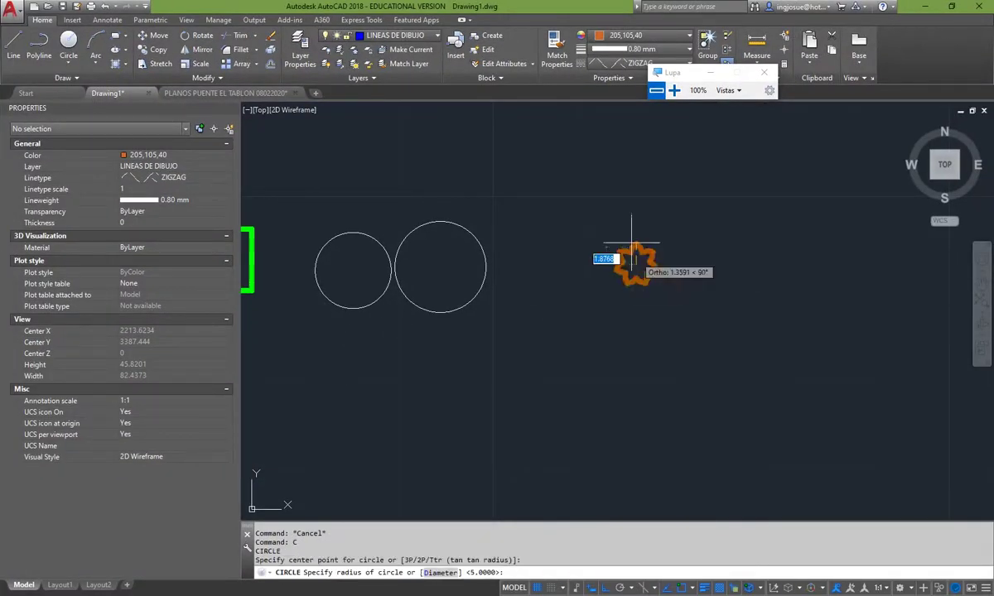
left_click(618, 187)
scroll(583, 225, "up", 2)
key("Escape")
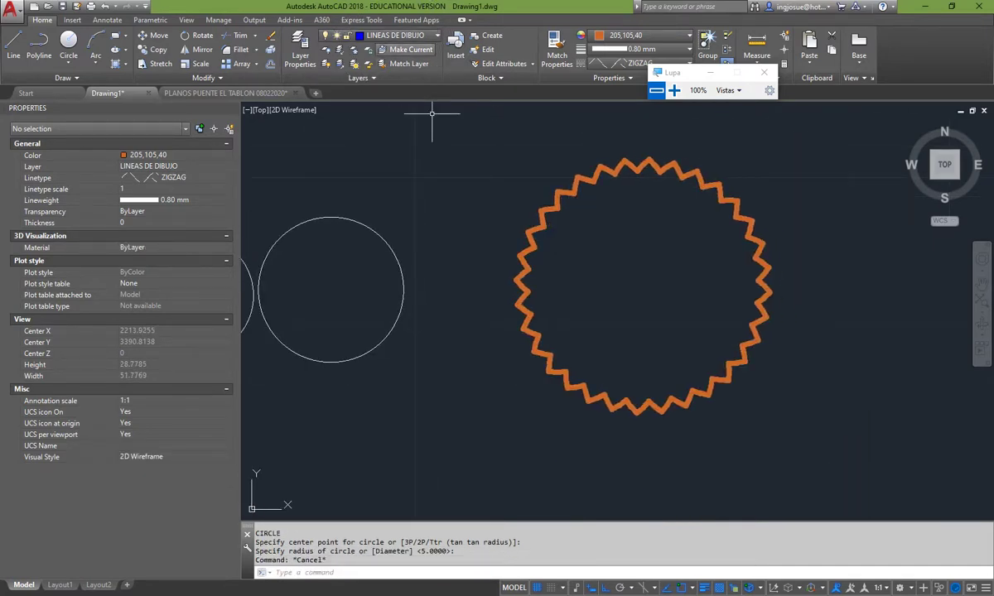
Turn the current layer LINEAS DE DIBUJO off, accepting that it is the current layer, and turn it back on.
scroll(423, 120, "down", 2)
scroll(577, 178, "down", 4)
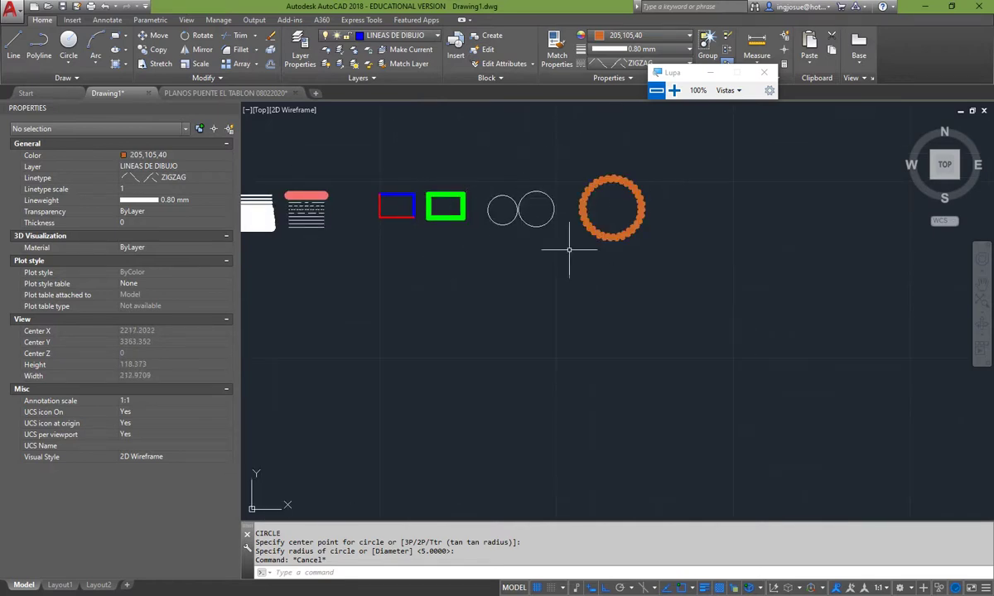
left_click(395, 36)
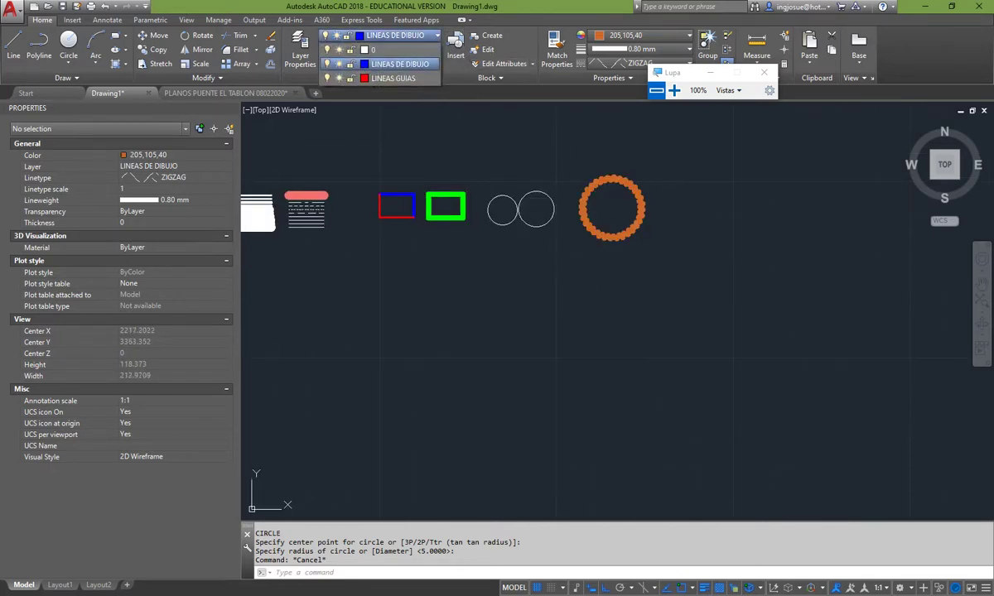
left_click(328, 64)
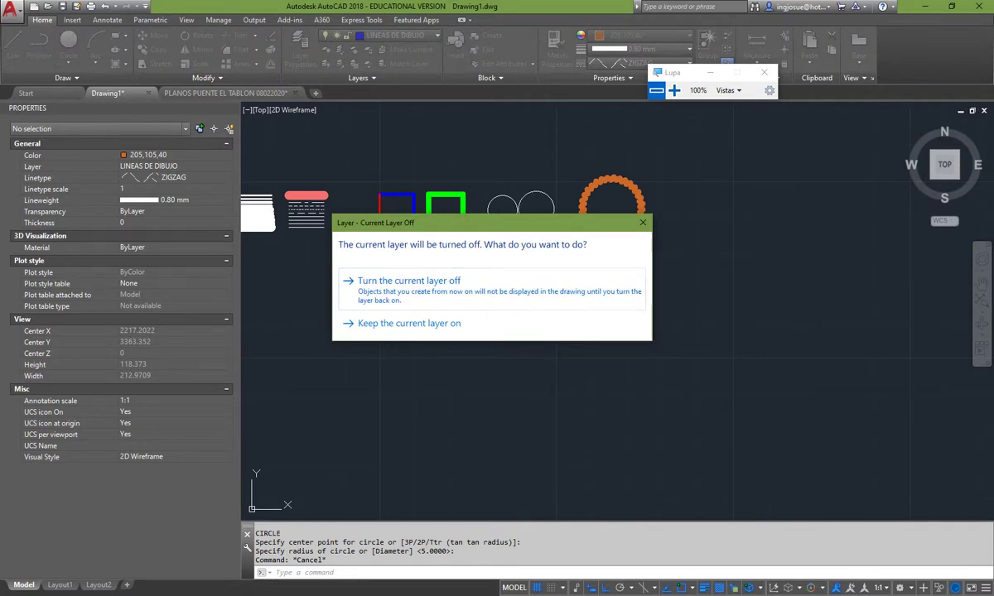
left_click(409, 281)
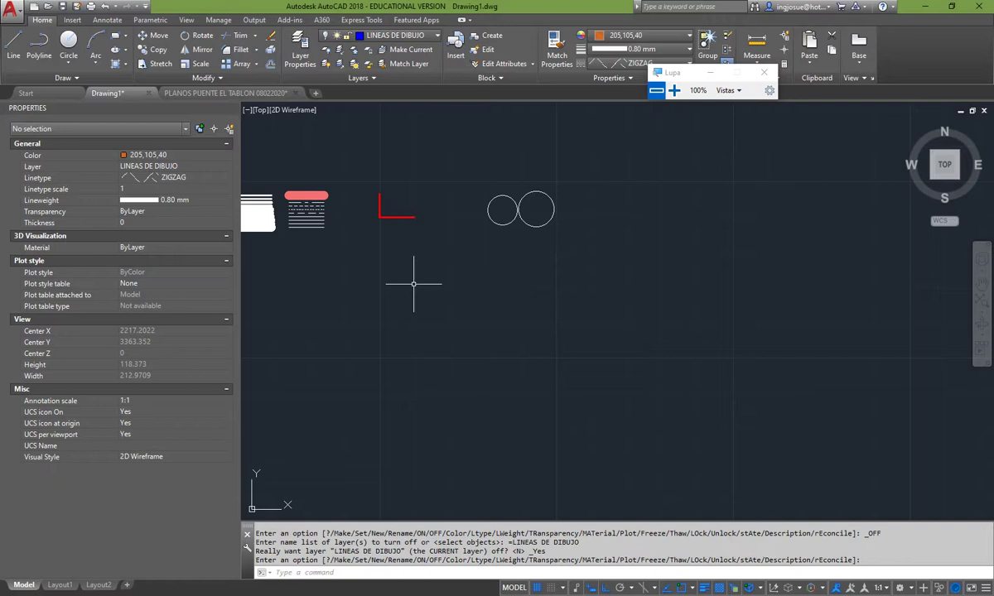
left_click(397, 35)
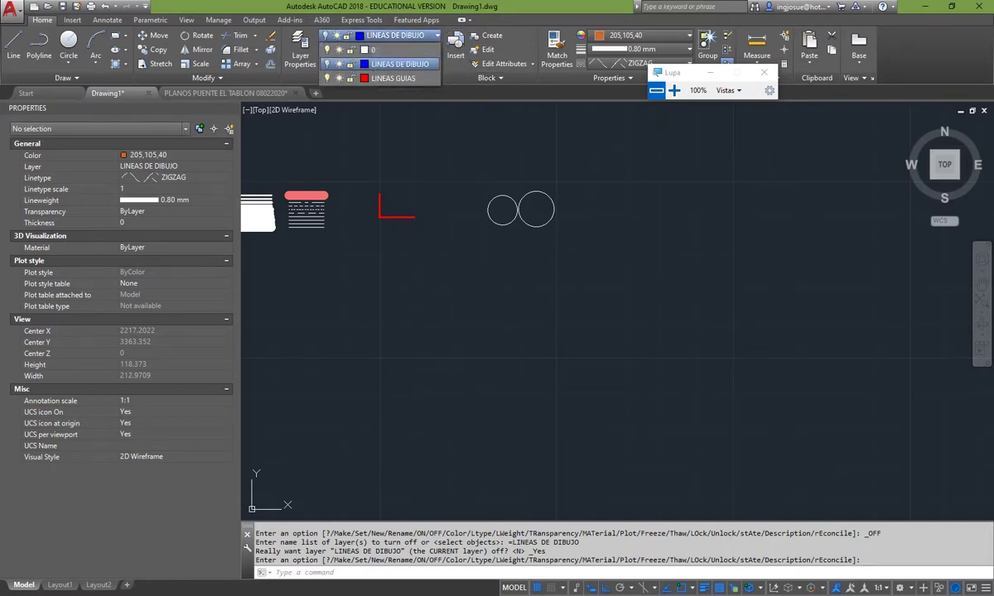
left_click(327, 64)
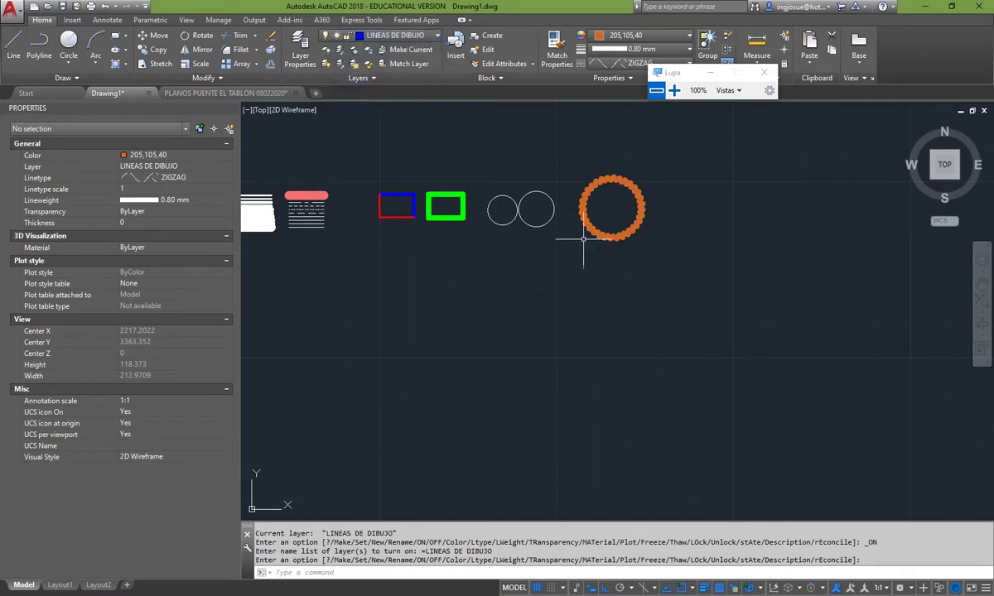
Inspect the properties of the larger white circle and clear the selection.
middle_click_drag(533, 235, 442, 263)
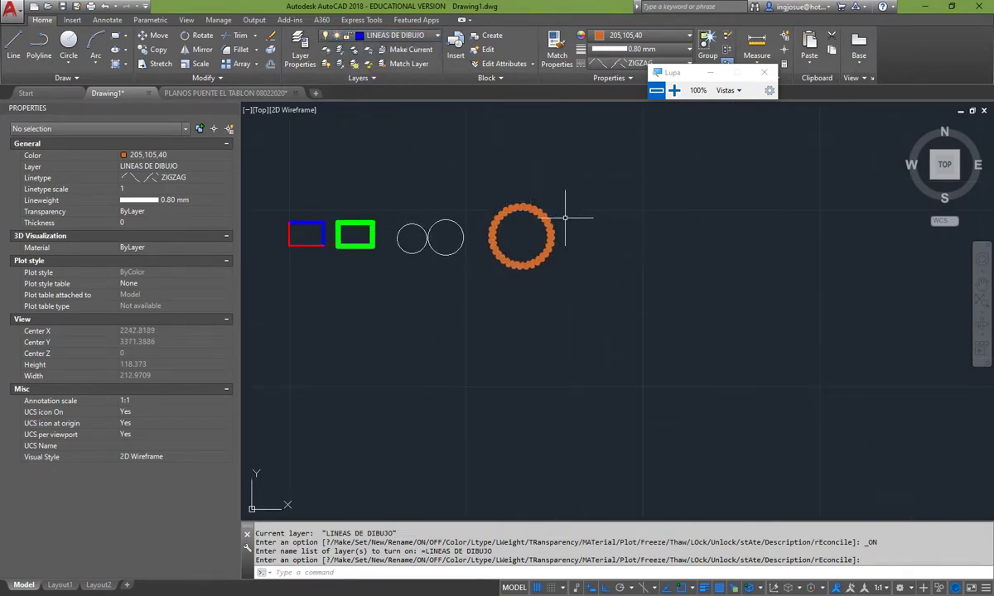
scroll(448, 228, "up", 4)
left_click(468, 249)
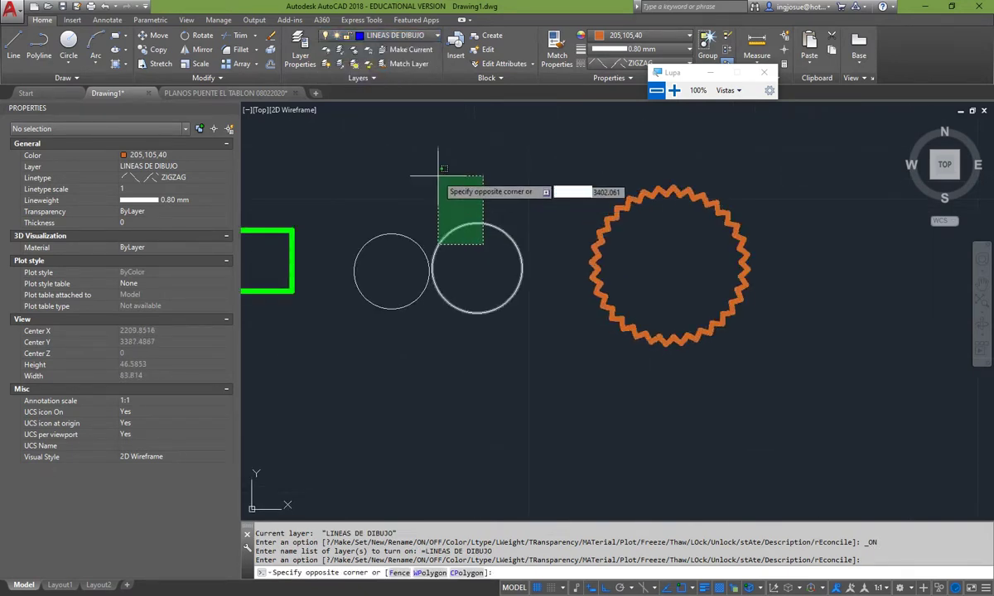
left_click(439, 167)
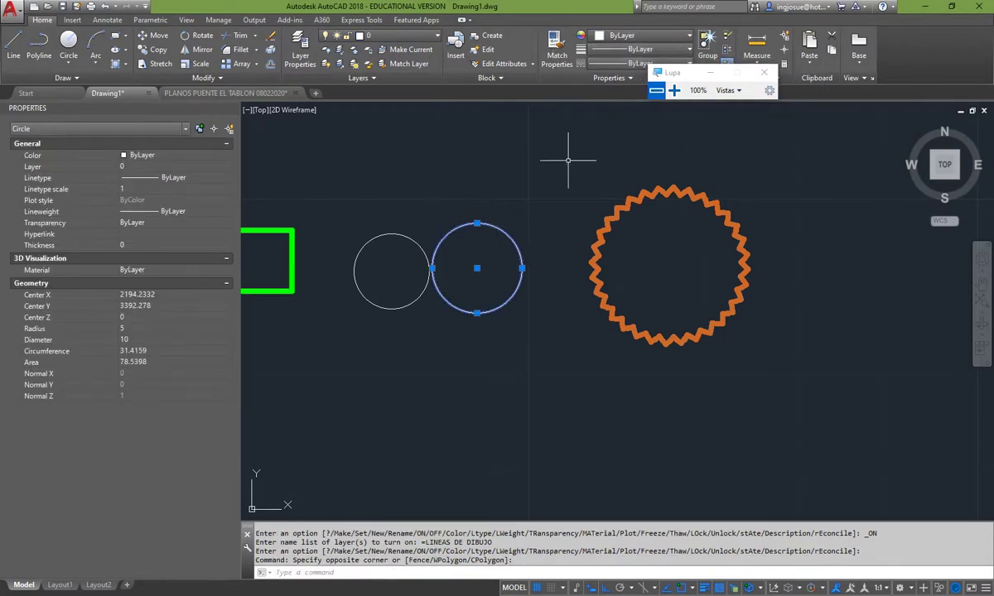
key("Escape")
mouse_move(567, 162)
middle_mouse_down()
mouse_move(504, 183)
mouse_move(521, 178)
mouse_move(492, 199)
mouse_move(451, 175)
middle_mouse_up()
key("Escape")
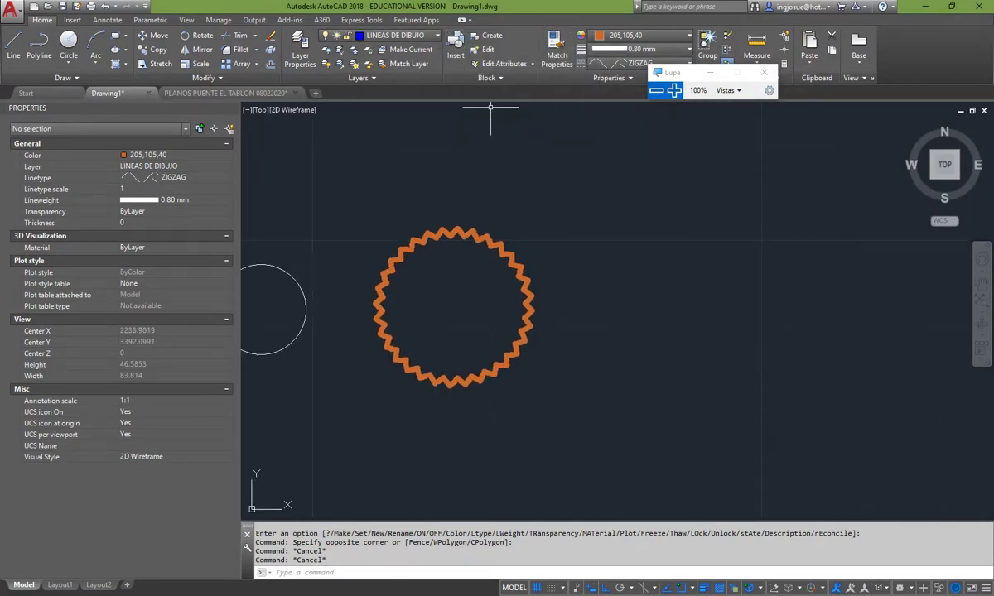
key("super+plus")
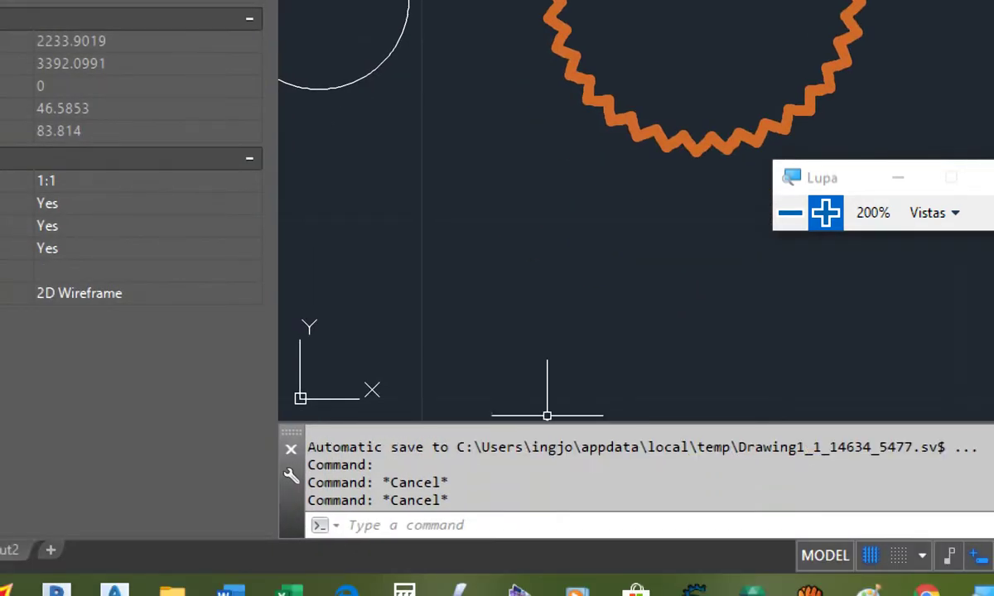
key("Escape")
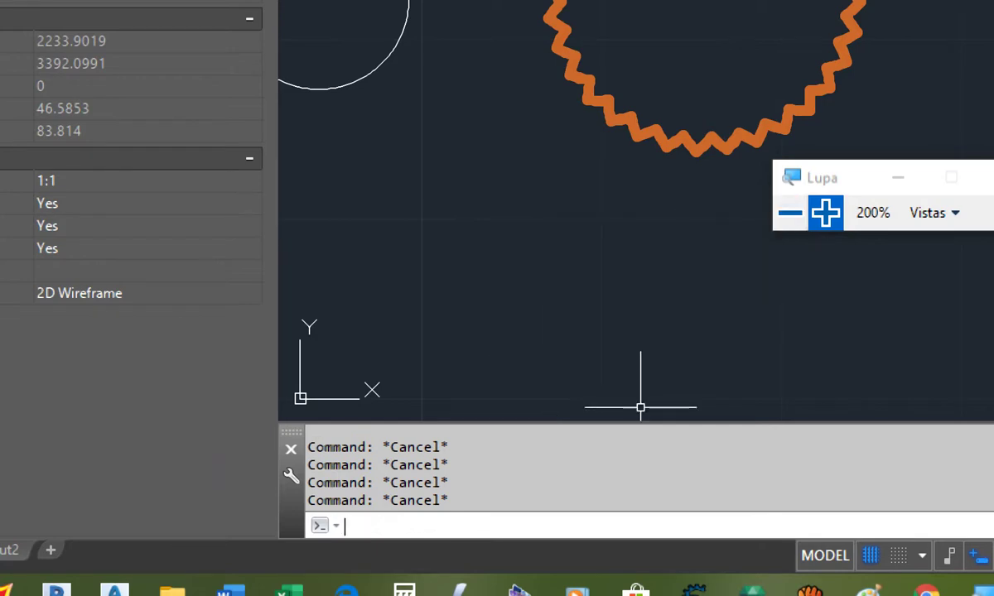
type("c")
key("Return")
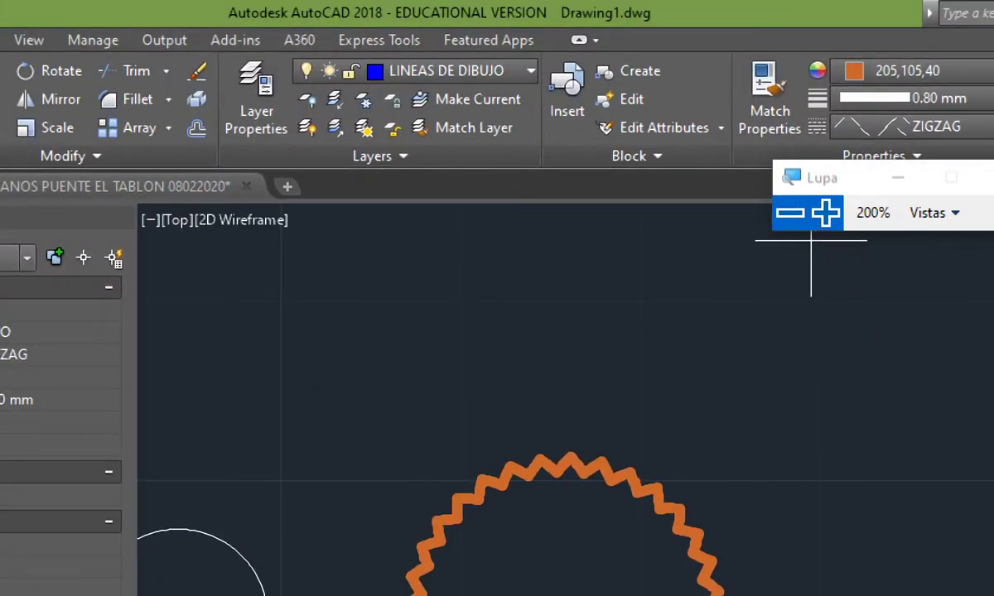
left_click(790, 213)
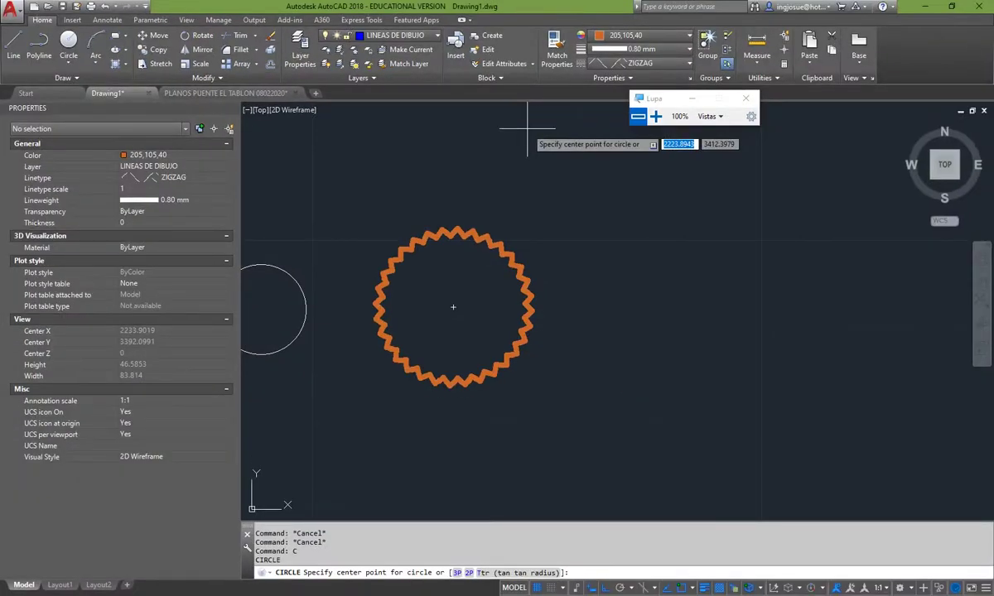
key("Escape")
key("Escape")
key("Escape")
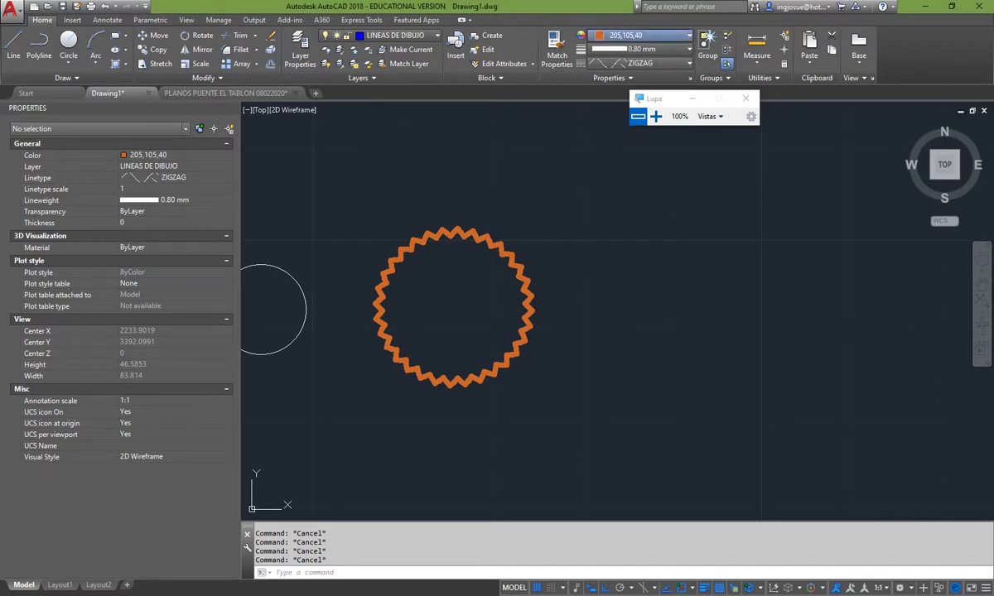
Set the current colour, lineweight and linetype for new objects back to ByLayer.
left_click(646, 34)
left_click(617, 34)
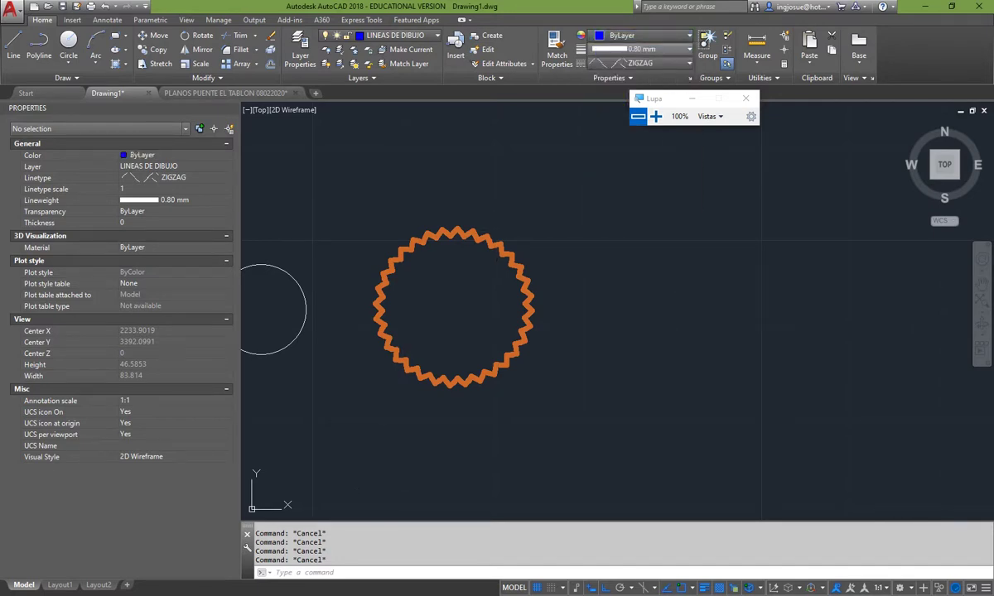
left_click(642, 49)
scroll(640, 124, "up", 6)
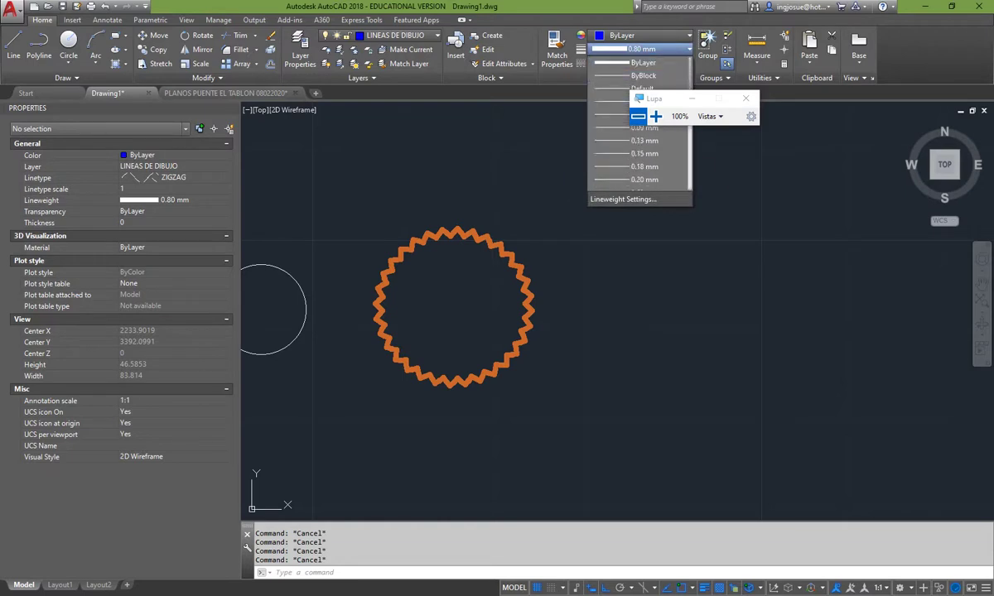
left_click(643, 62)
left_click(641, 63)
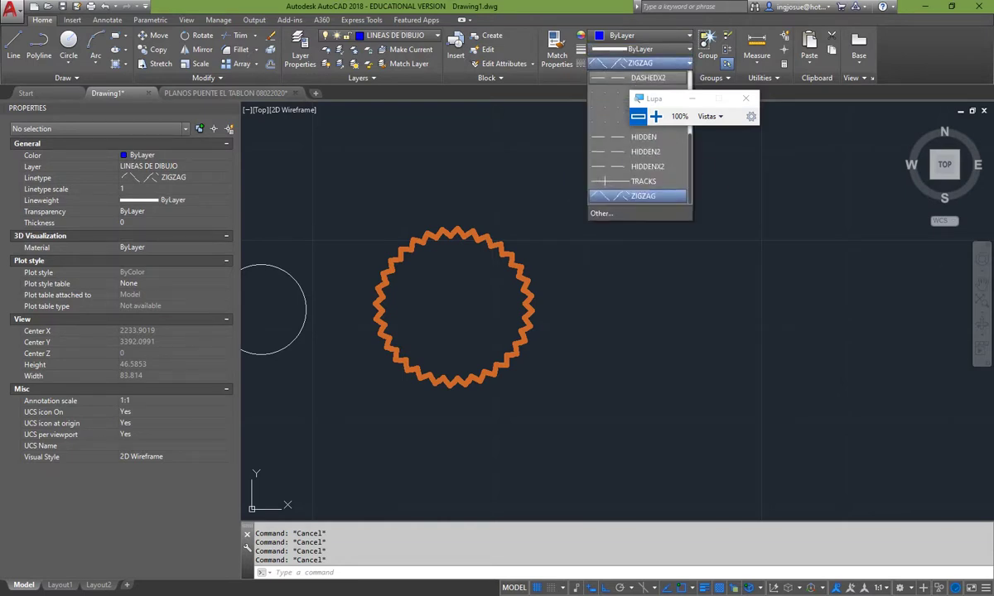
left_click(642, 78)
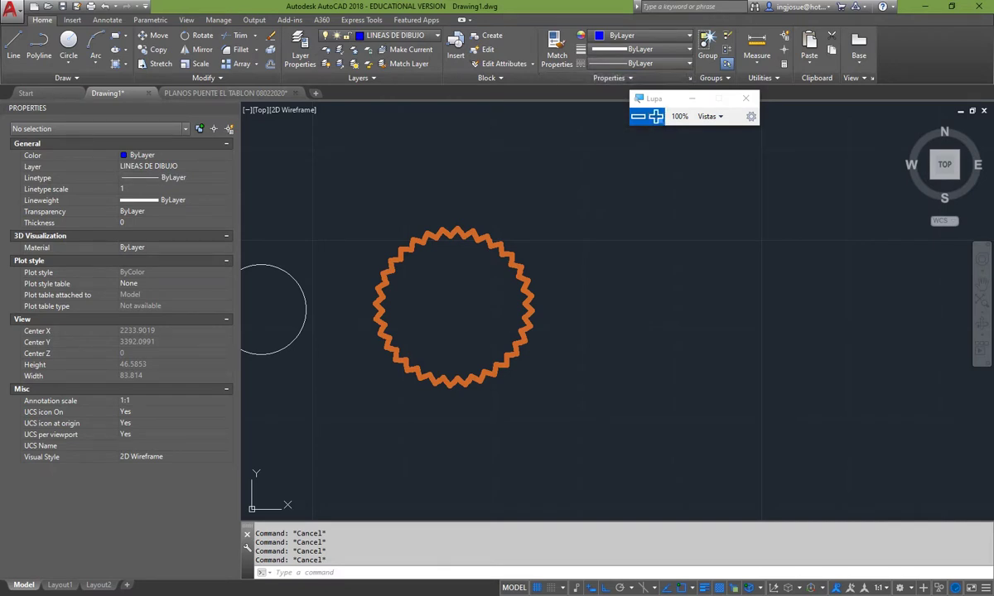
Draw a circle with ByLayer properties on LINEAS DE DIBUJO, to the right of the orange ZIGZAG circle and slightly larger than it.
type("c")
key("Return")
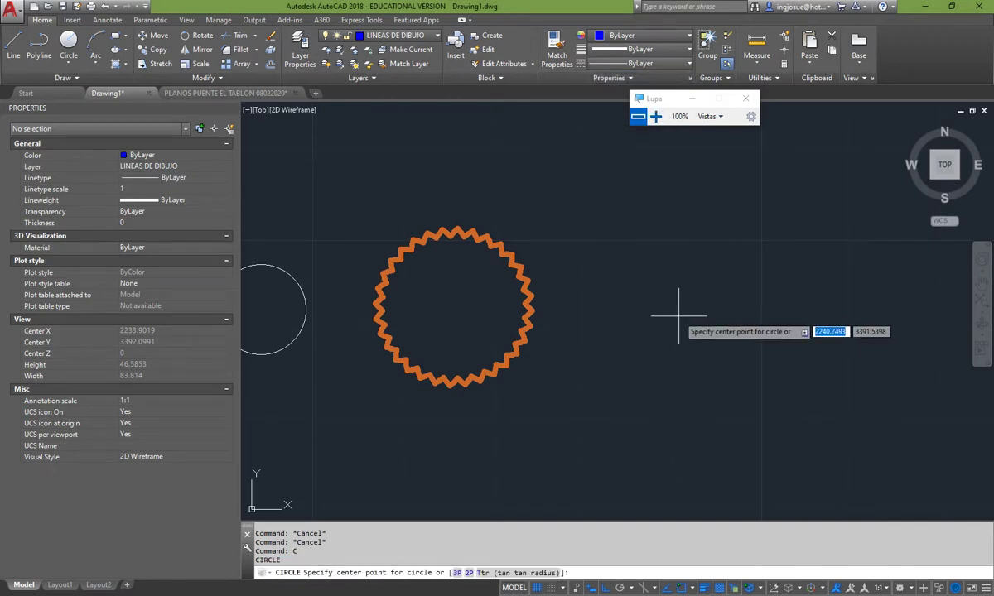
left_click(680, 316)
left_click(654, 222)
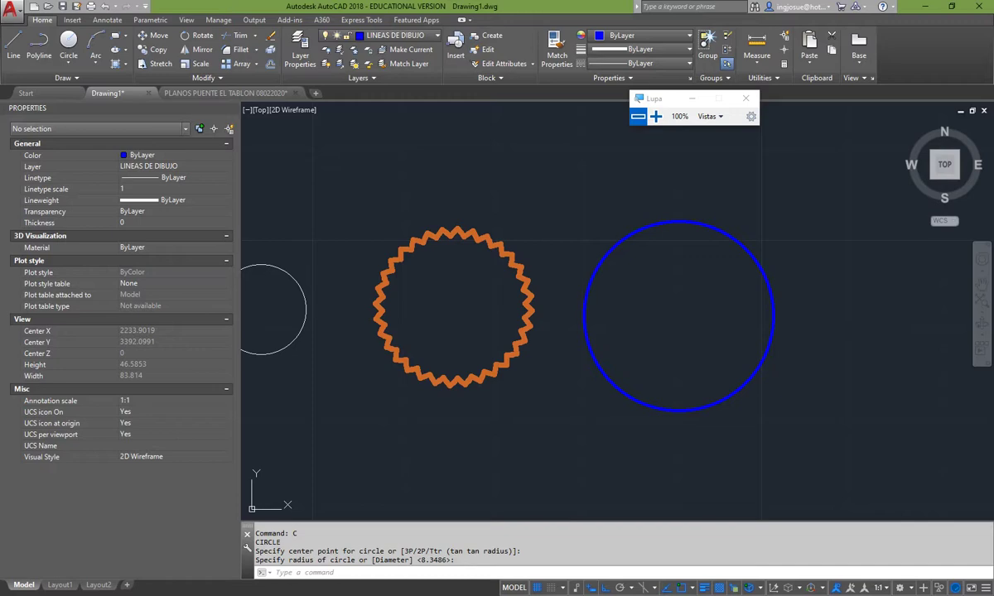
left_click(655, 116)
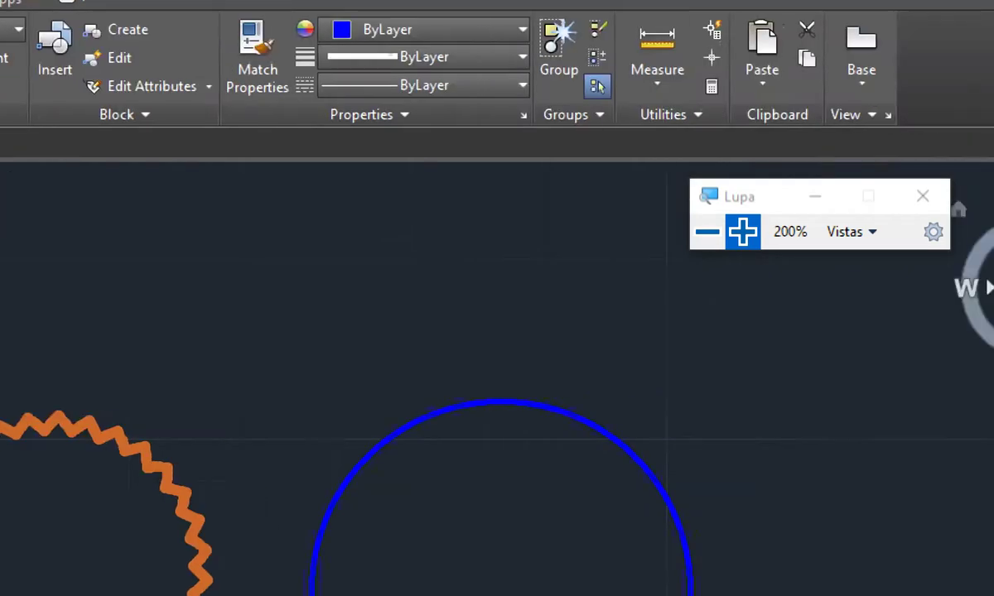
left_click(708, 232)
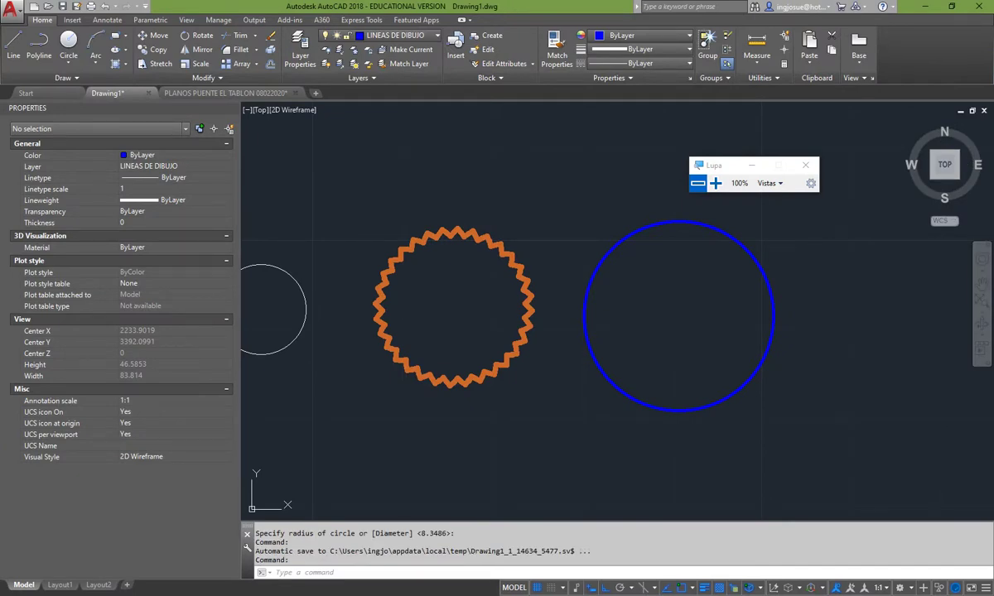
left_click(714, 183)
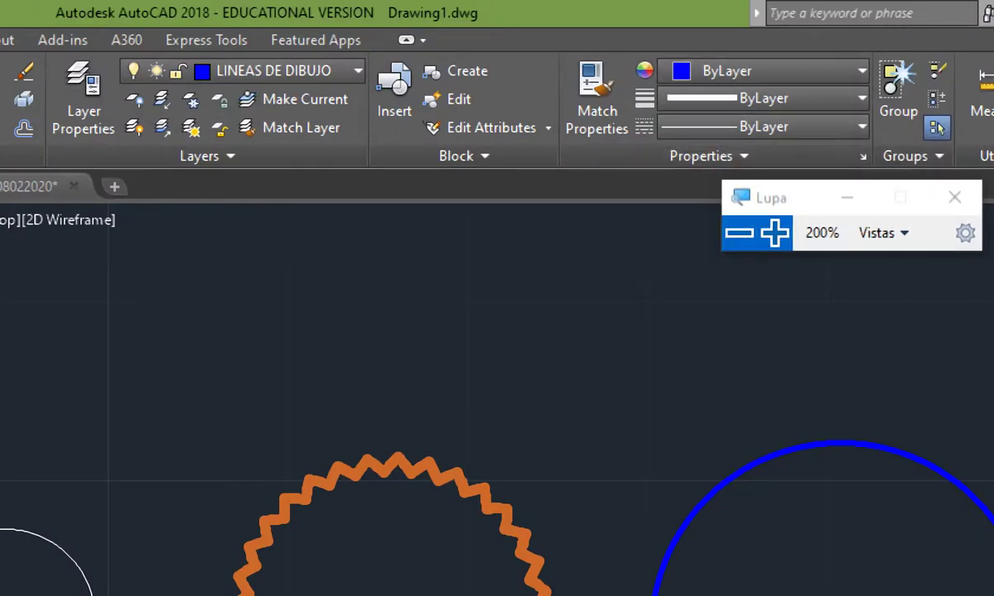
left_click(739, 233)
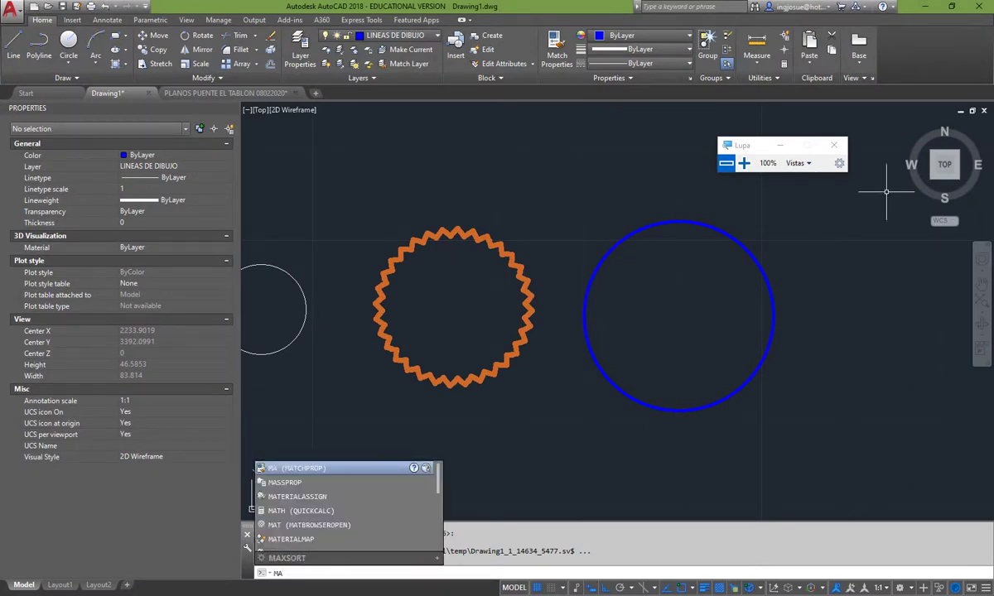
key("Down")
key("Down")
key("Down")
key("Down")
key("Down")
key("Down")
left_click(744, 164)
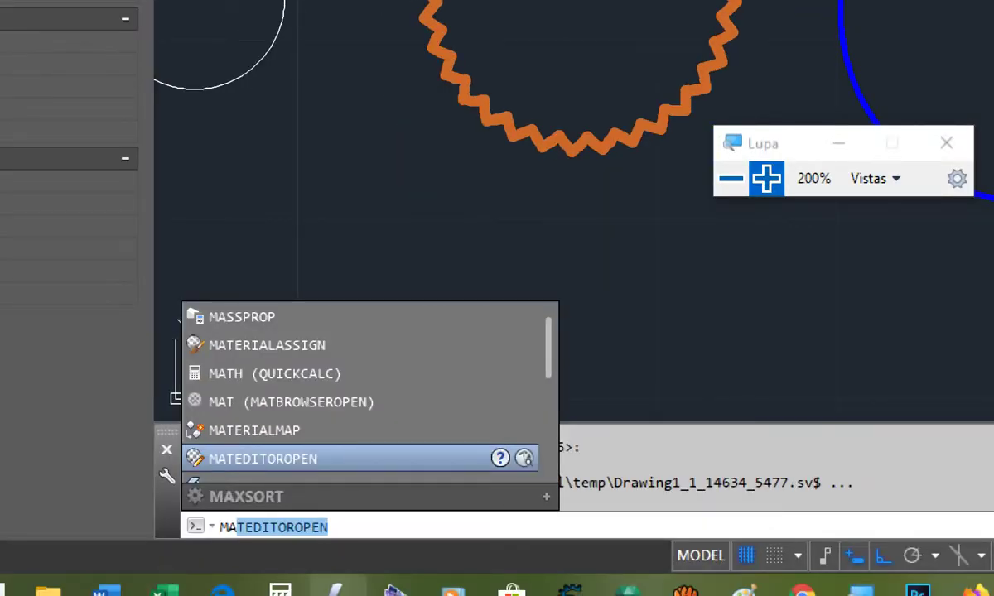
key("Return")
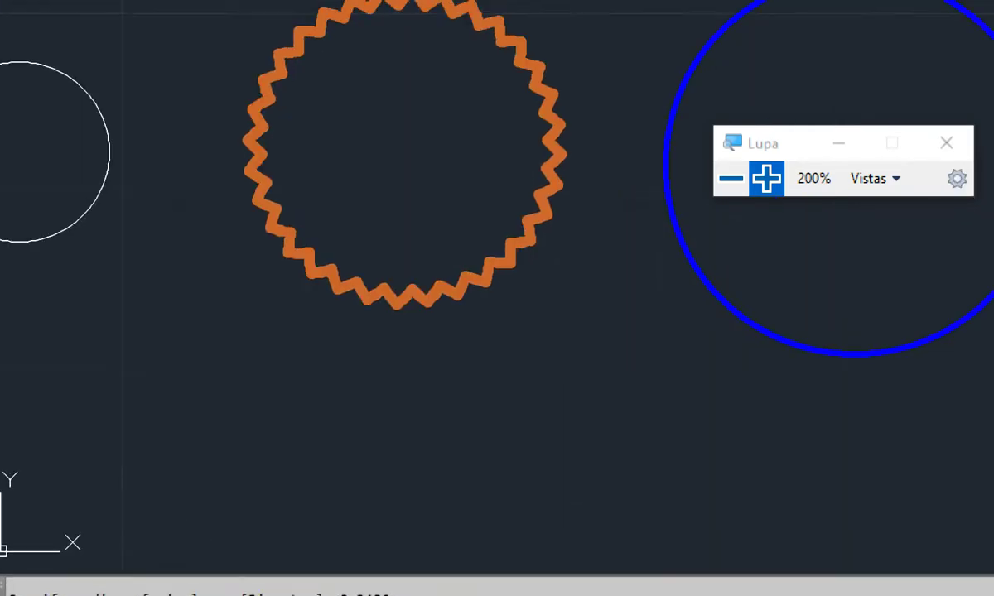
left_click(731, 178)
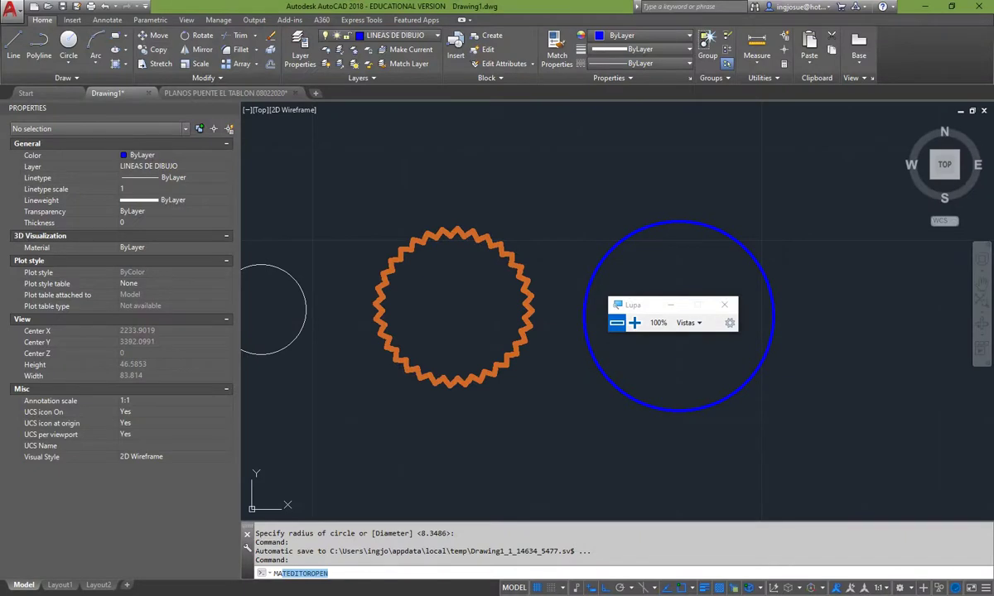
key("Escape")
key("Escape")
key("Escape")
Match the properties of the orange ZIGZAG circle onto the large blue circle with MATCHPROP.
type("MA")
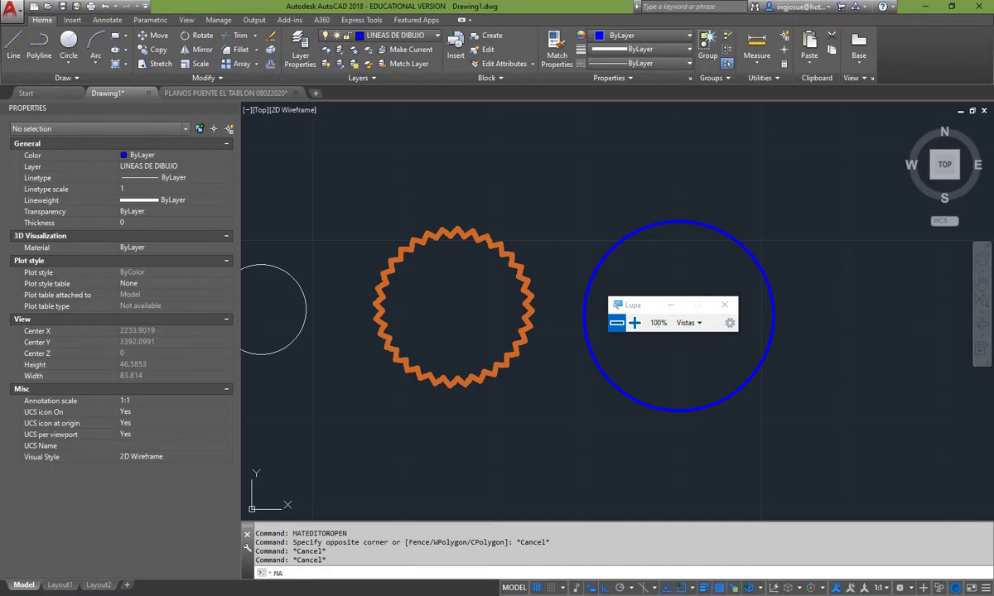
key("Return")
scroll(544, 318, "up", 2)
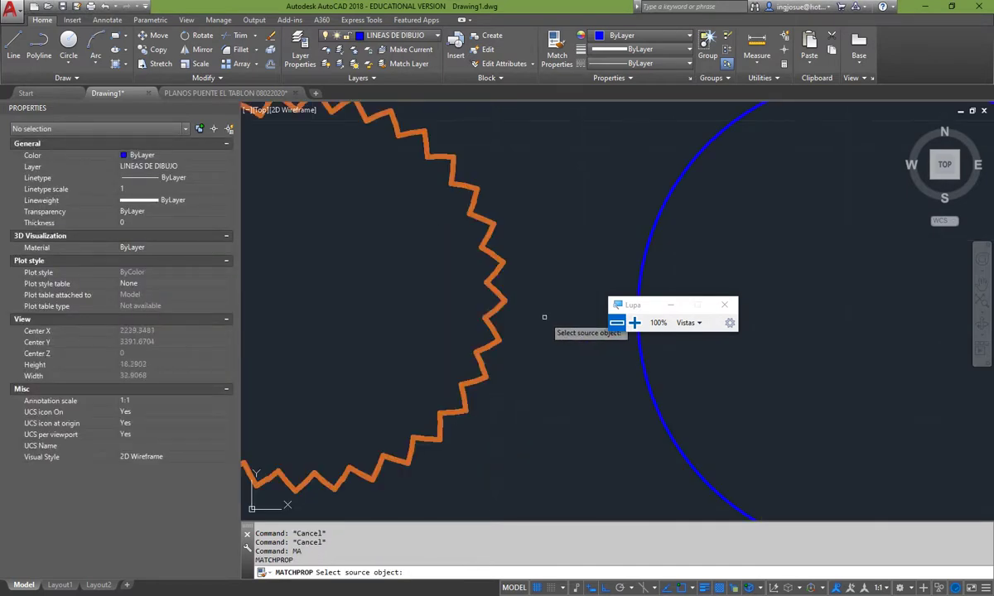
scroll(544, 317, "down", 2)
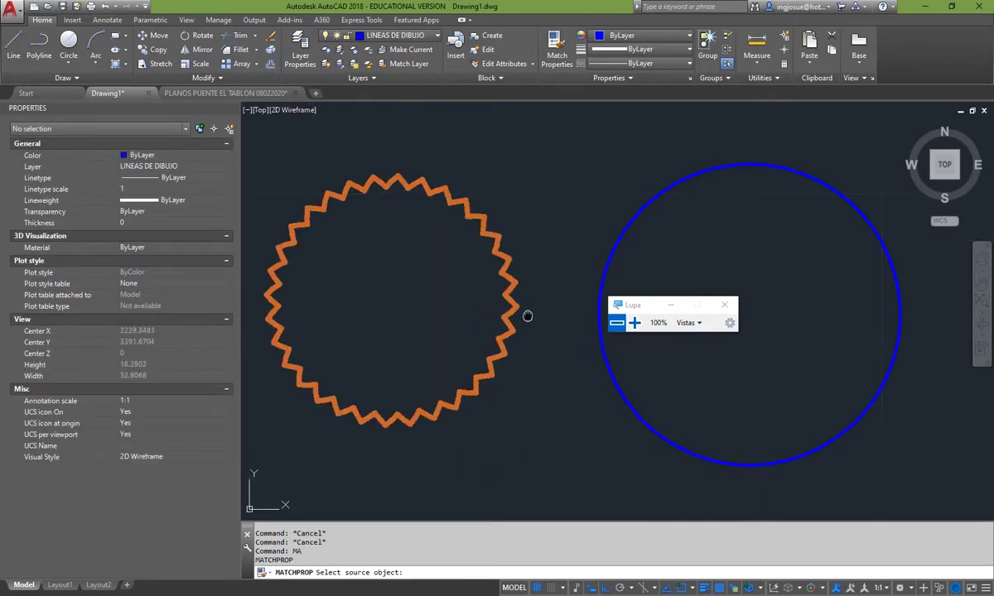
scroll(486, 257, "up", 2)
left_click(486, 269)
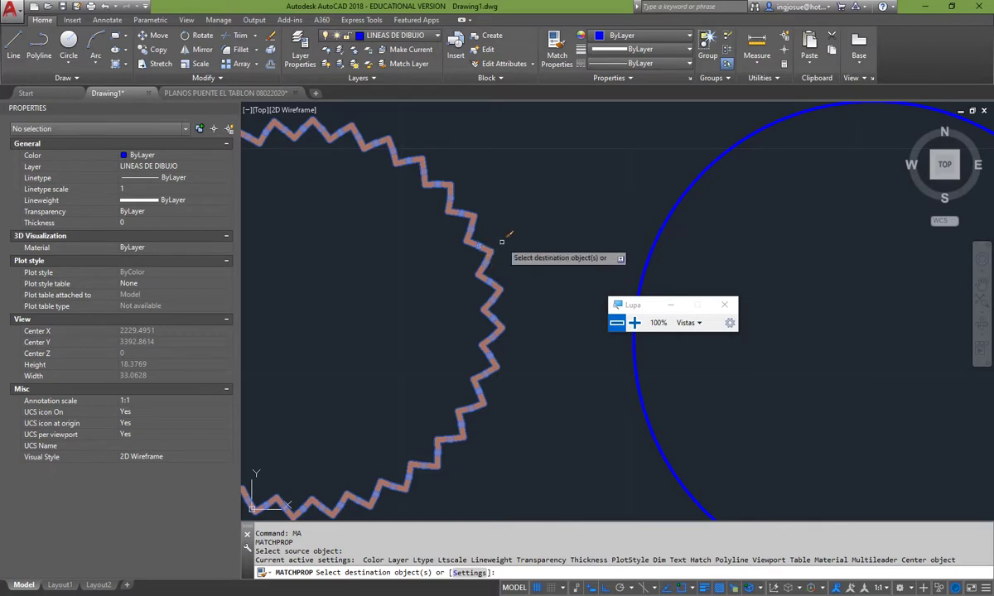
left_click(668, 221)
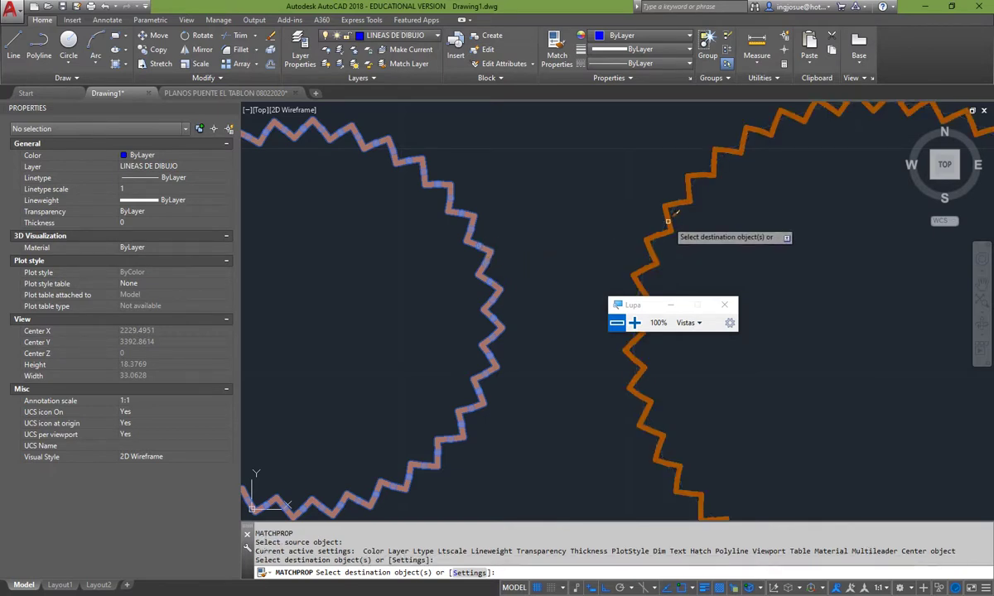
Apply the same matched orange ZIGZAG properties to the two small white circles and end Match Properties.
scroll(599, 271, "down", 6)
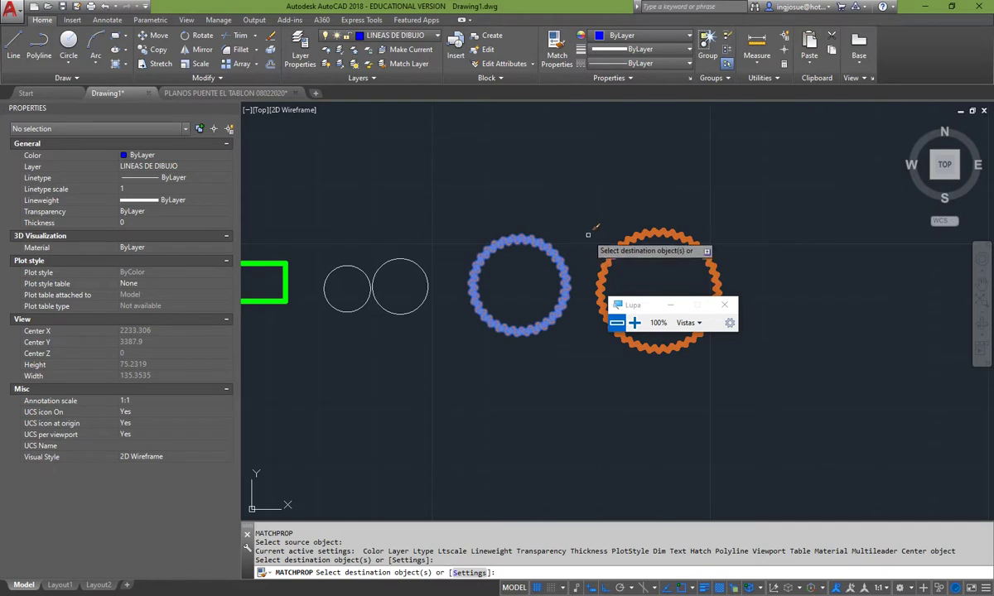
left_click(412, 261)
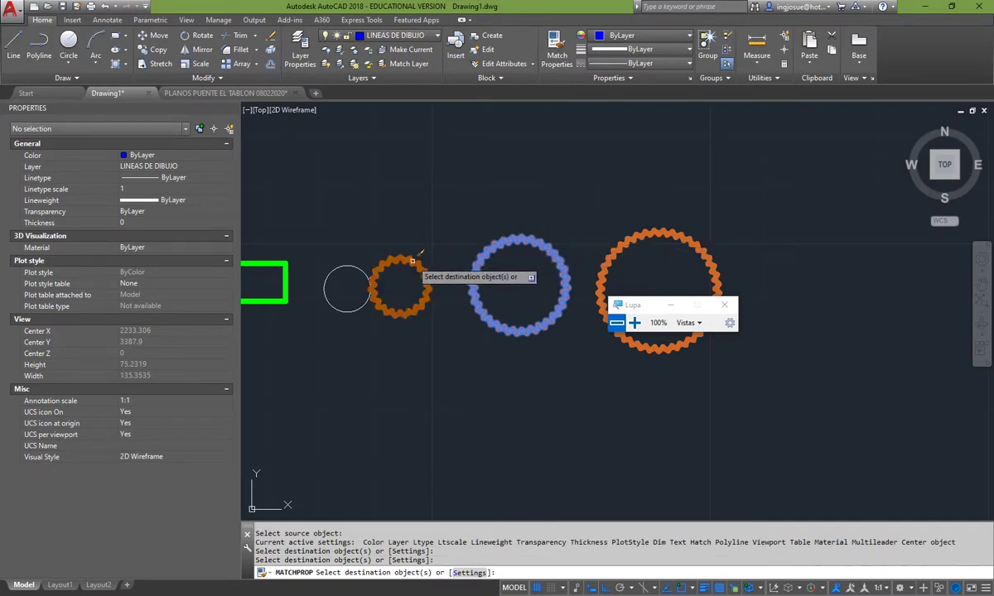
left_click(331, 265)
key("Escape")
key("Escape")
key("Escape")
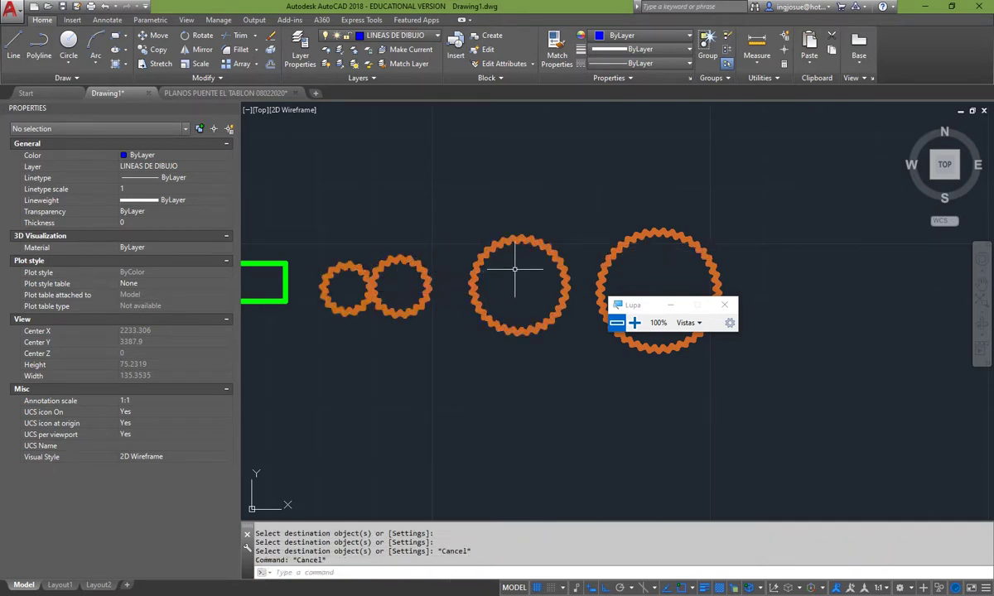
Select the orange circle used as the source and examine its layer, colour, lineweight and linetype alongside the matched circles.
left_click(475, 250)
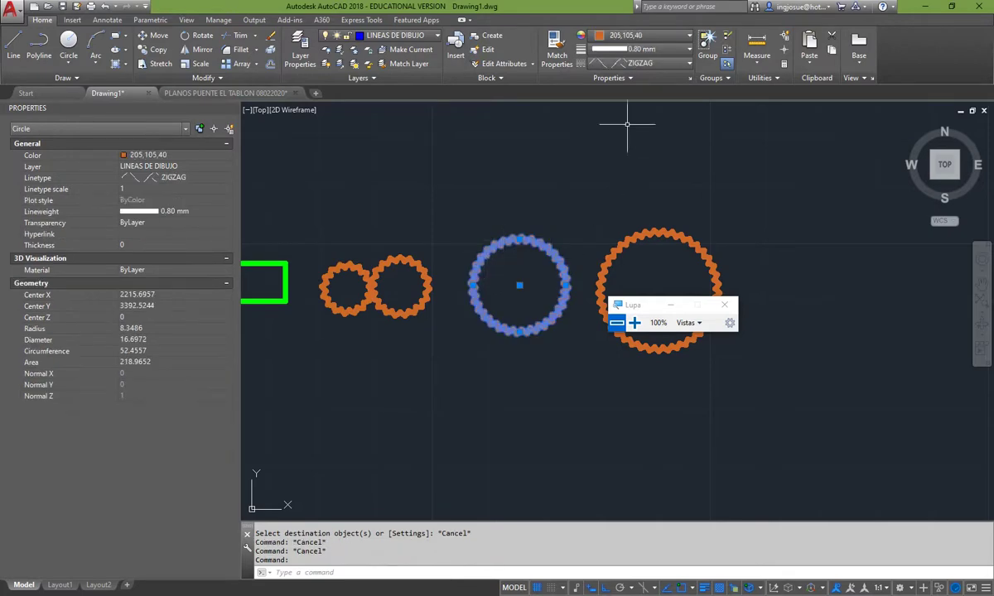
left_click(635, 323)
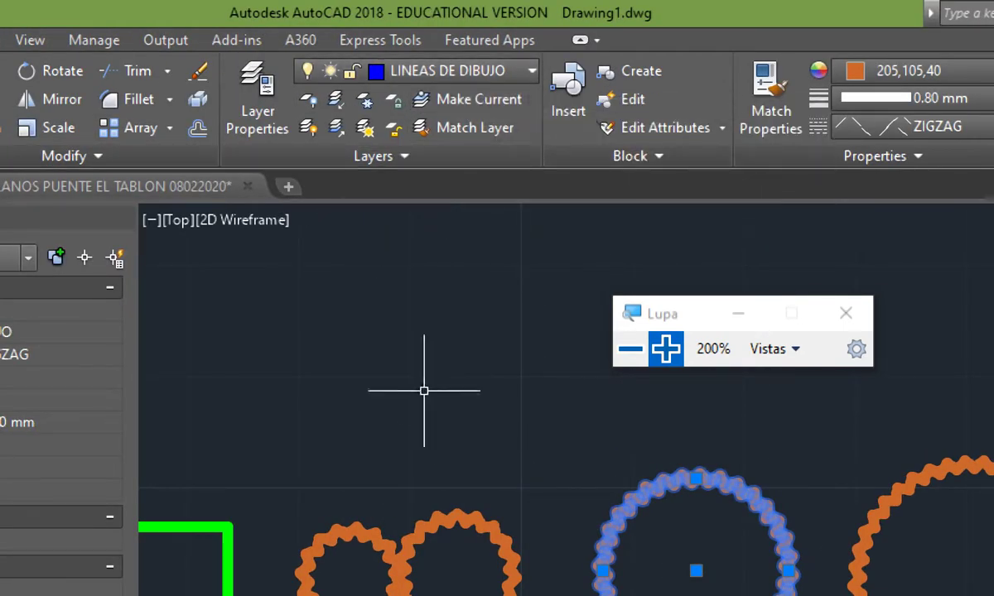
scroll(383, 512, "down", 4)
middle_click_drag(396, 497, 500, 427)
scroll(442, 463, "up", 2)
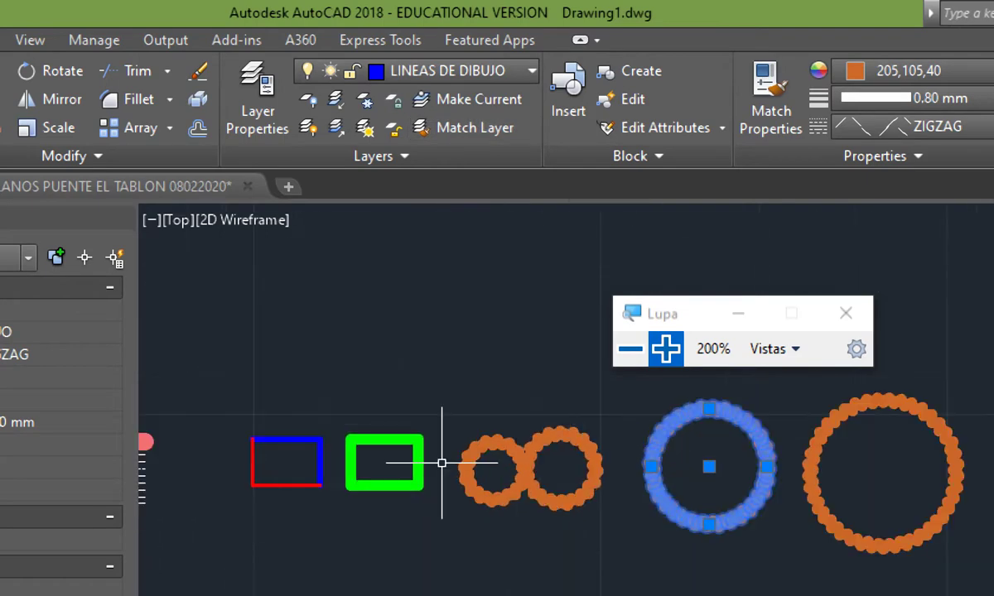
left_click(630, 349)
scroll(416, 213, "up", 3)
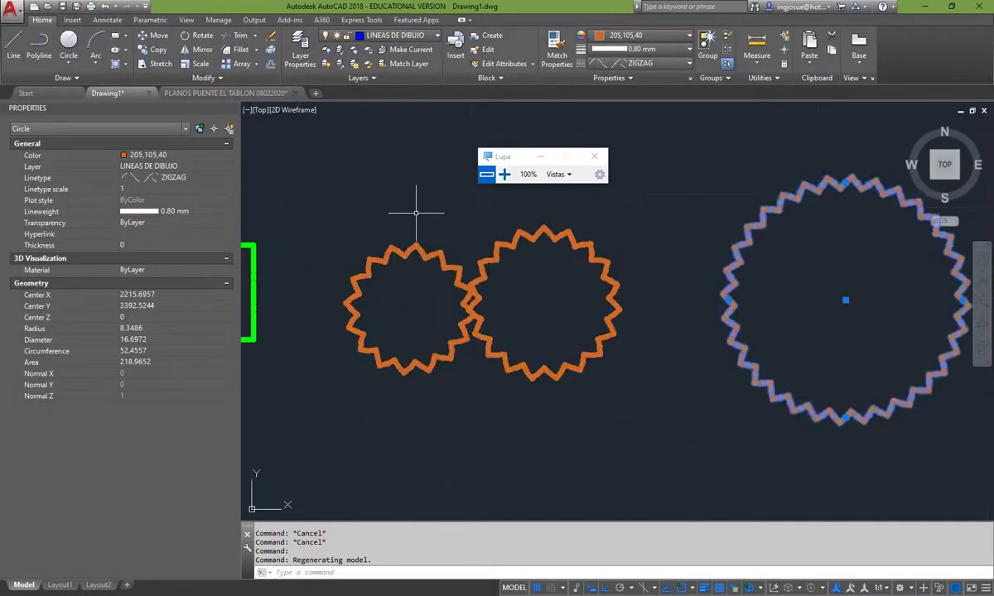
middle_click_drag(416, 213, 350, 212)
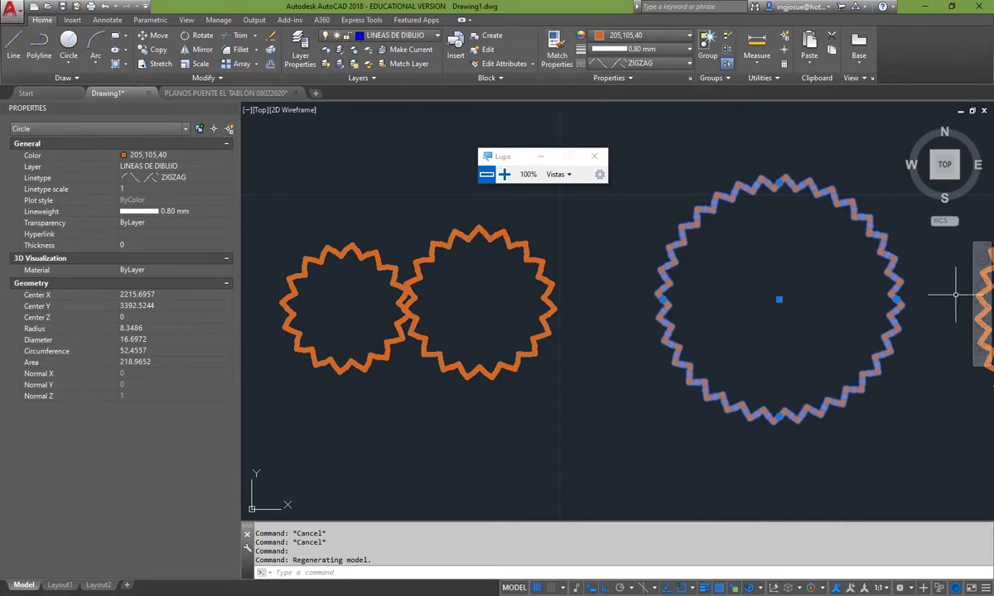
middle_click_drag(601, 265, 982, 284)
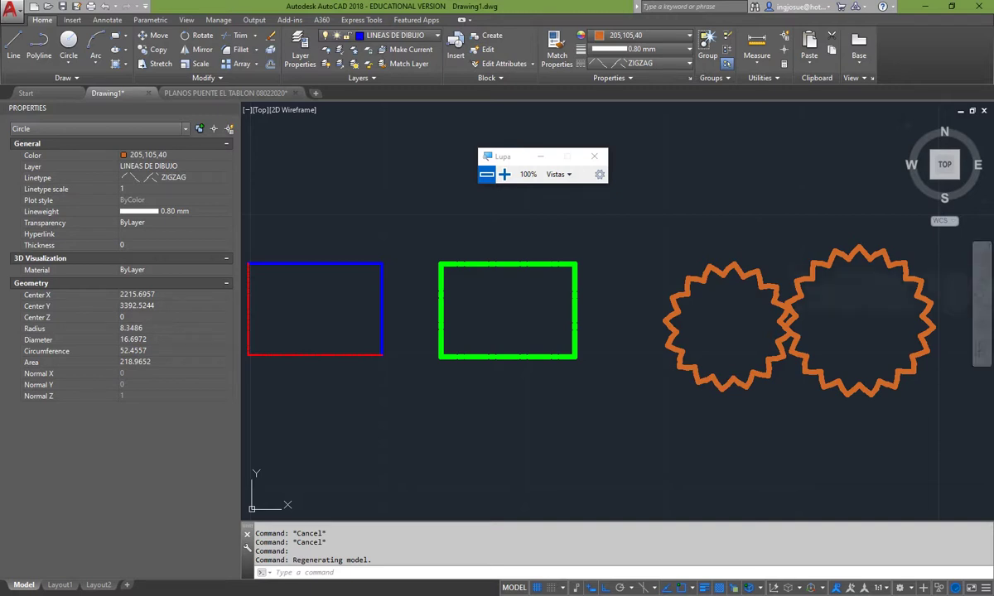
scroll(737, 240, "down", 4)
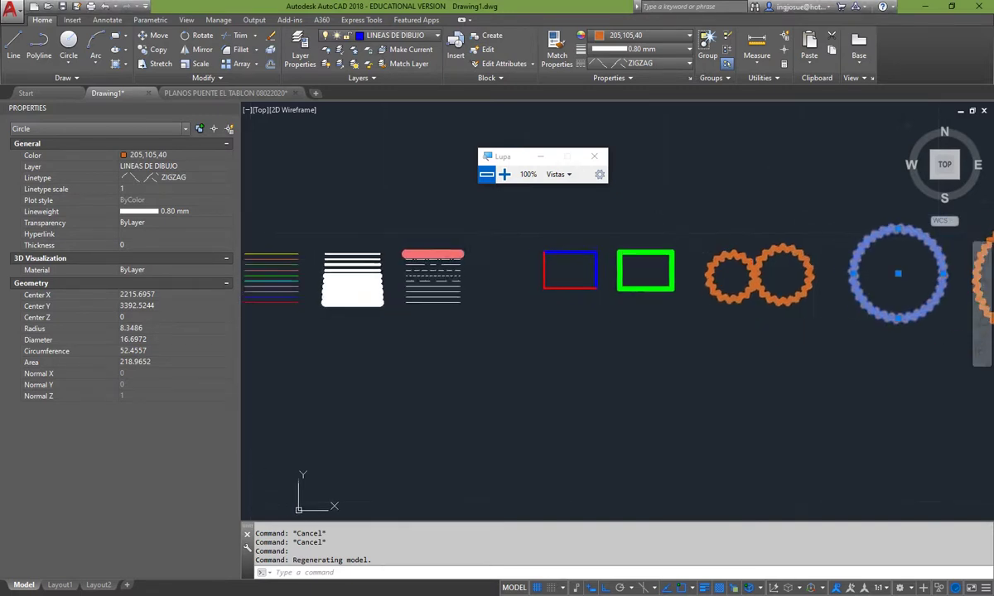
scroll(675, 259, "up", 6)
scroll(639, 259, "down", 2)
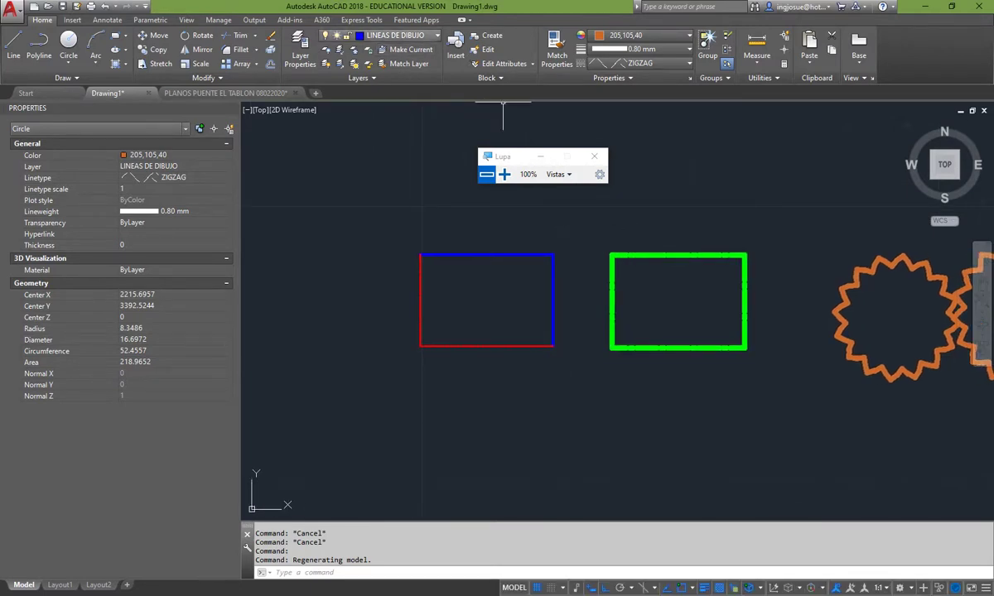
left_click(395, 35)
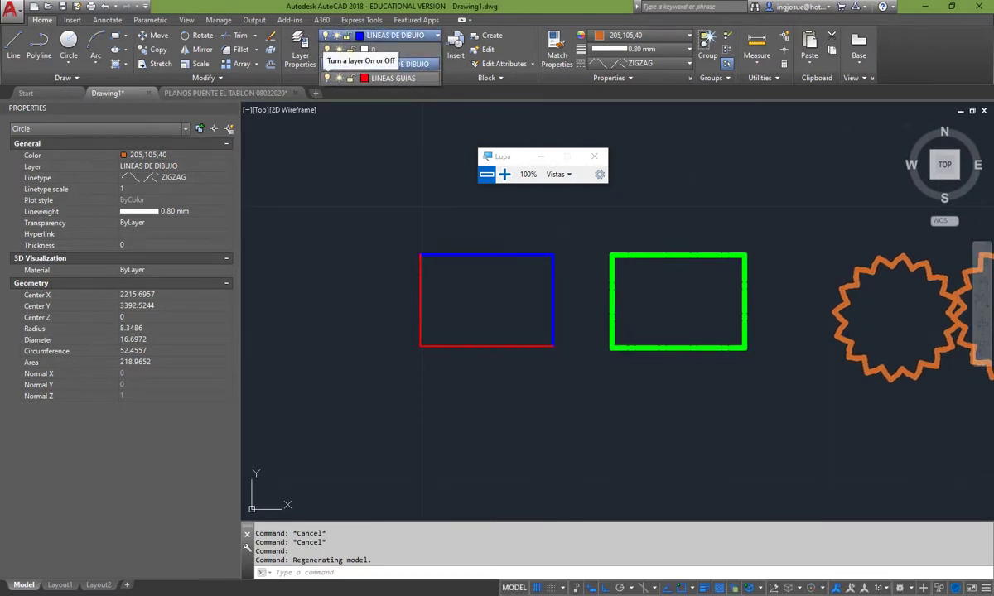
left_click(327, 64)
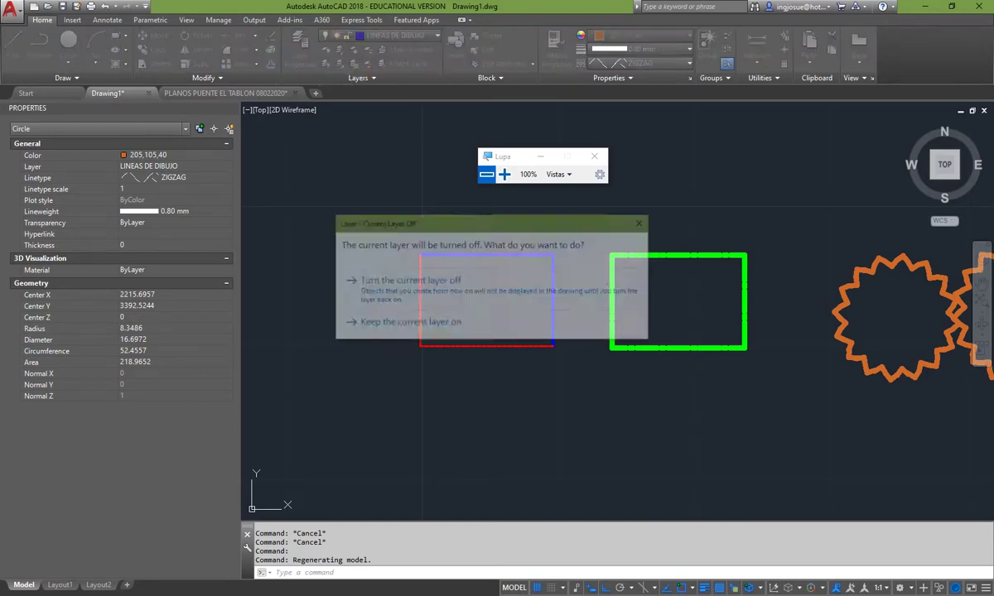
left_click(644, 223)
Lock the LINEAS DE DIBUJO layer.
left_click(396, 35)
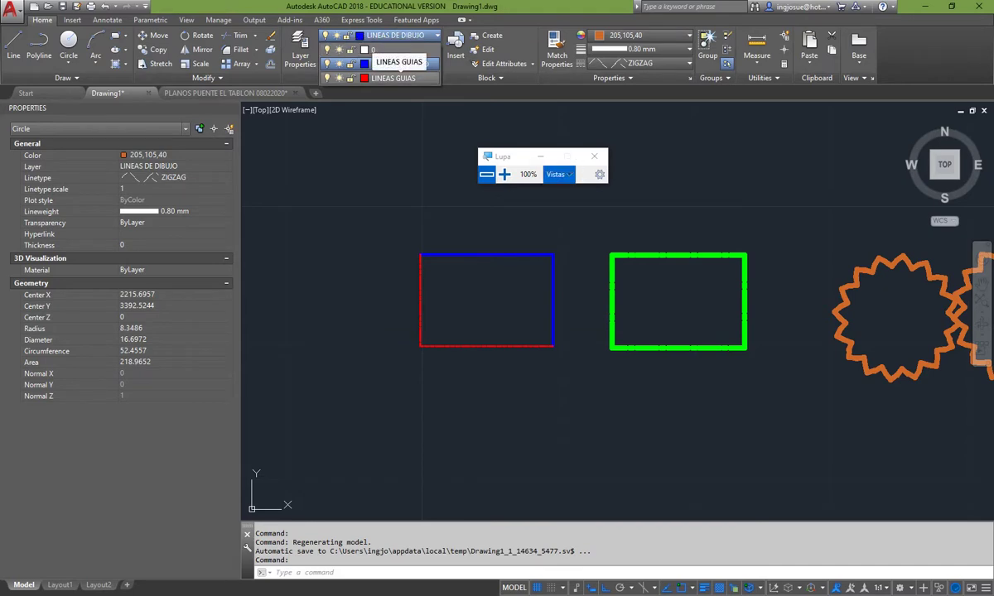
left_click(504, 174)
left_click(464, 70)
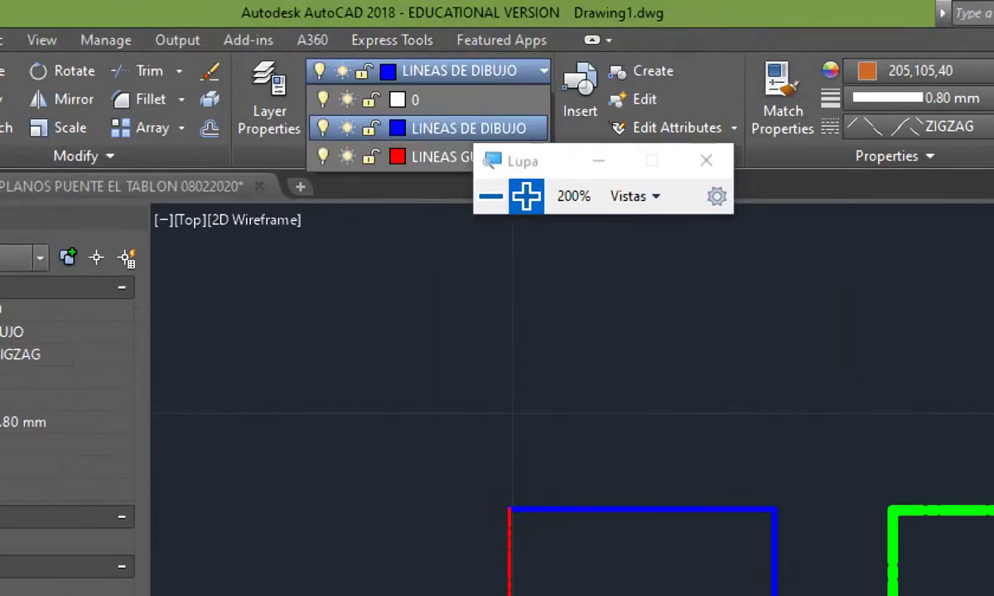
left_click(368, 128)
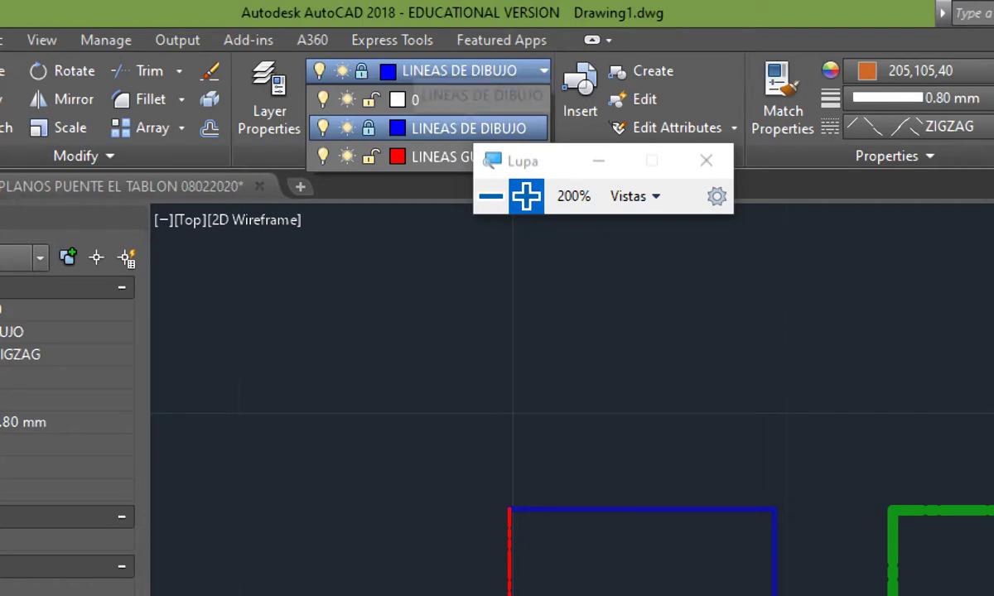
left_click(491, 196)
middle_click_drag(498, 178, 371, 170)
middle_click_drag(462, 197, 376, 195)
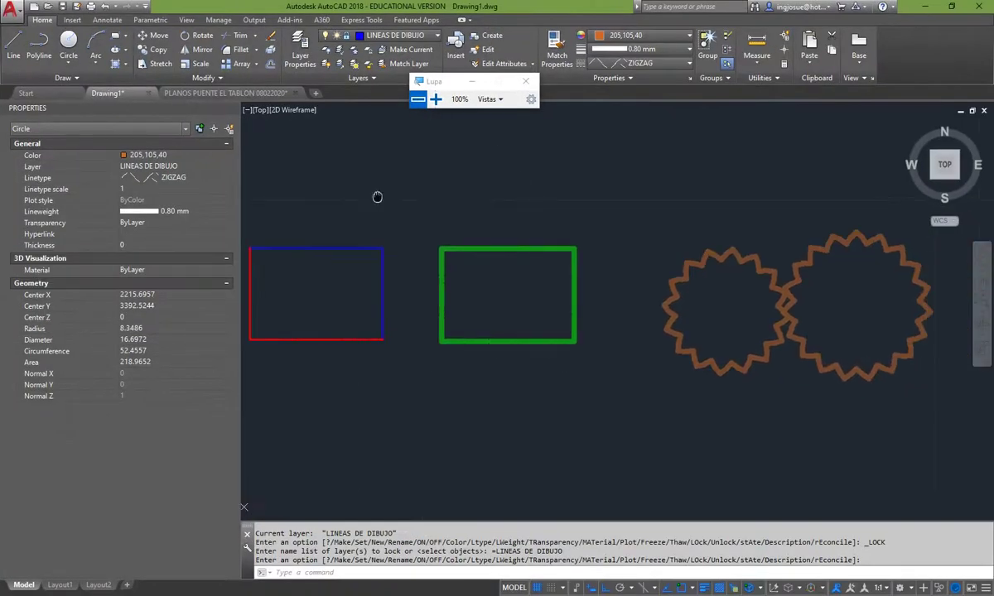
Try to move the green rectangle on the locked LINEAS DE DIBUJO layer with the Move command.
left_click(487, 267)
left_click(460, 223)
key("Escape")
left_click(505, 264)
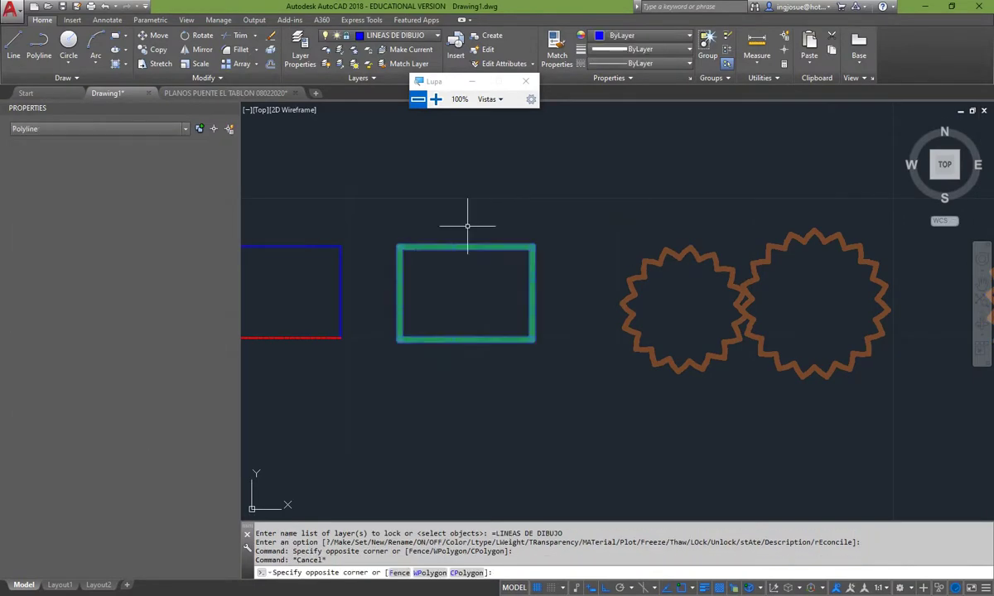
left_click(466, 226)
left_click(495, 278)
left_click(469, 230)
key("Escape")
left_click(506, 272)
left_click(457, 220)
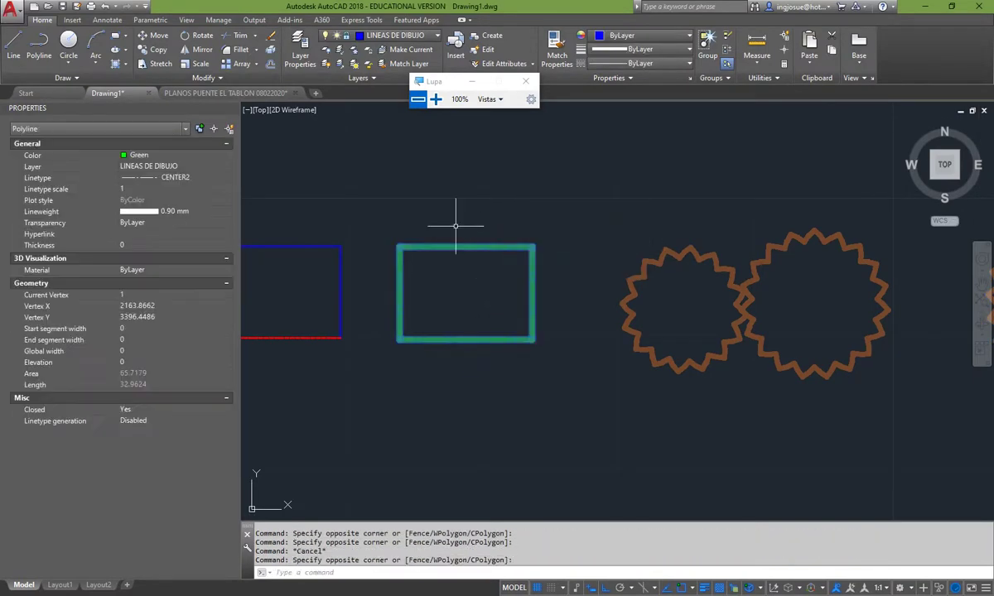
type("M")
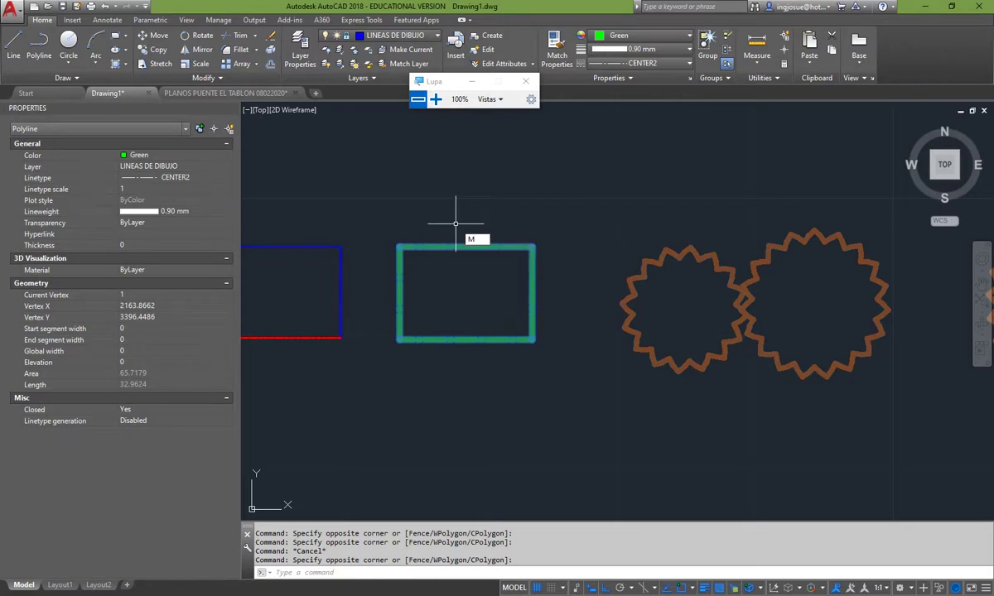
key("Return")
left_click(438, 266)
left_click(394, 209)
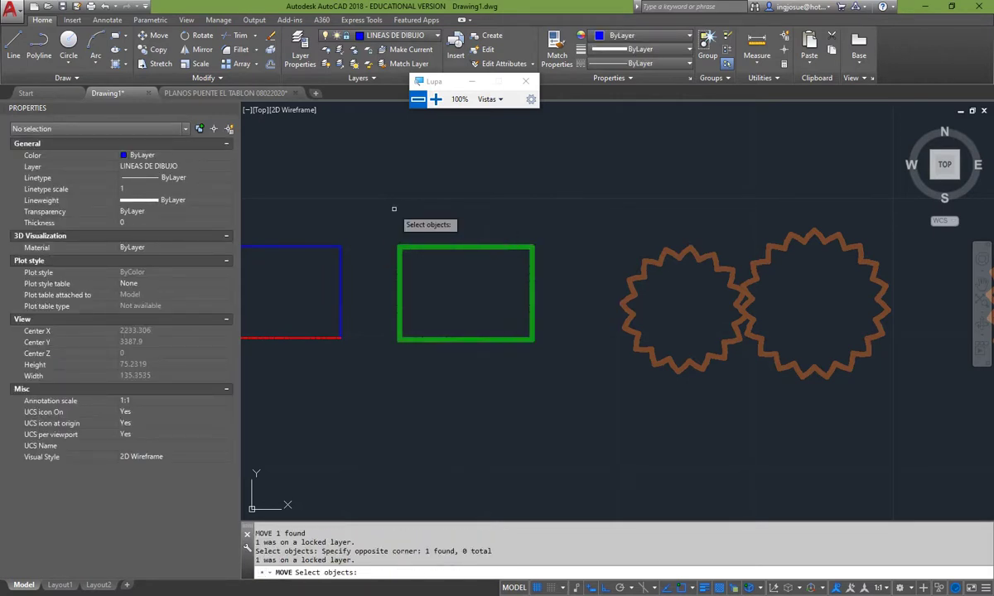
key("Return")
left_click(405, 245)
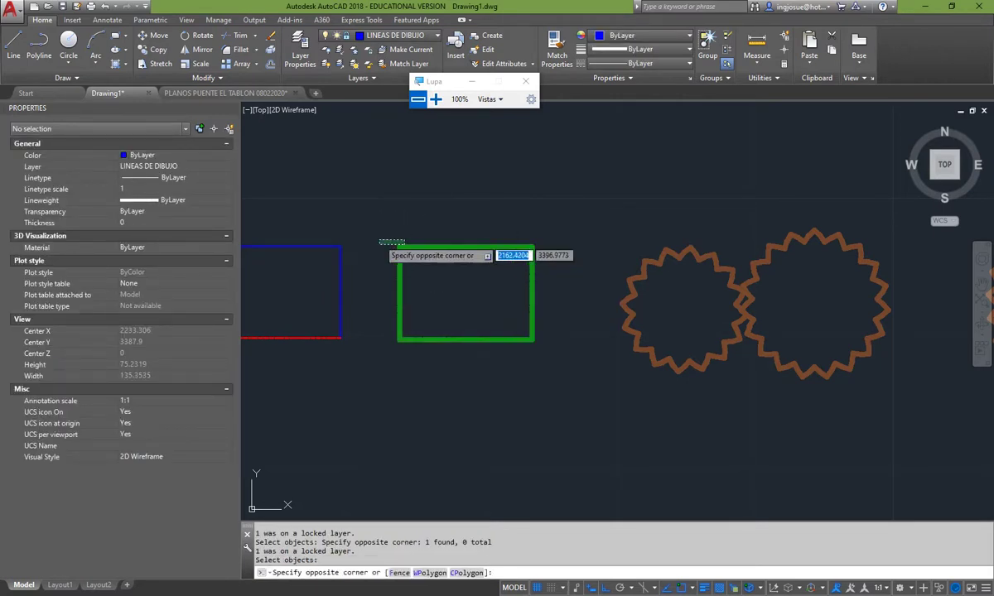
left_click(381, 237)
left_click(438, 258)
left_click(382, 202)
key("Escape")
left_click(451, 259)
left_click(413, 222)
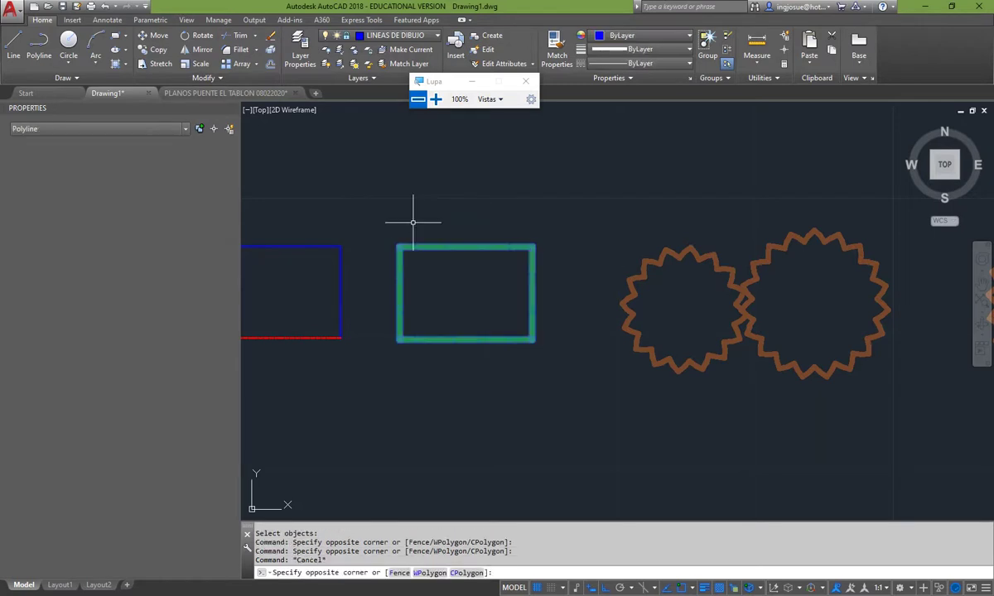
key("Escape")
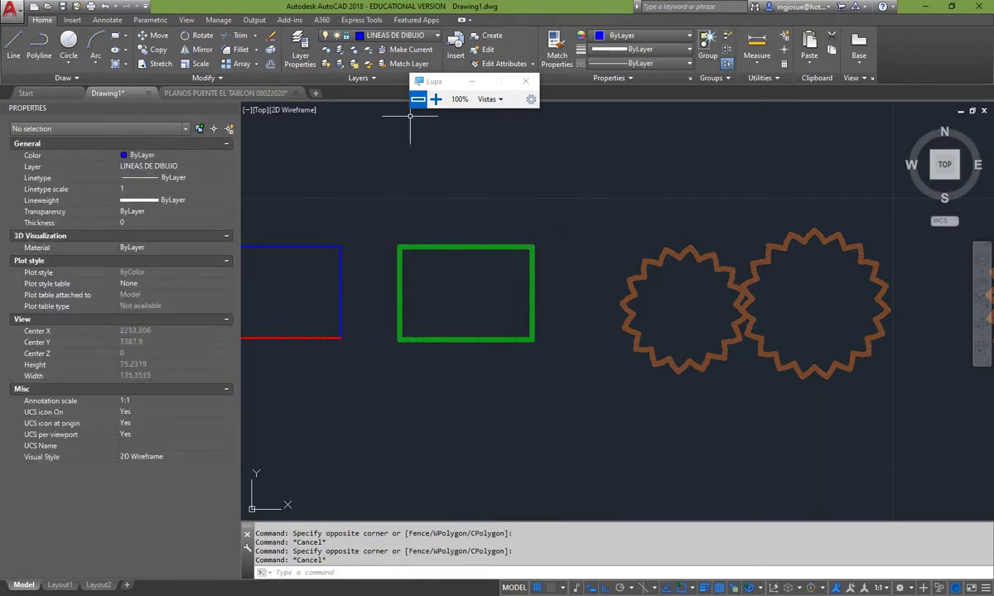
left_click_drag(436, 81, 497, 85)
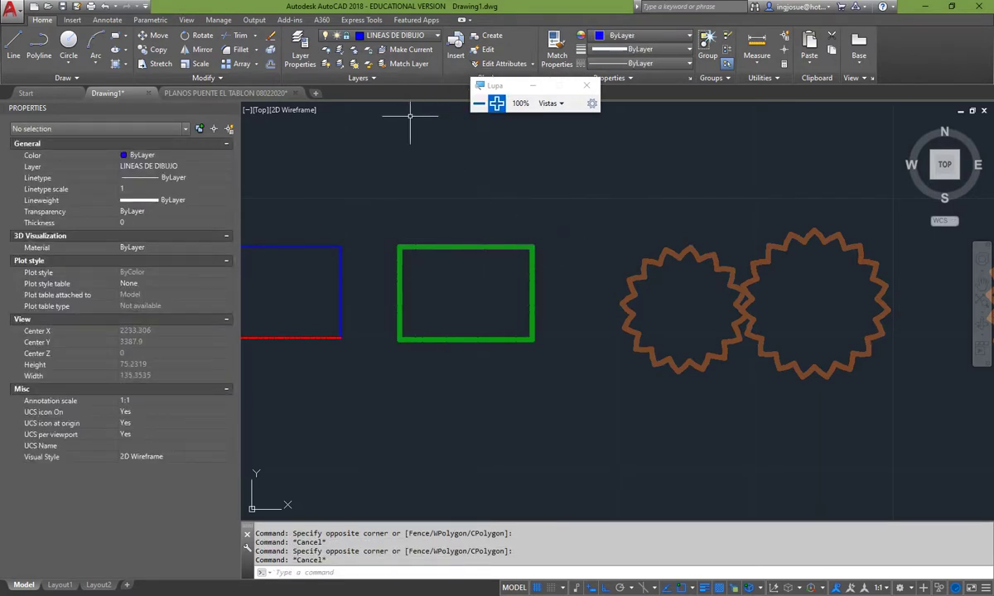
key("Escape")
middle_click_drag(444, 267, 549, 284)
mouse_move(489, 271)
middle_mouse_down()
mouse_move(430, 262)
mouse_move(480, 261)
middle_mouse_up()
scroll(439, 262, "up", 4)
scroll(448, 261, "down", 6)
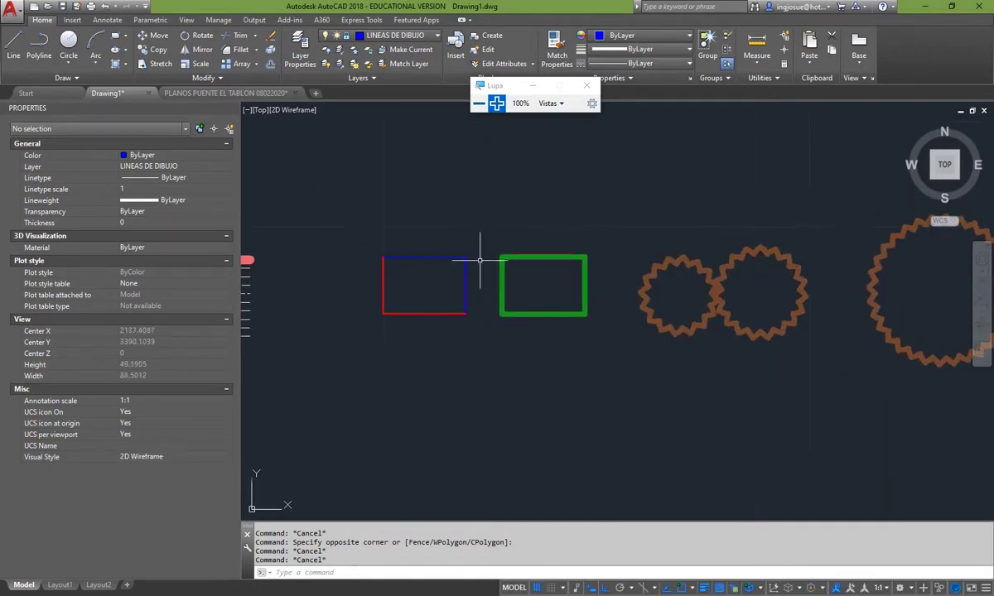
scroll(480, 261, "up", 4)
scroll(473, 262, "down", 4)
left_click(413, 215)
key("Escape")
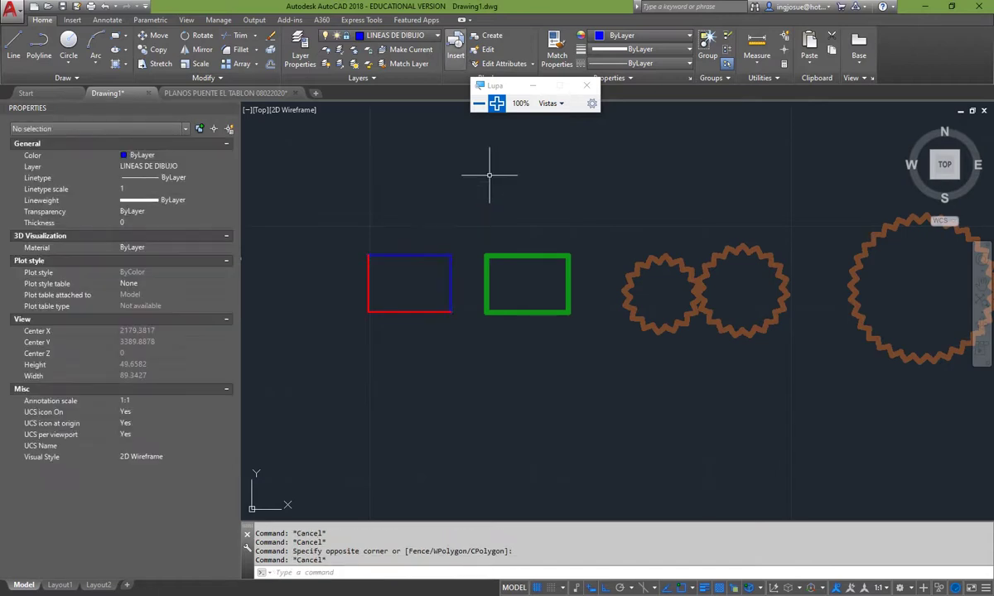
Unlock the LINEAS DE DIBUJO layer.
left_click(395, 36)
left_click(349, 63)
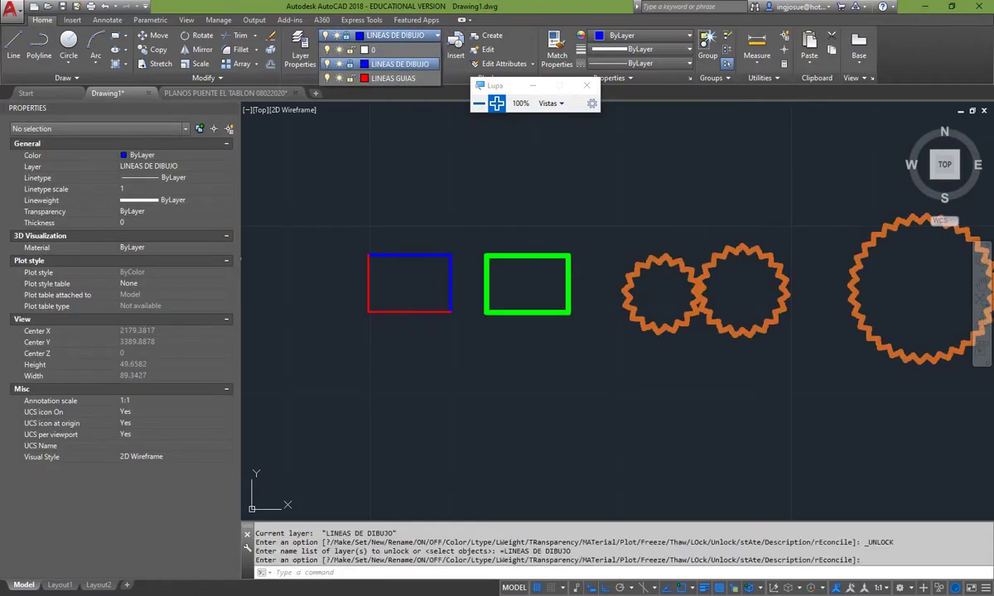
key("Escape")
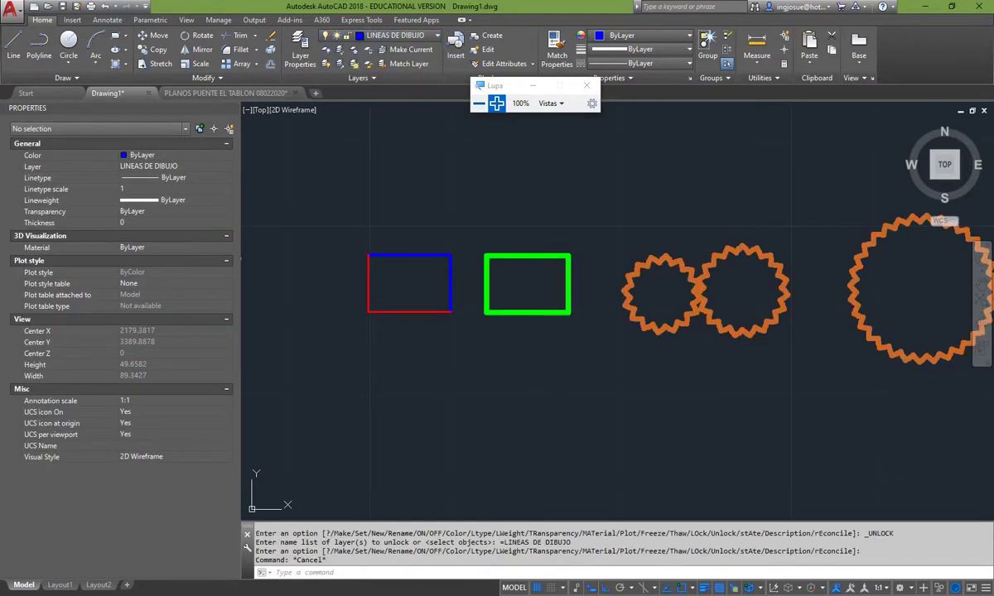
Move the green rectangle straight up so it sits above the row of the blue-and-red rectangle and the orange circles.
left_click(487, 265)
left_click(490, 196)
left_click(490, 198)
type("m")
key("Return")
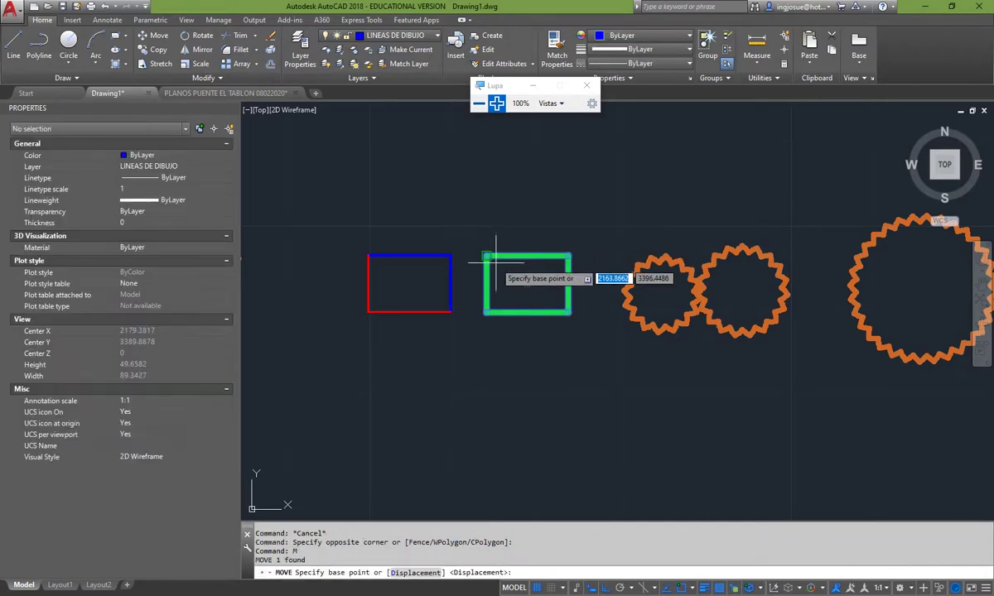
left_click(528, 284)
left_click(480, 172)
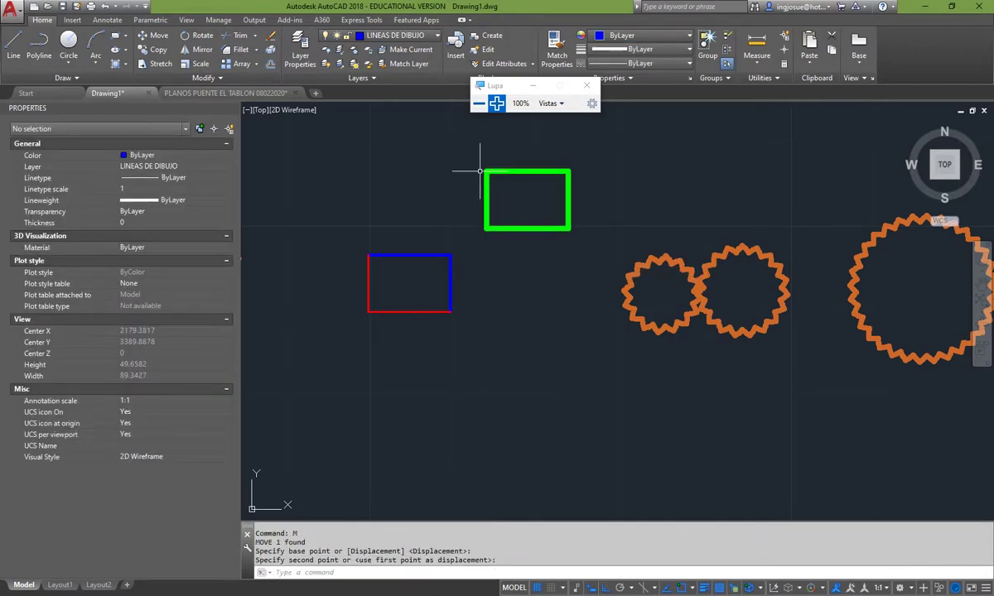